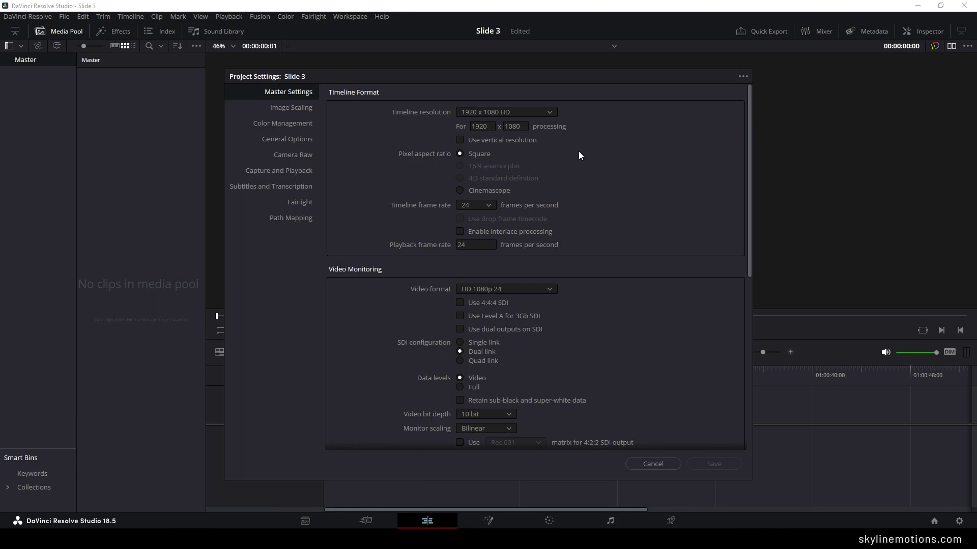
Review the timeline resolution choices, keep 1920 x 1080 HD, set the timeline frame rate to 60 and save the project settings.
left_click(551, 115)
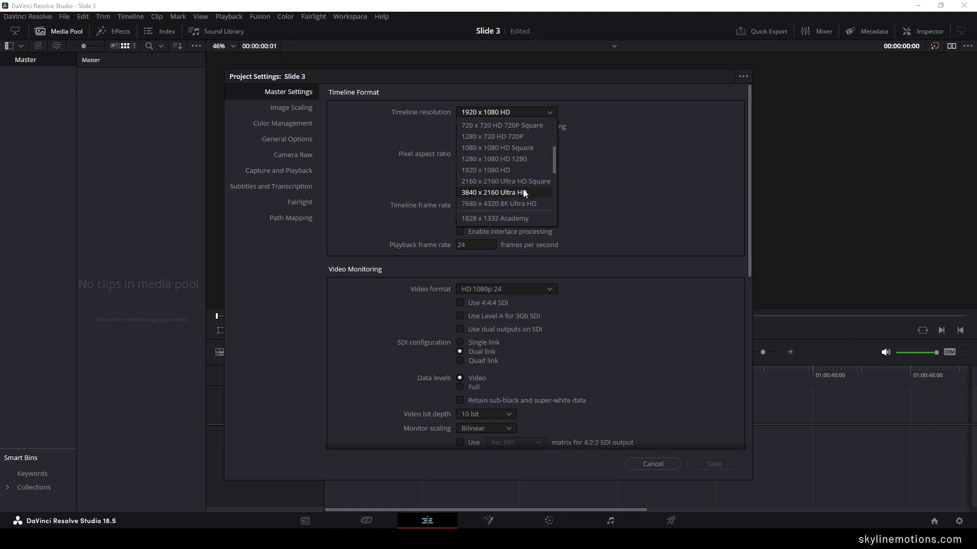
left_click(612, 185)
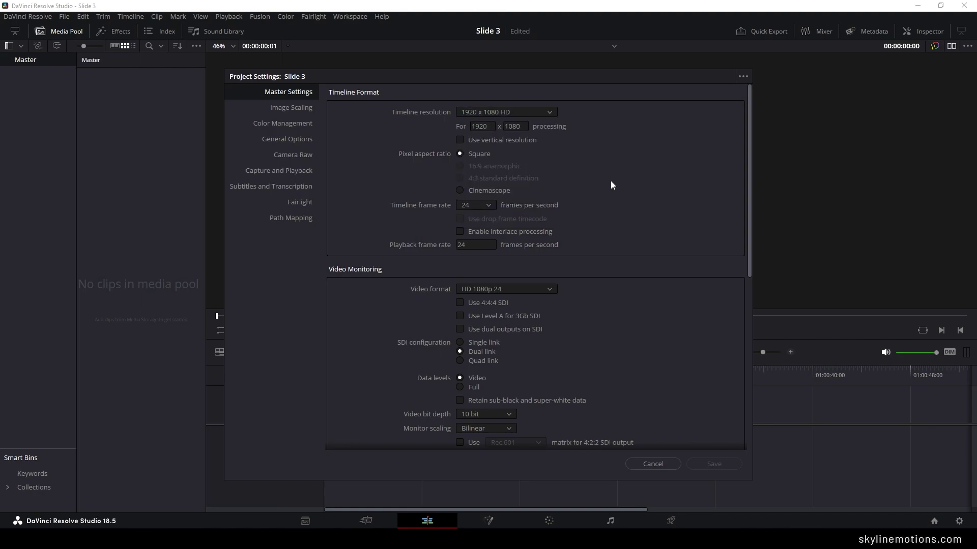
left_click(491, 207)
scroll(476, 313, "down", 2)
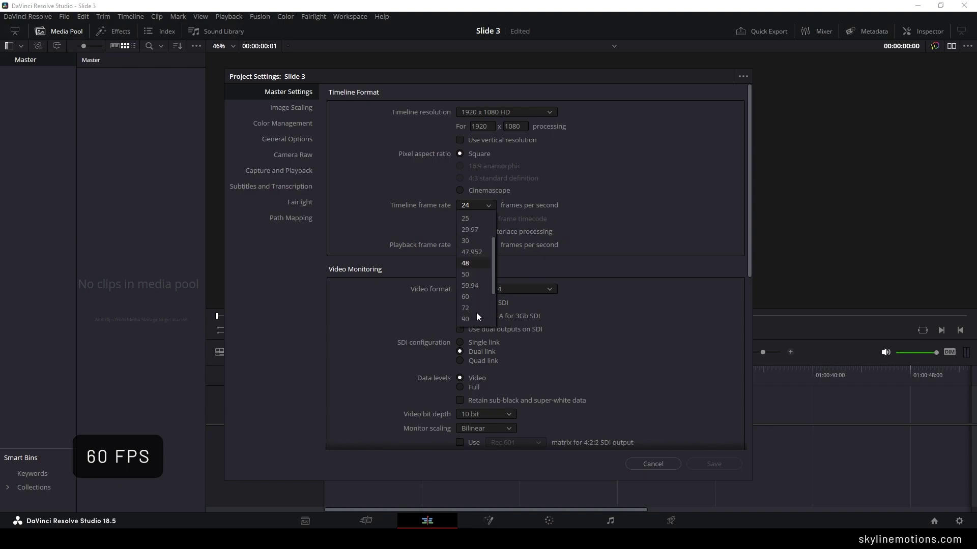
left_click(478, 296)
left_click(487, 206)
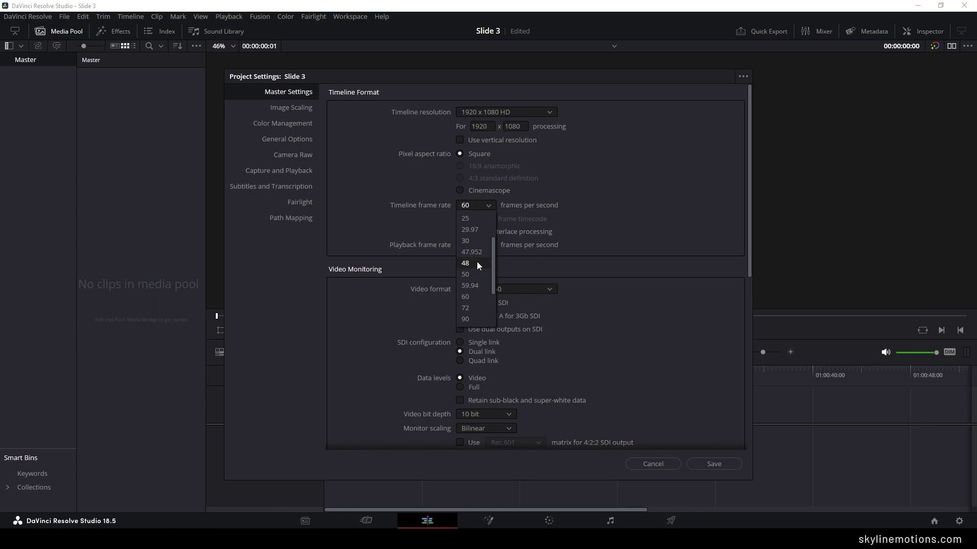
left_click(640, 303)
left_click(718, 463)
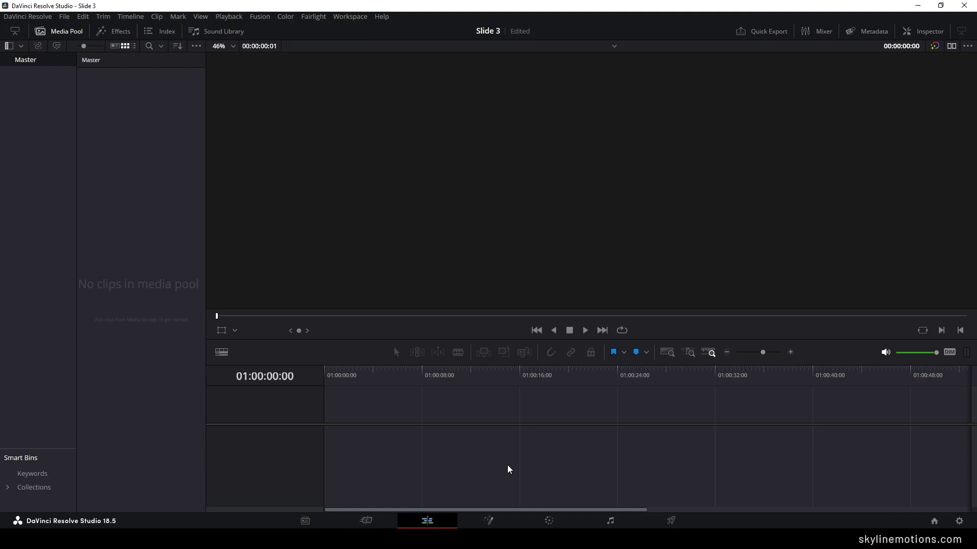
Create a new Fusion composition clip named Slide 01 with a duration of 00:00:06:00 in the media pool.
right_click(137, 163)
left_click(174, 208)
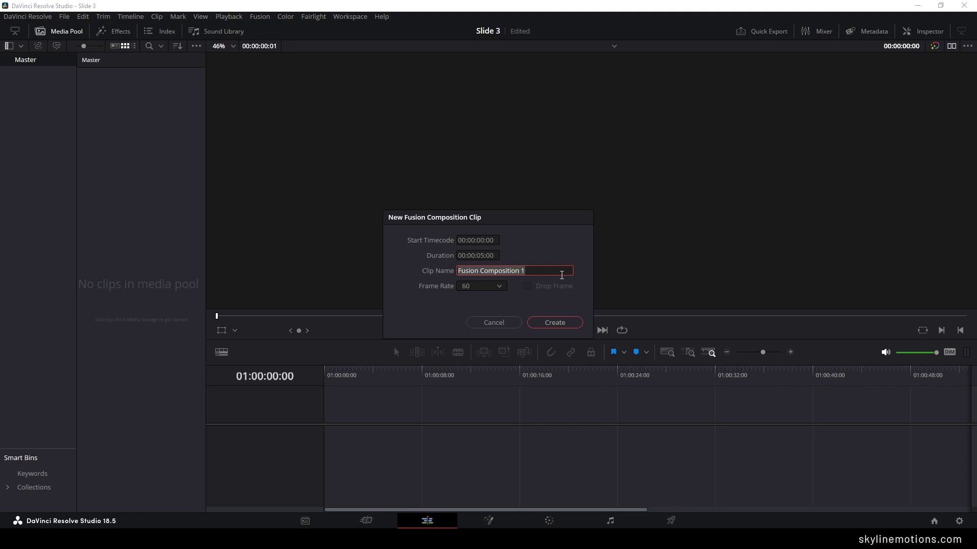
key("BackSpace")
type("Slide 01")
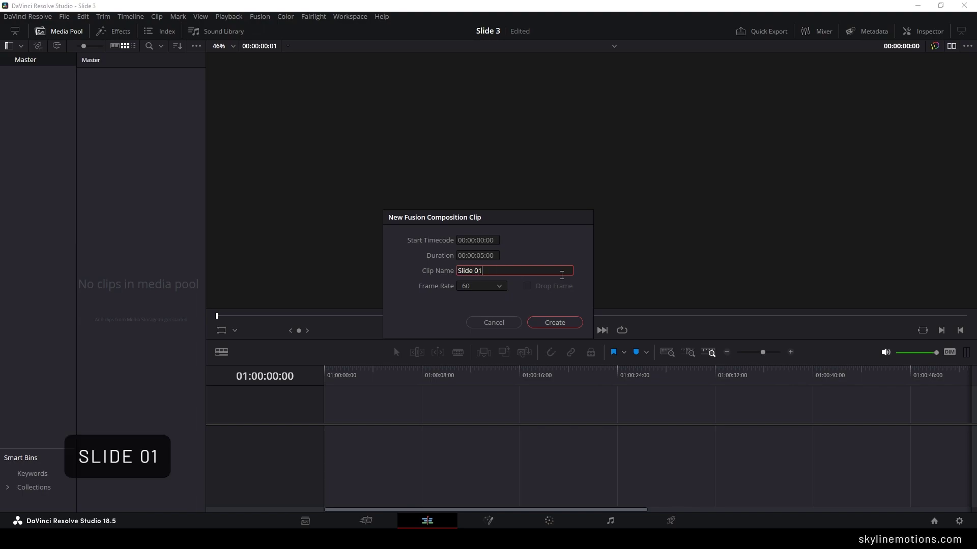
left_click(481, 257)
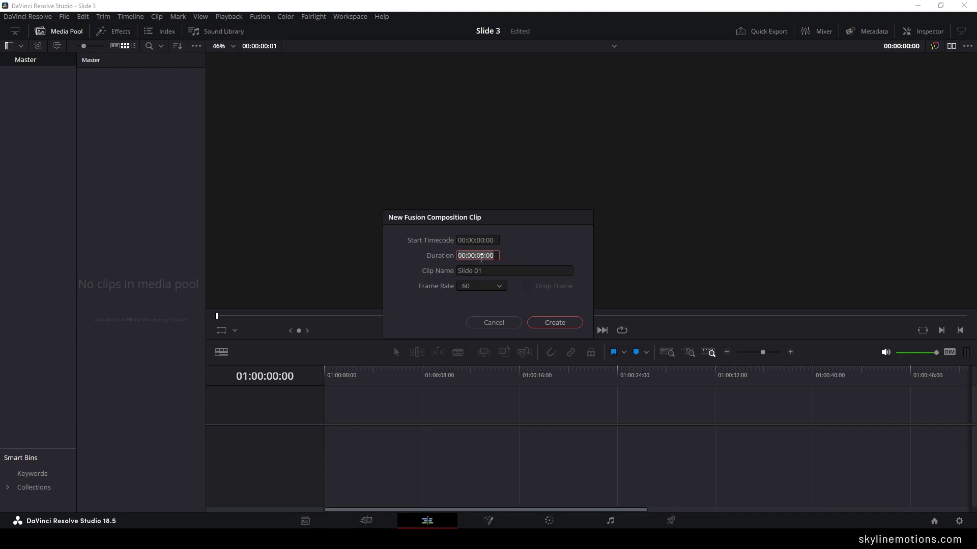
left_click(481, 258)
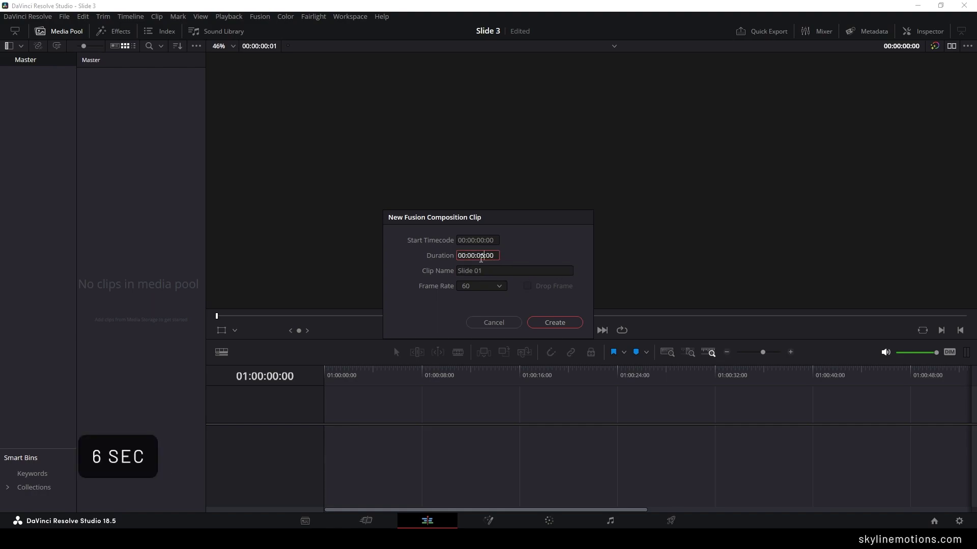
type("6")
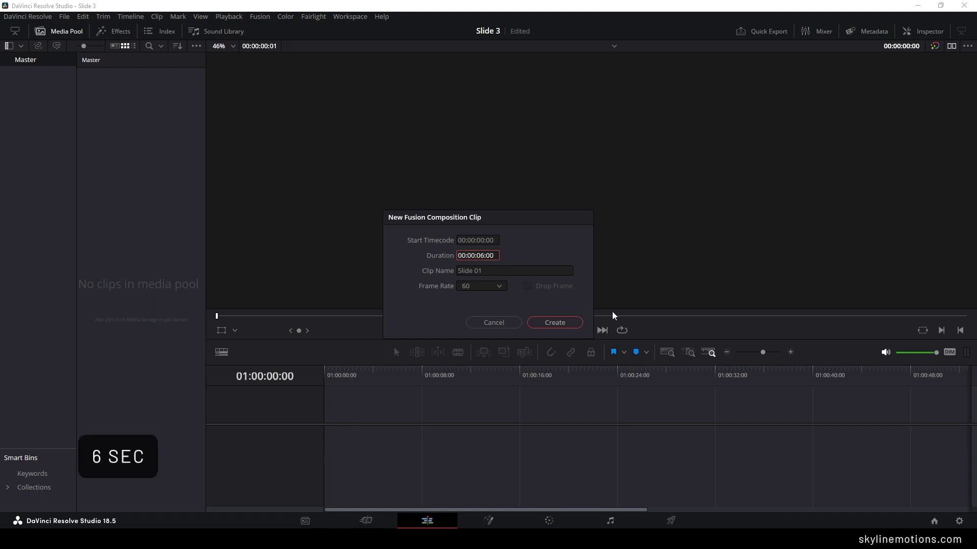
left_click(557, 327)
Place Slide 01 at the timeline's start and open it in Fusion, with MediaOut1 moved aside and a single viewer.
left_click_drag(164, 108, 371, 418)
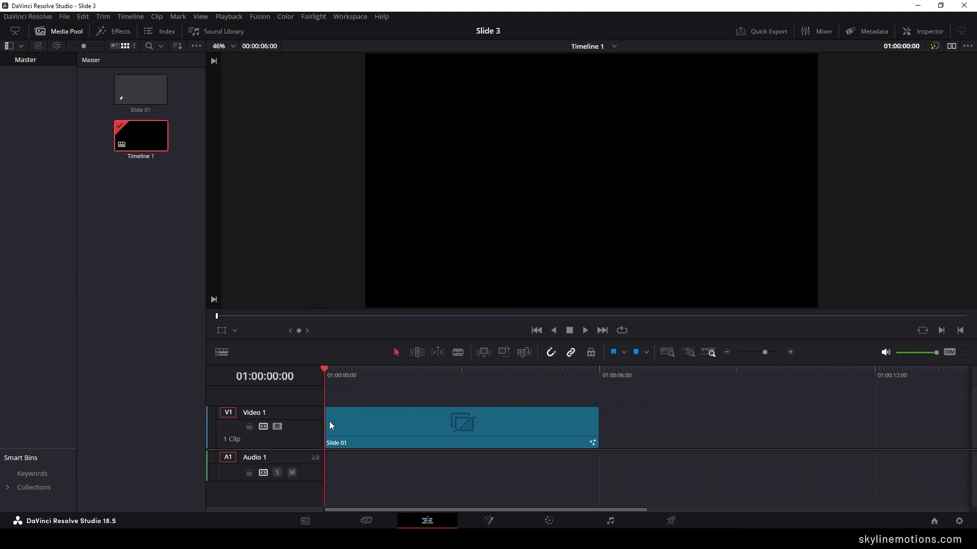
left_click(489, 522)
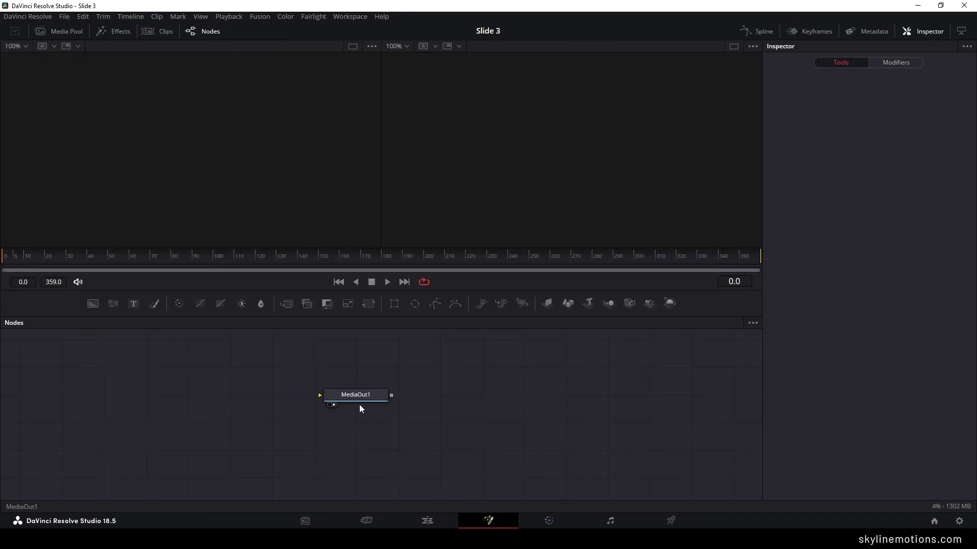
left_click_drag(362, 396, 698, 457)
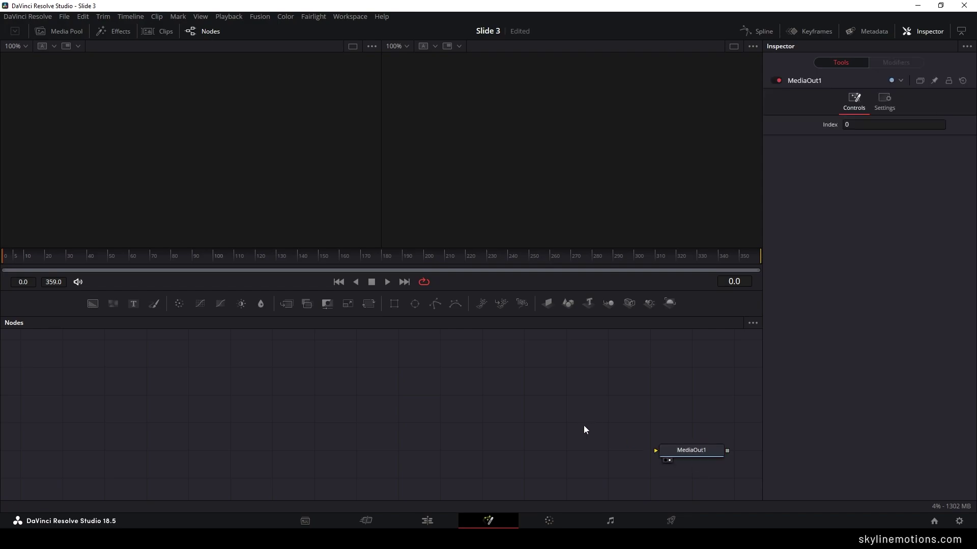
left_click(734, 46)
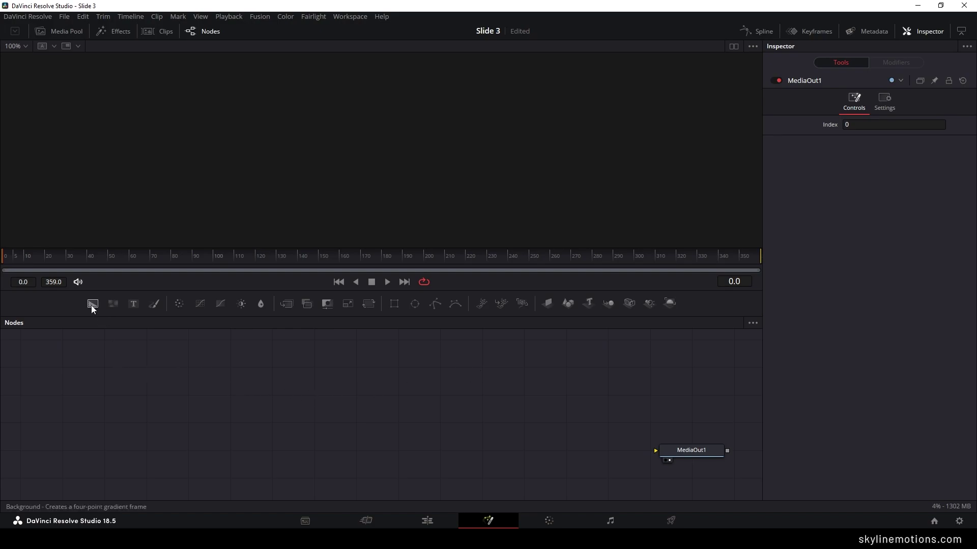
Add a Background node, show it in the viewer and set its solid color to white.
left_click_drag(91, 306, 345, 403)
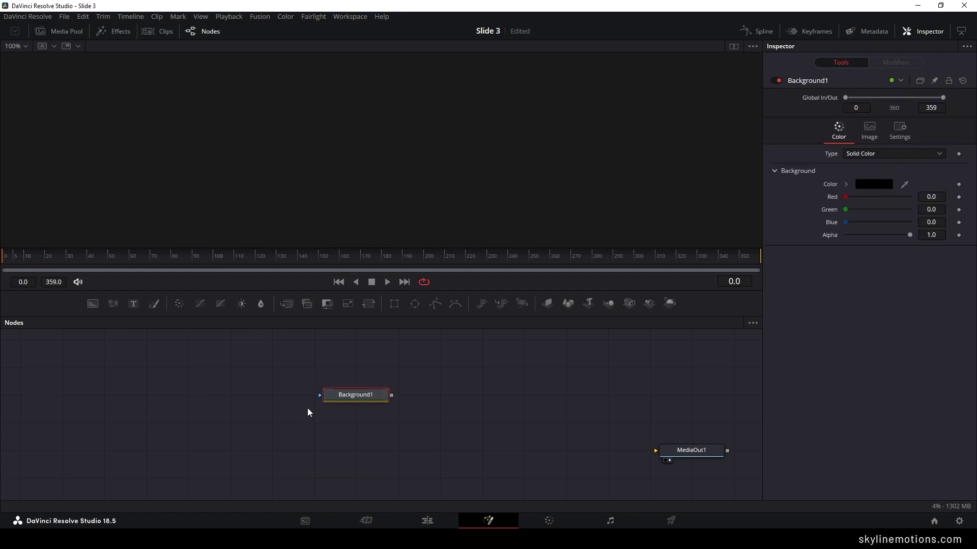
mouse_move(364, 406)
key("1")
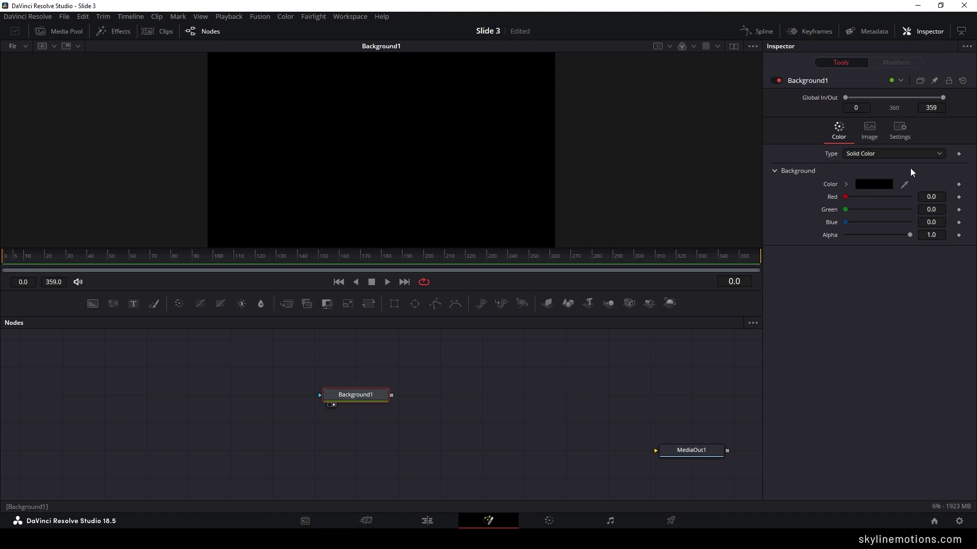
left_click(856, 185)
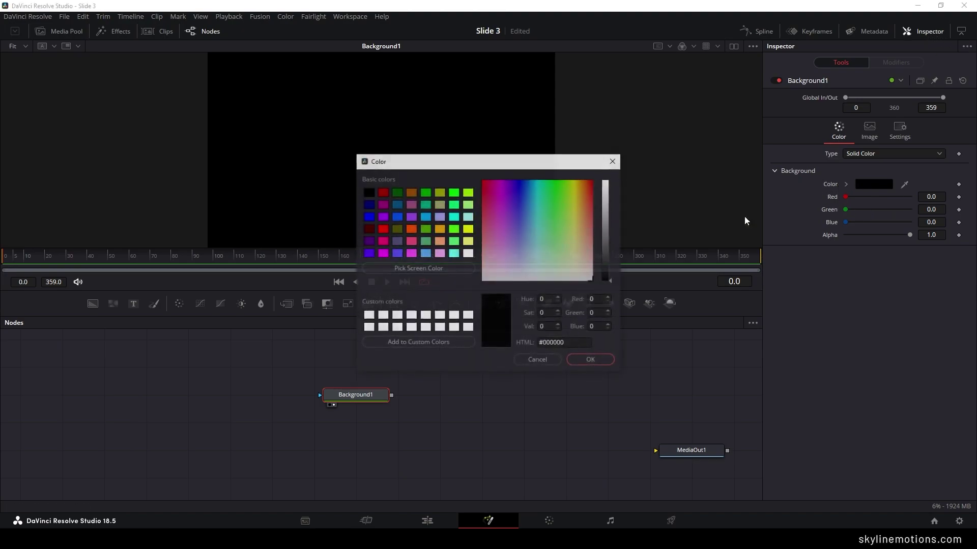
left_click(468, 254)
left_click(591, 361)
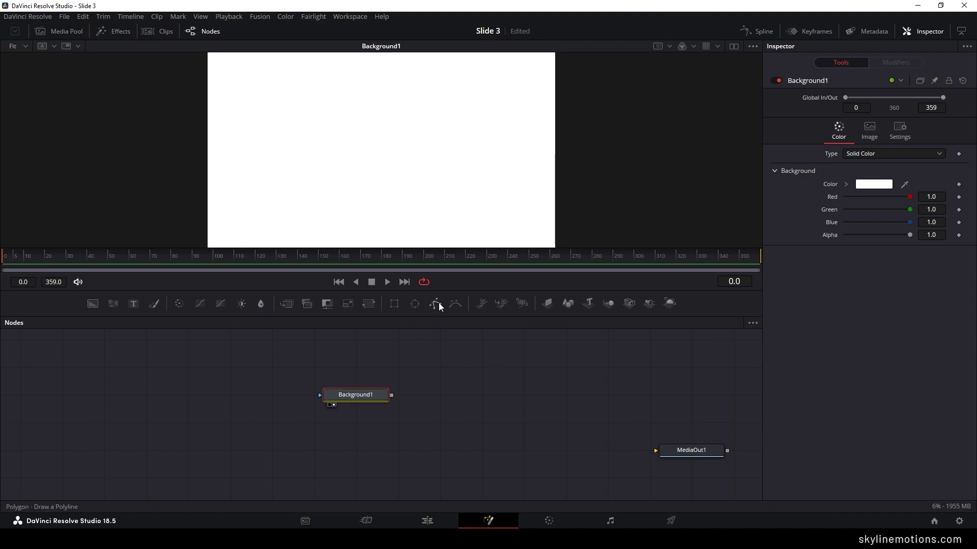
Mask Background1 with a Polygon node and remove the polygon's default polyline animation.
left_click_drag(437, 304, 350, 395)
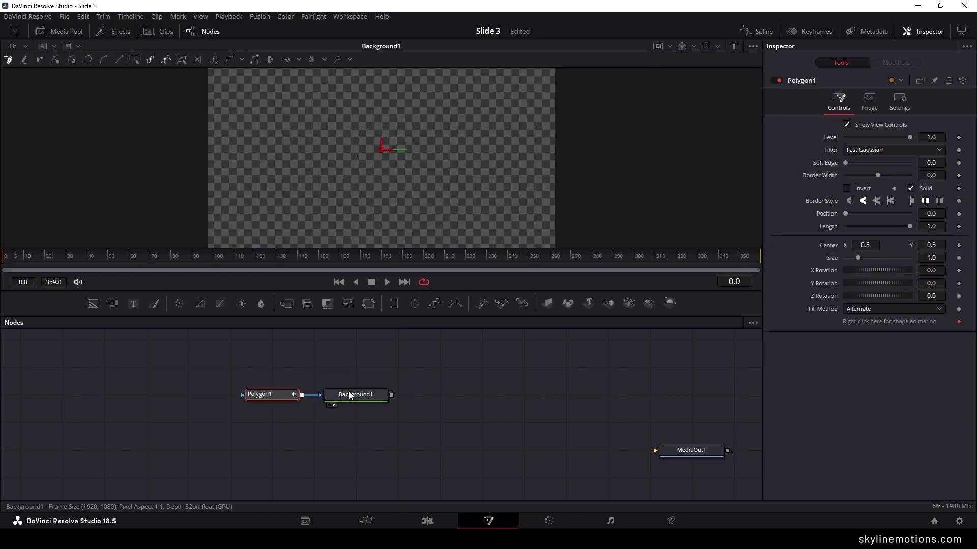
right_click(857, 323)
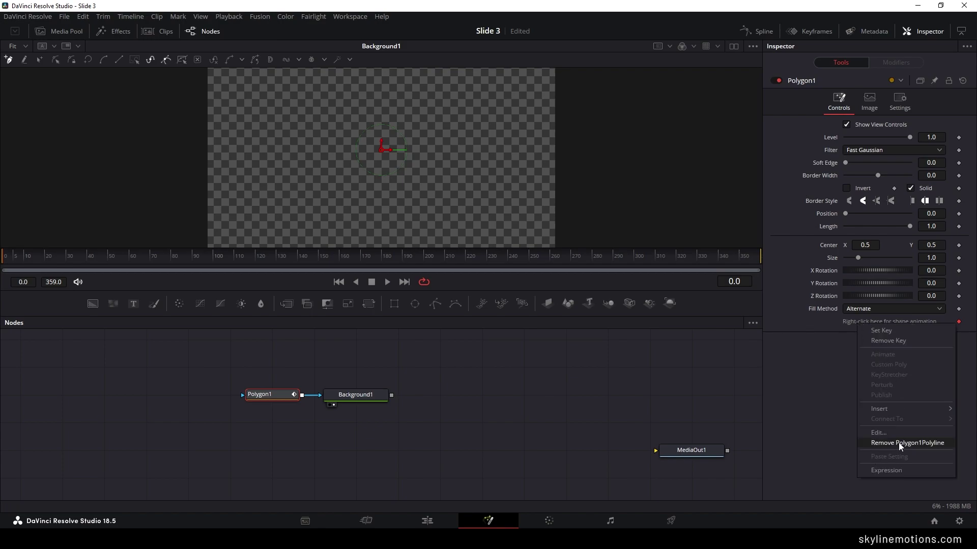
left_click(914, 443)
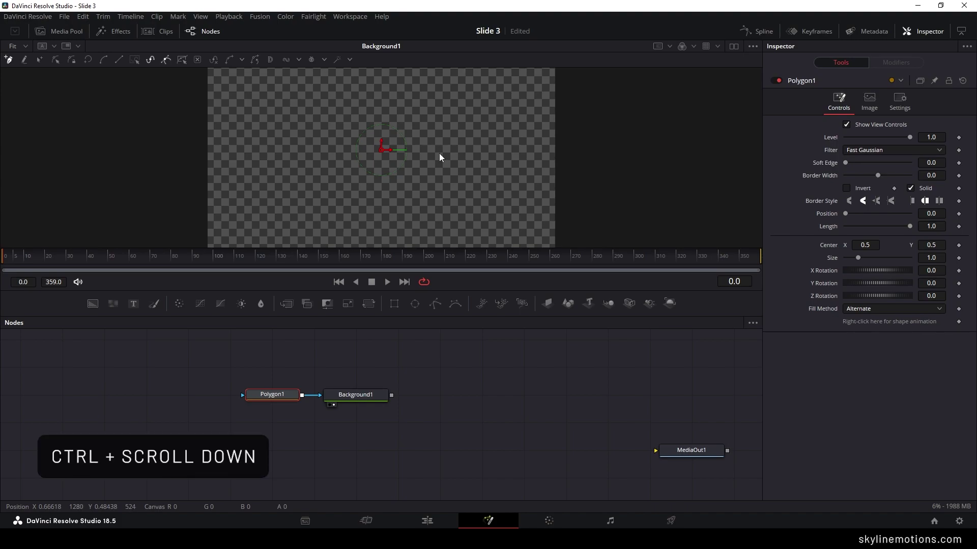
Draw a closed rectangular polygon mask slightly larger than the frame, with its corners just outside the canvas.
scroll(441, 153, "down", 2, "ctrl")
left_click_drag(450, 138, 445, 140)
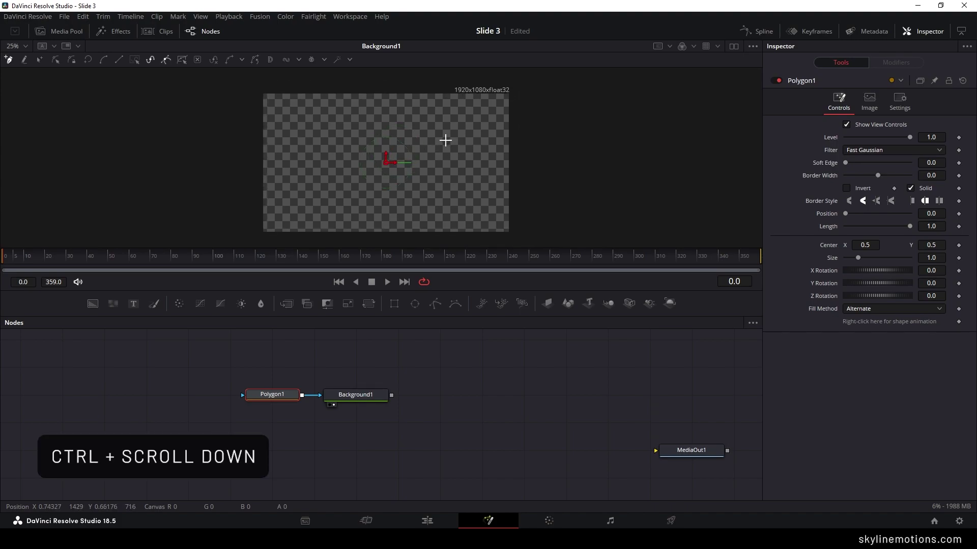
left_click(252, 88)
left_click(253, 187)
left_click(253, 235)
left_click(514, 235)
left_click(515, 89)
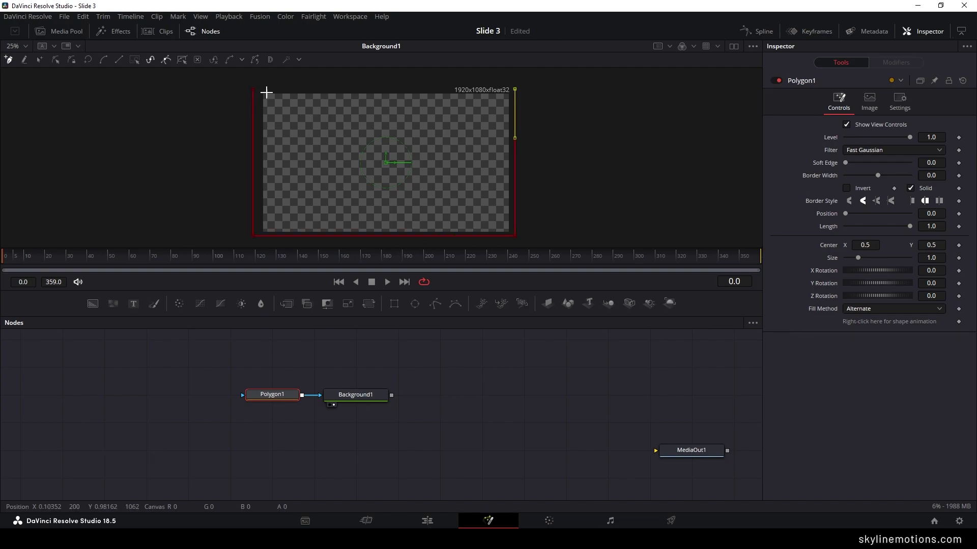
left_click(252, 88)
Keyframe the polygon shape at frame 60, move its right-hand points to the left edge at frame 0 and play the wipe.
left_click(131, 258)
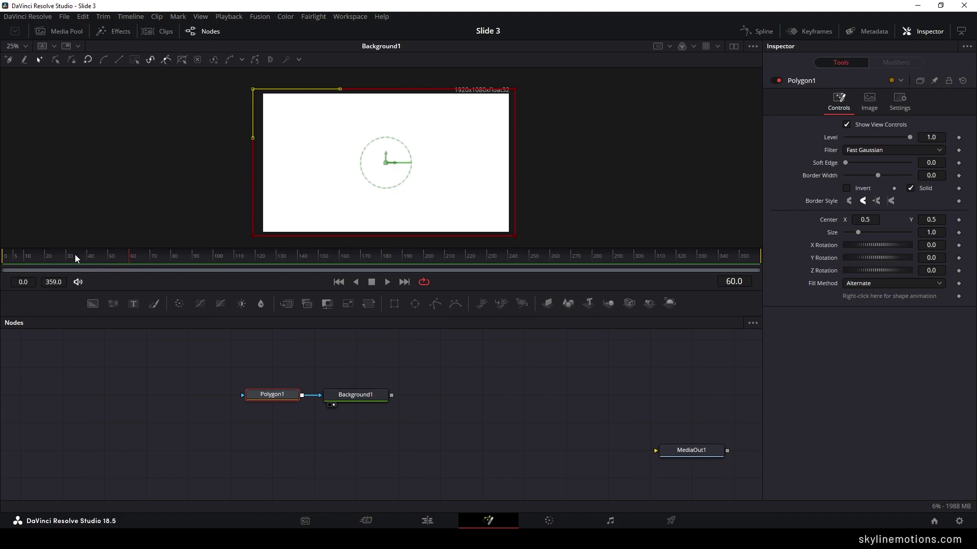
right_click(859, 296)
left_click(885, 315)
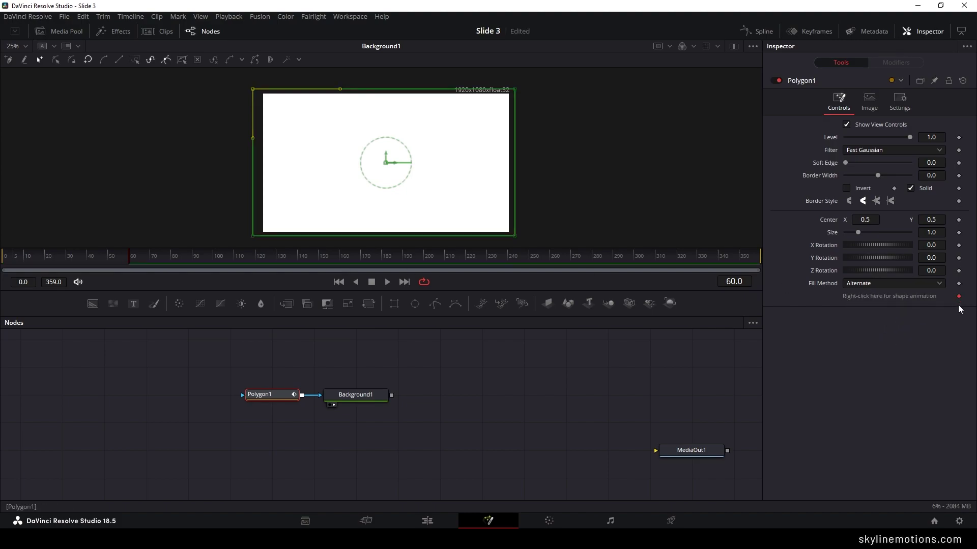
left_click_drag(139, 271, 4, 275)
left_click_drag(533, 84, 257, 212)
left_click(387, 282)
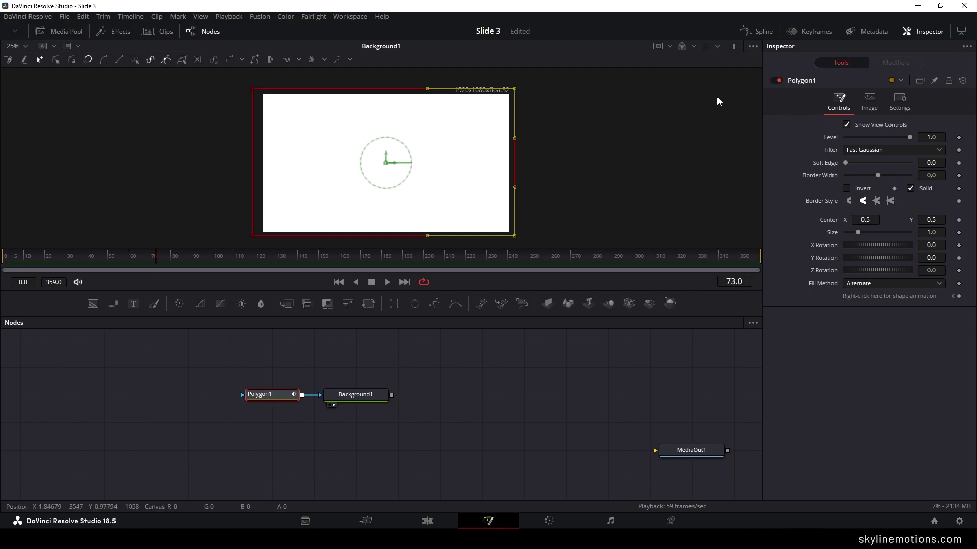
Smooth the Polygon1 polyline's animation curve in the Spline editor and pull the frame 60 keyframe's ease handle back to frame 0.
left_click(760, 31)
key("F4")
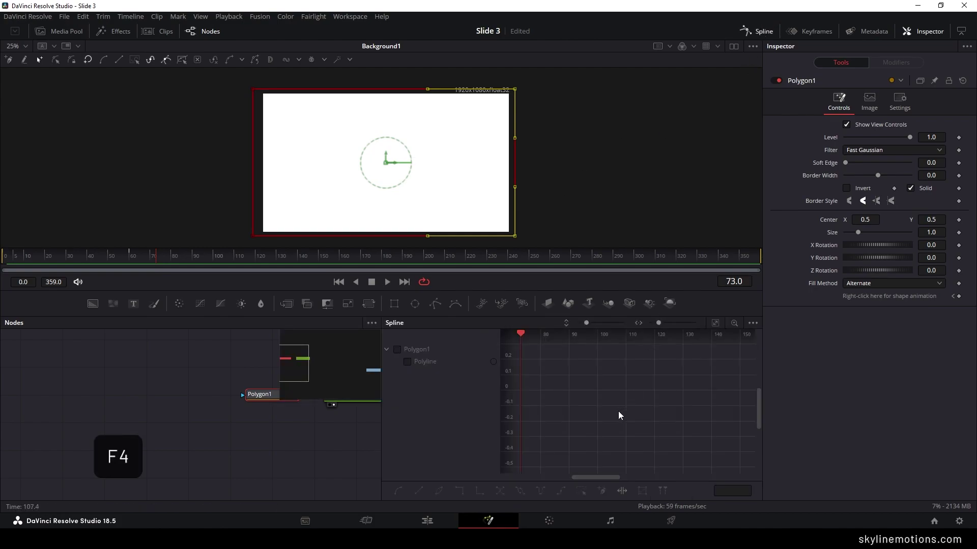
left_click(32, 362)
left_click(715, 323)
left_click_drag(715, 349, 168, 475)
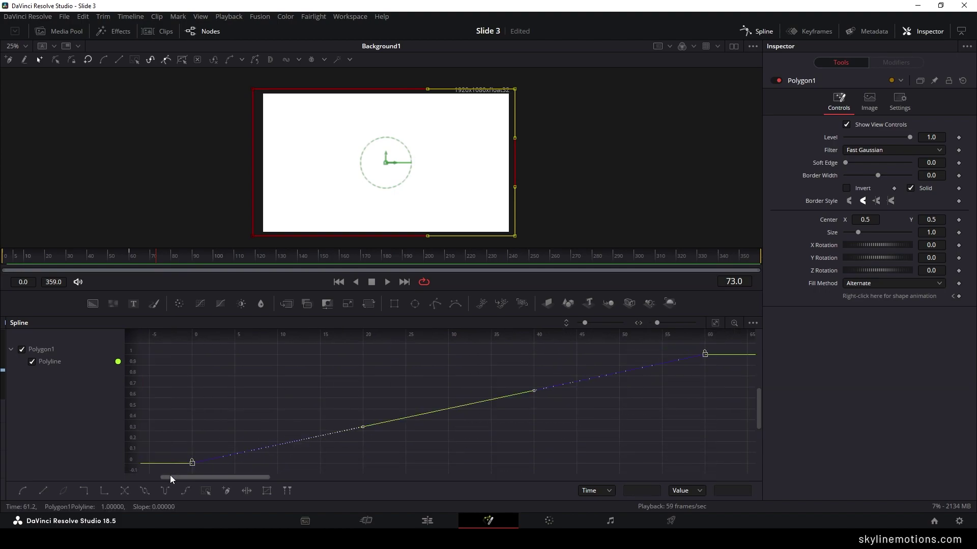
key("s")
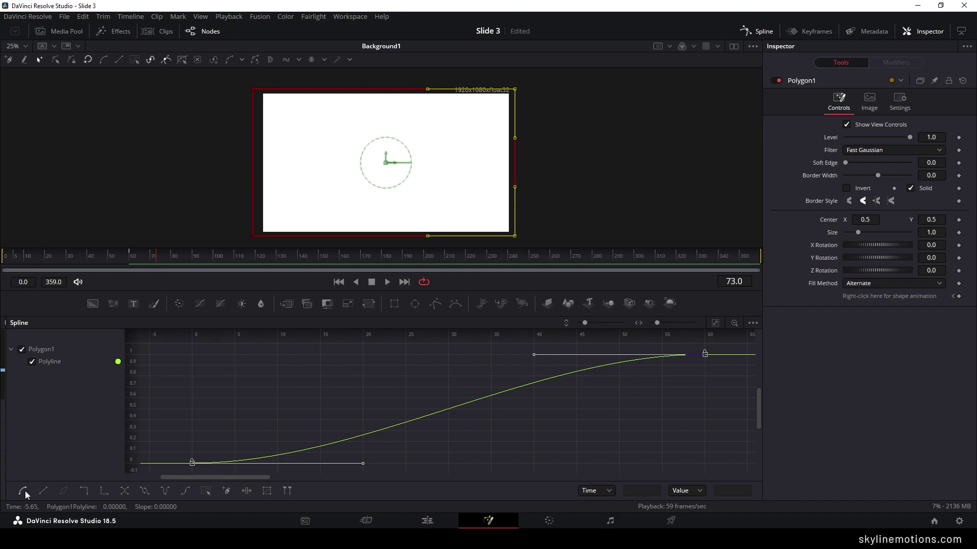
left_click_drag(531, 360, 190, 359)
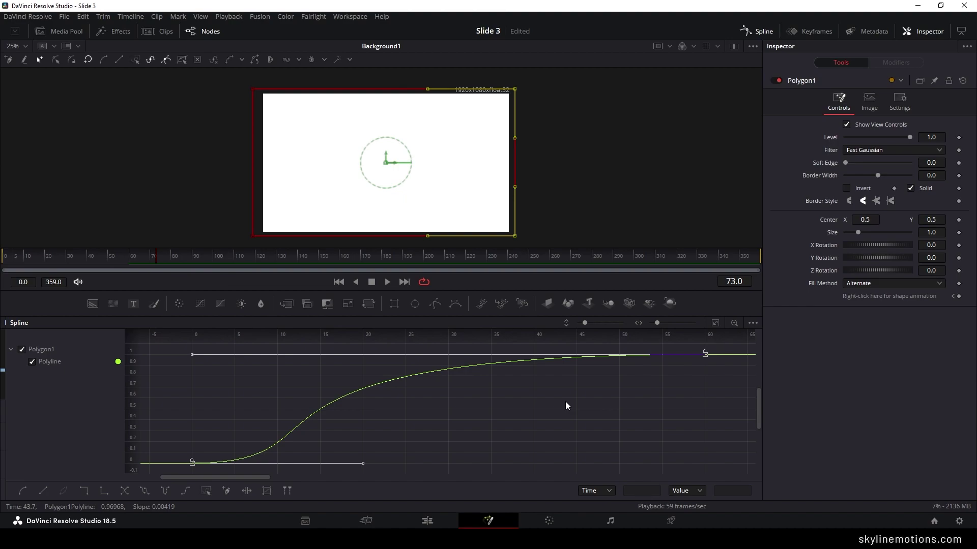
left_click(764, 32)
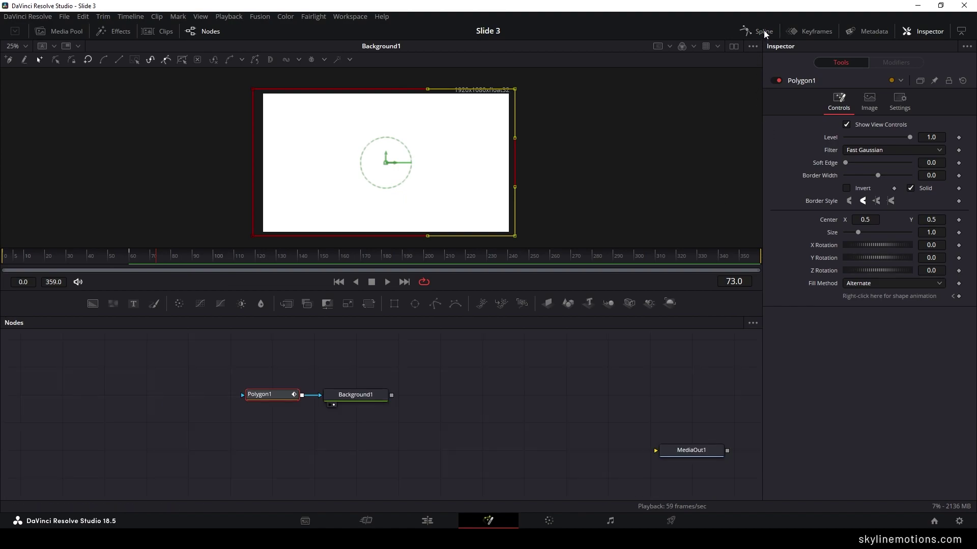
Play the white wipe animation from the first frame to check its easing, and deselect the polygon.
left_click(339, 283)
key("space")
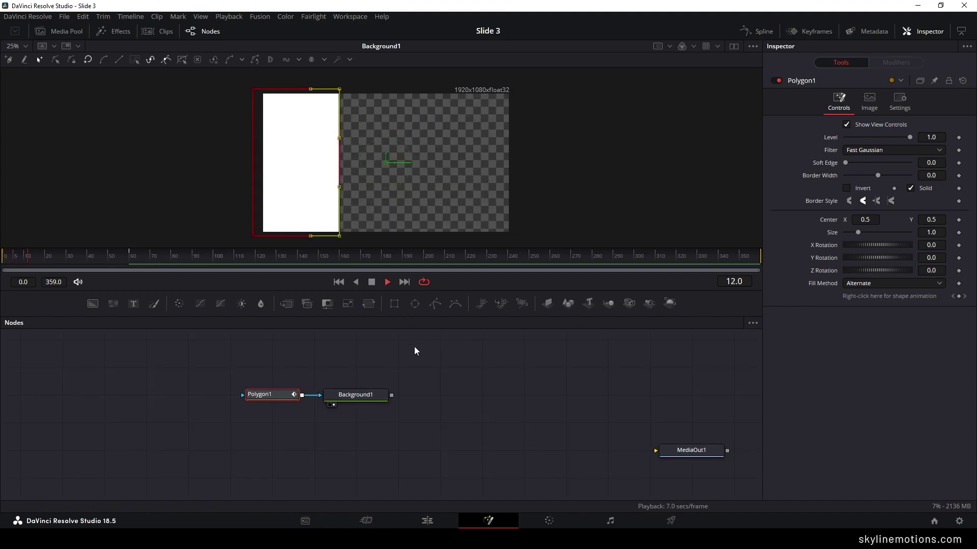
left_click(338, 283)
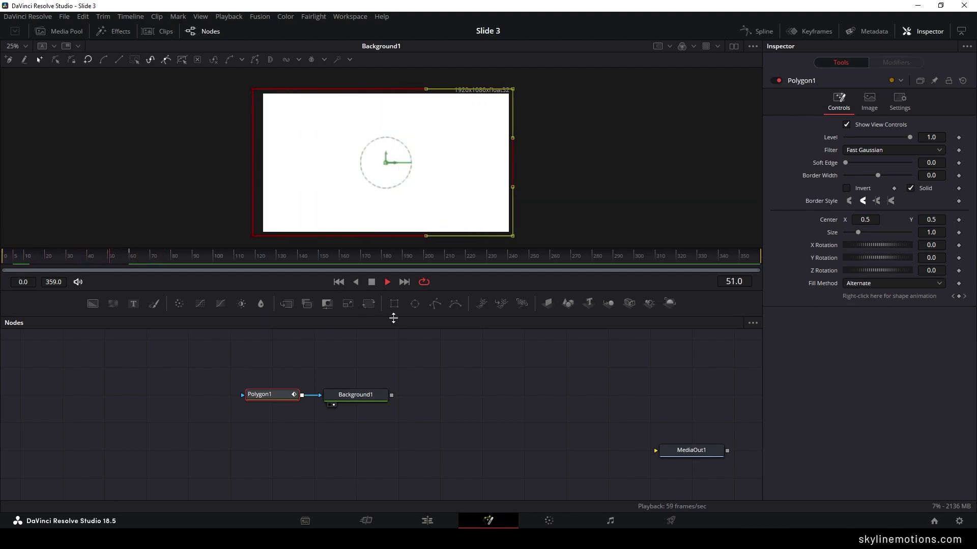
key("space")
left_click(398, 356)
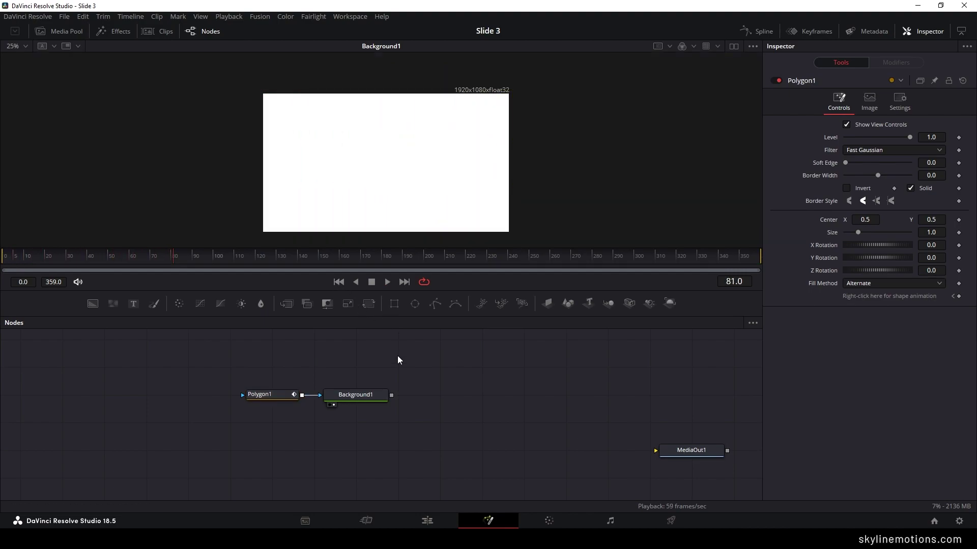
On the Edit page, import the Unsplash photo and the Noise and Stroke videos from the Slide folder into the media pool.
left_click(430, 522)
right_click(129, 203)
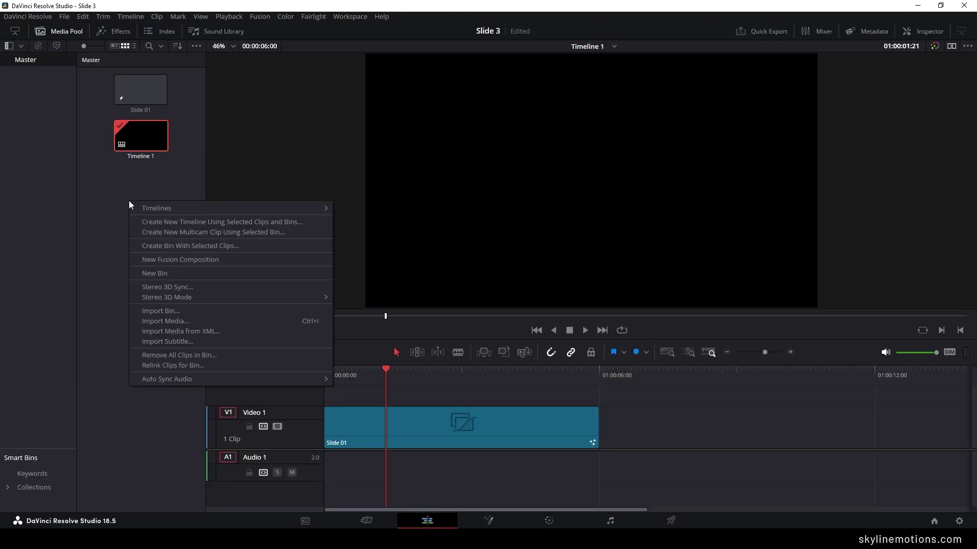
left_click(162, 322)
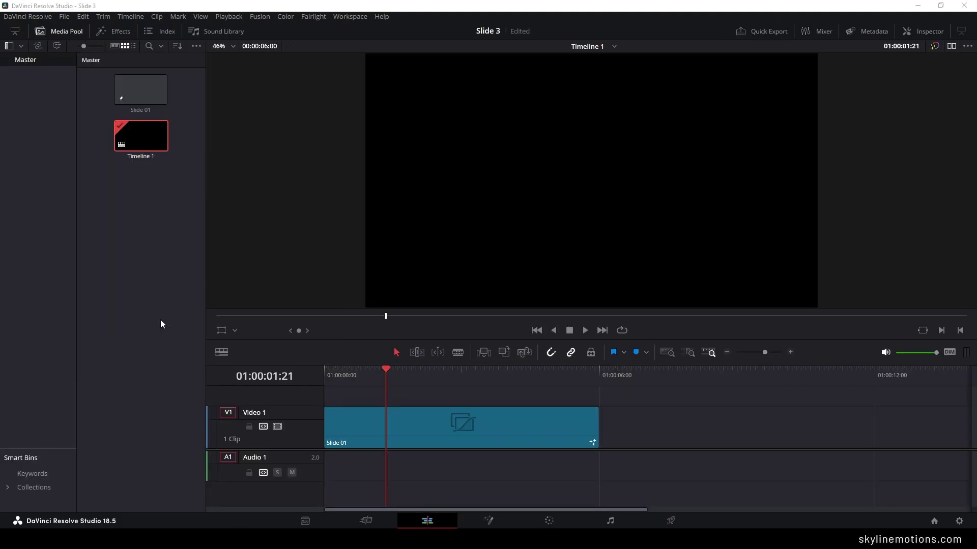
left_click(118, 102, "ctrl")
left_click(174, 102, "ctrl")
left_click(287, 102, "ctrl")
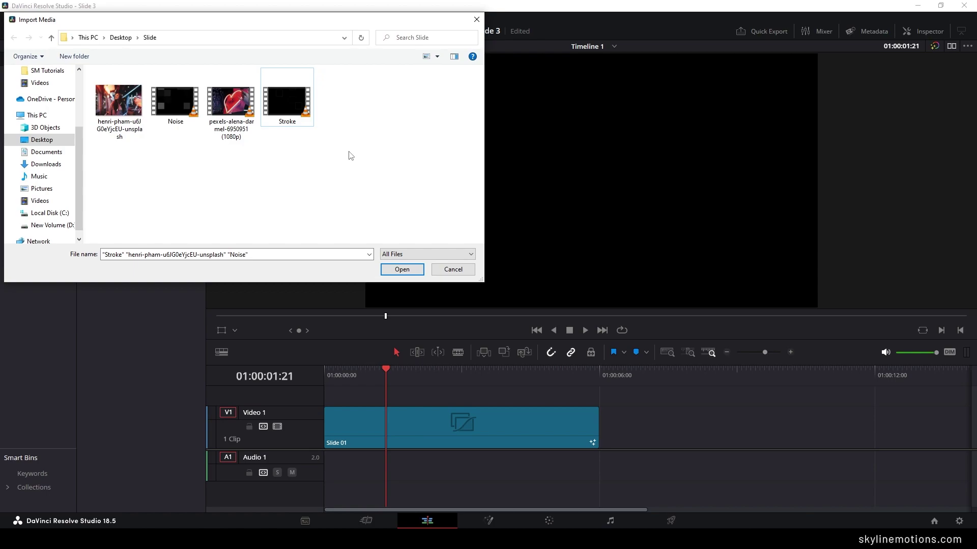
left_click(176, 94)
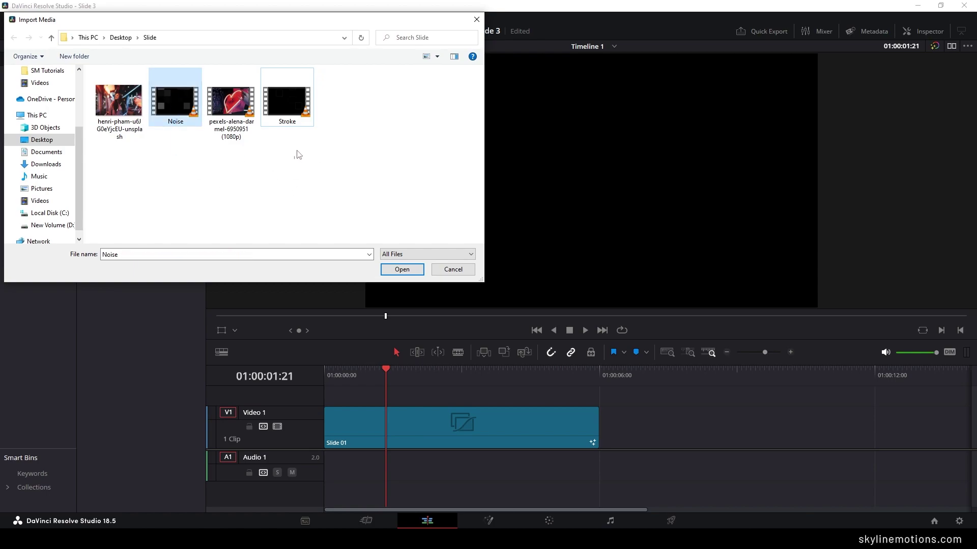
left_click(300, 107, "ctrl")
left_click(124, 109, "ctrl")
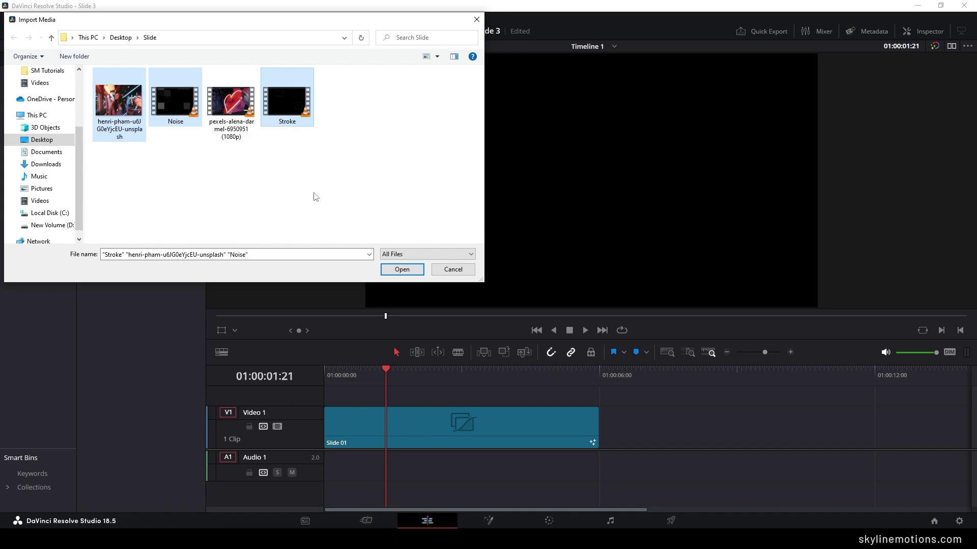
left_click(405, 272)
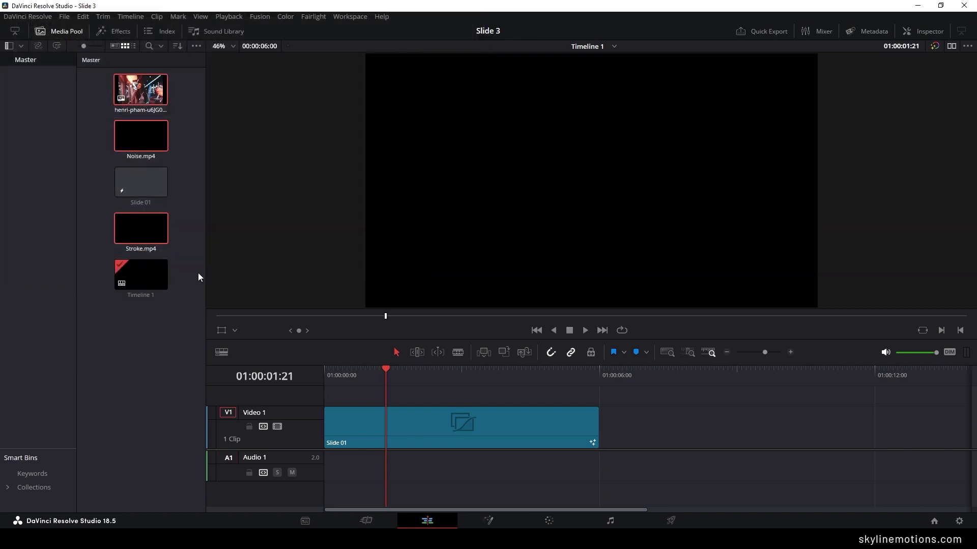
left_click(193, 279)
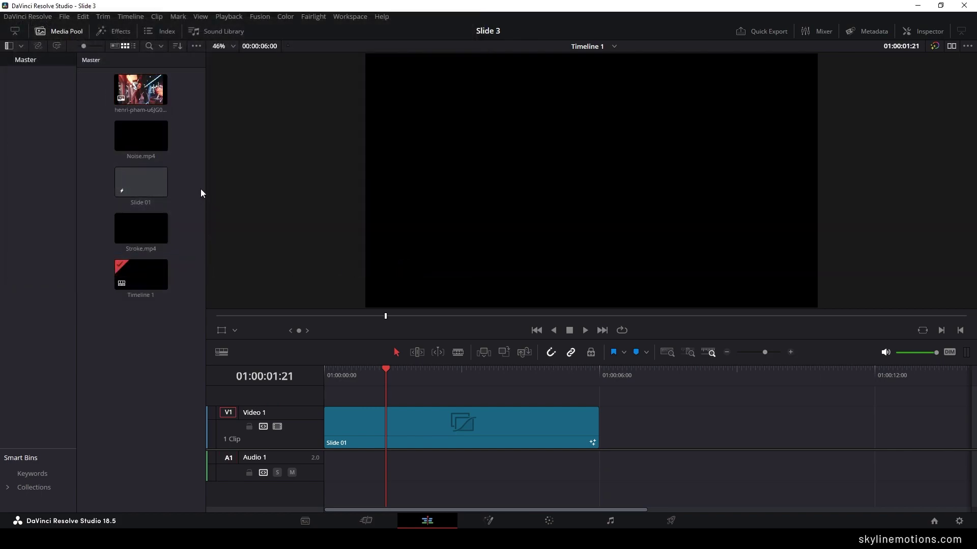
left_click(190, 203)
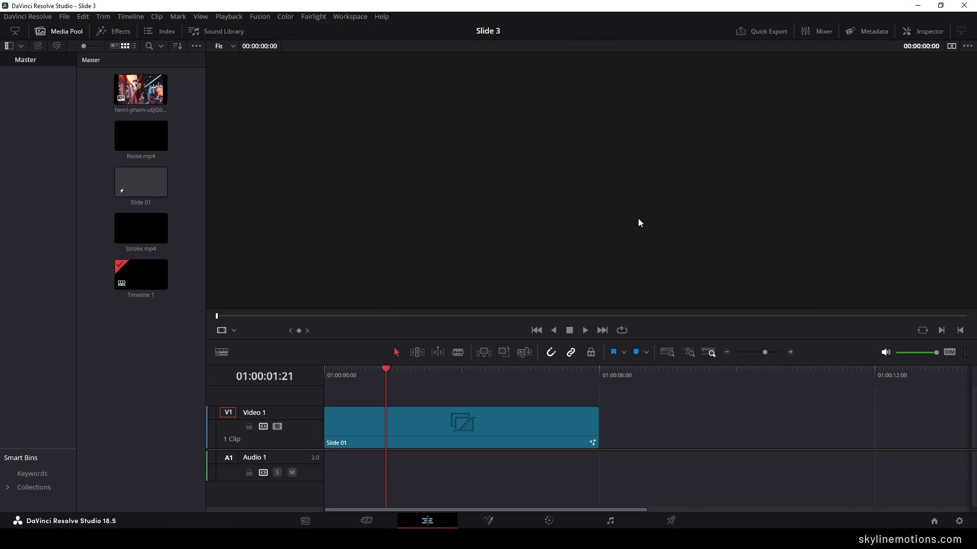
Place the photo on the track above Slide 01, extend it to that clip's end, and set its zoom to 1.2.
left_click_drag(140, 90, 328, 398)
left_click_drag(549, 396, 593, 402)
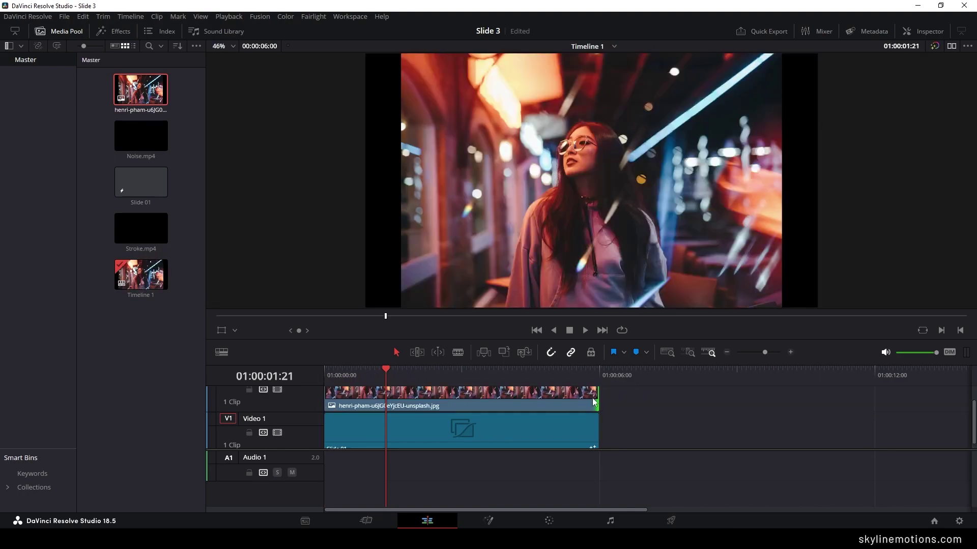
left_click(489, 405)
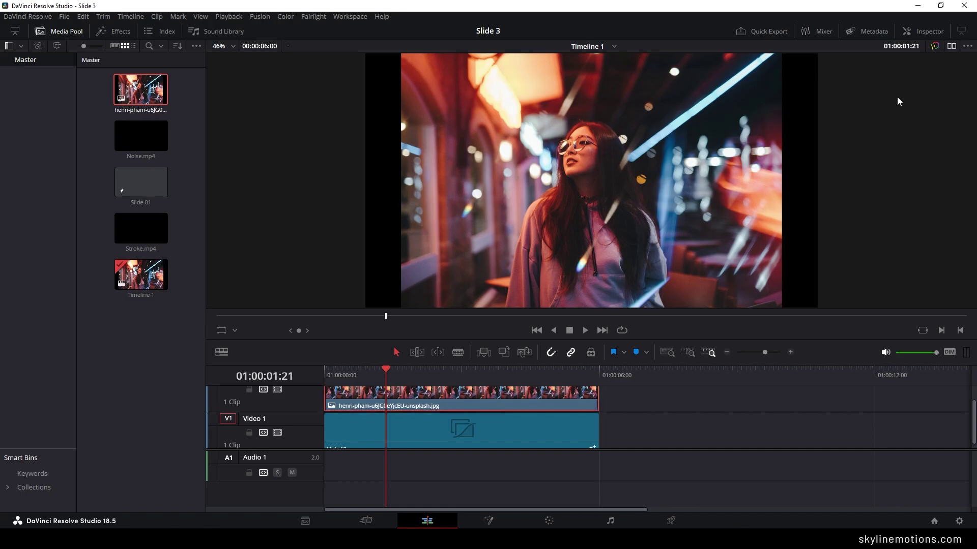
left_click(926, 32)
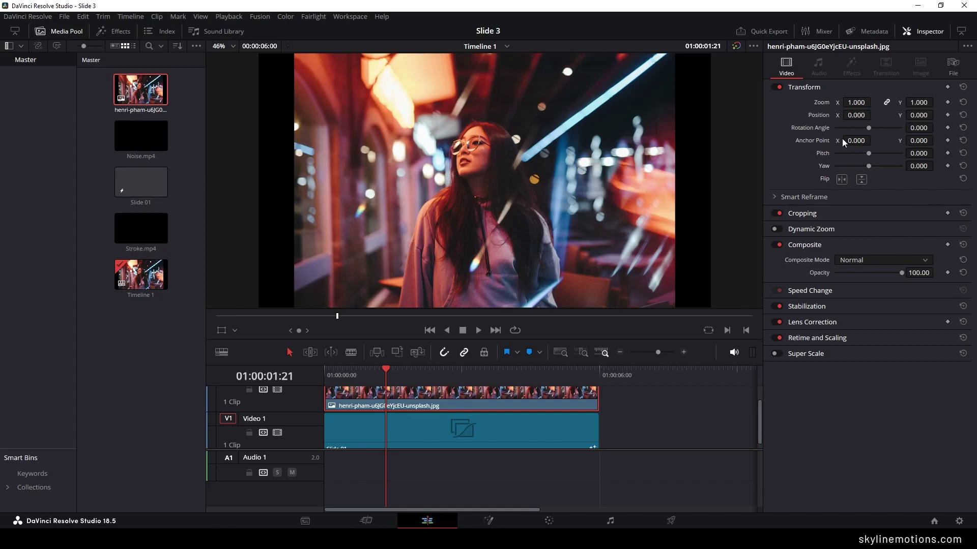
left_click_drag(873, 101, 873, 101)
left_click(856, 103)
type("1.2")
key("Return")
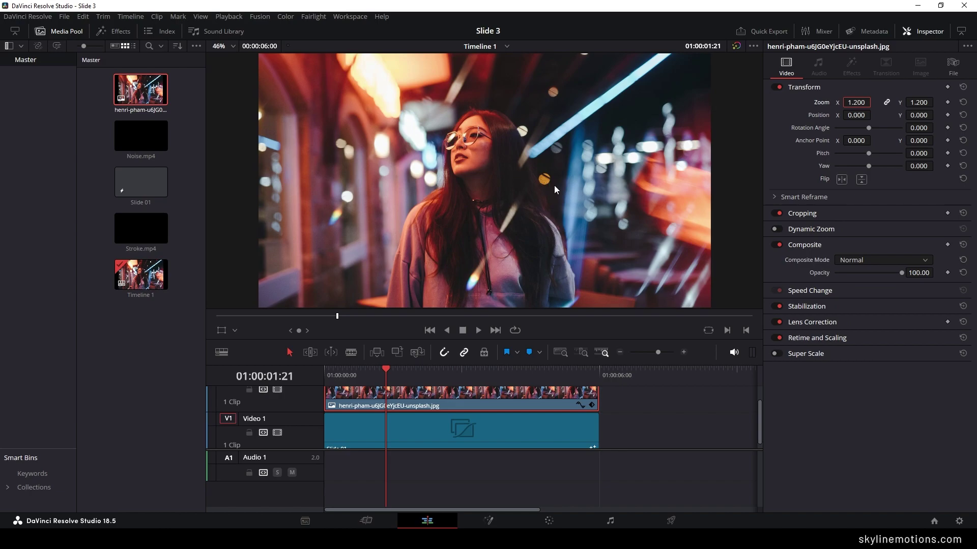
Convert the photo clip into a new Fusion clip and delete that clip from the timeline.
right_click(446, 404)
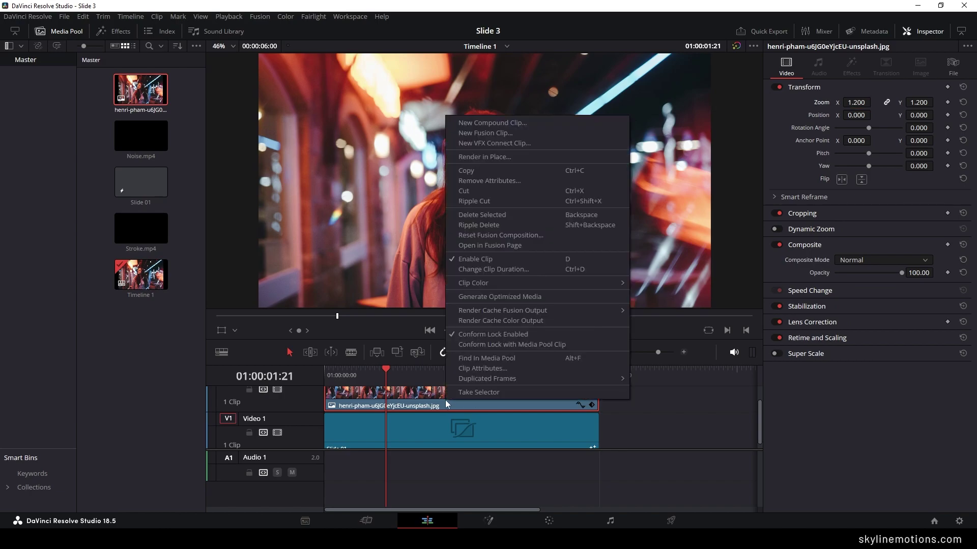
left_click(472, 133)
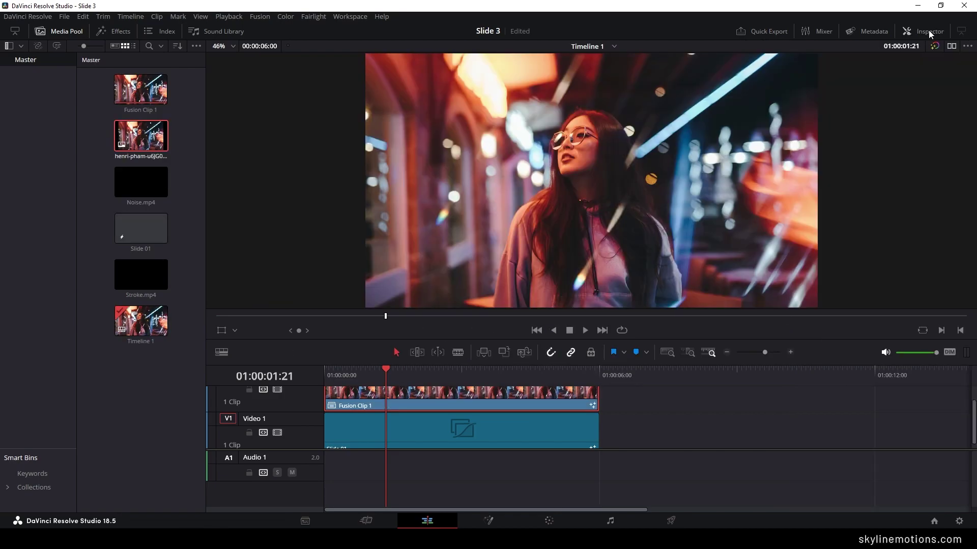
left_click(923, 31)
key("BackSpace")
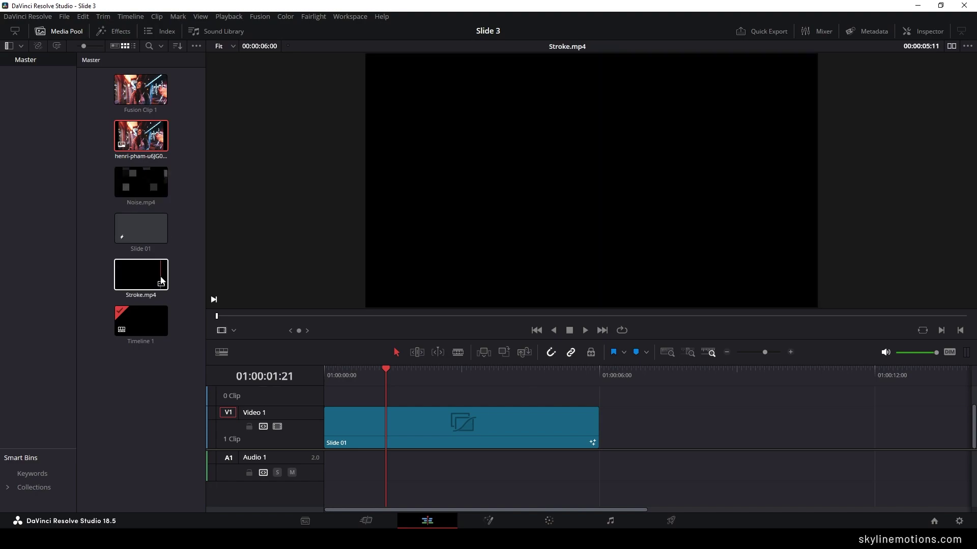
Make a Fusion clip each from Noise.mp4 and Stroke.mp4 on the timeline, removing both from the track again.
left_click_drag(135, 184, 427, 407)
right_click(424, 414)
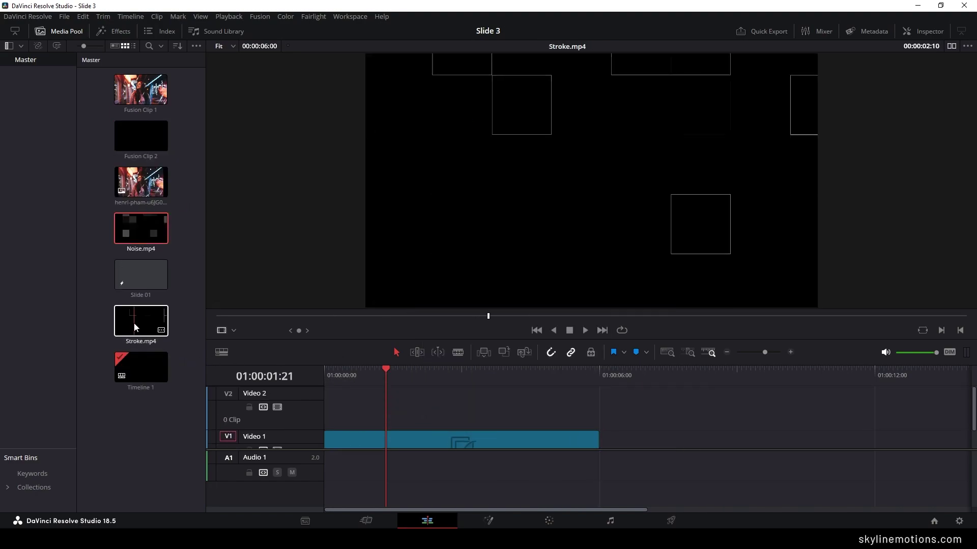
left_click_drag(134, 322, 336, 402)
right_click(389, 407)
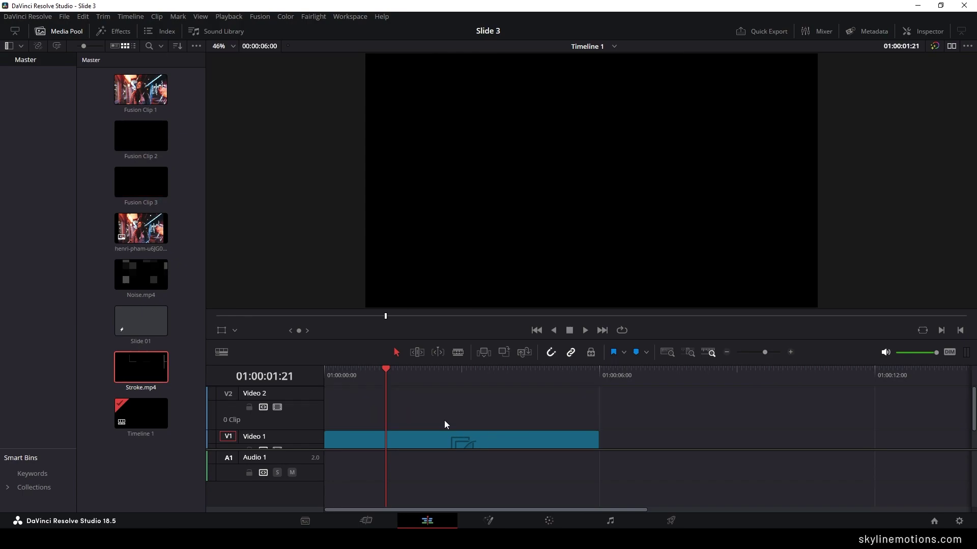
scroll(491, 474, "down", 2)
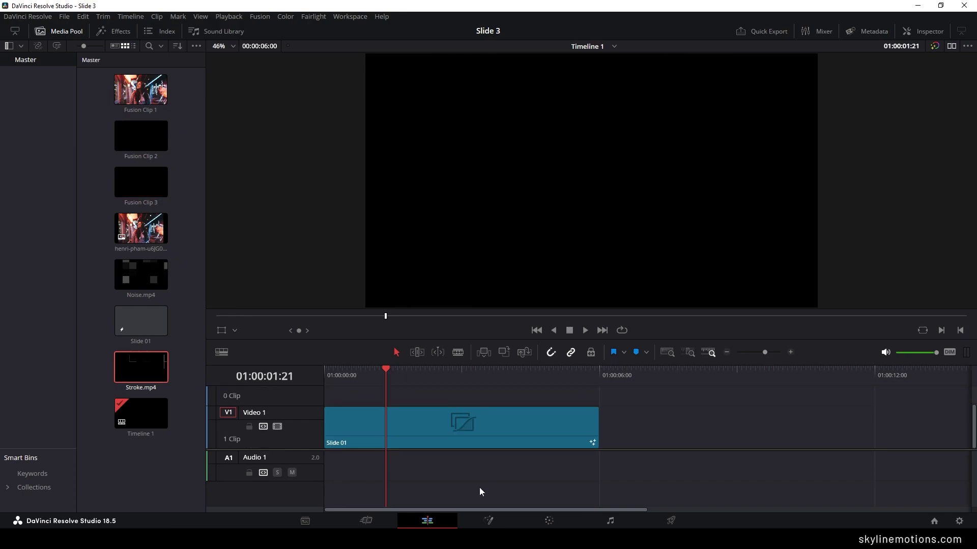
Return to the Slide 01 composition on the Fusion page and add Fusion Clip 1 as a node shown in the viewer.
left_click(500, 524)
left_click_drag(413, 399, 399, 445)
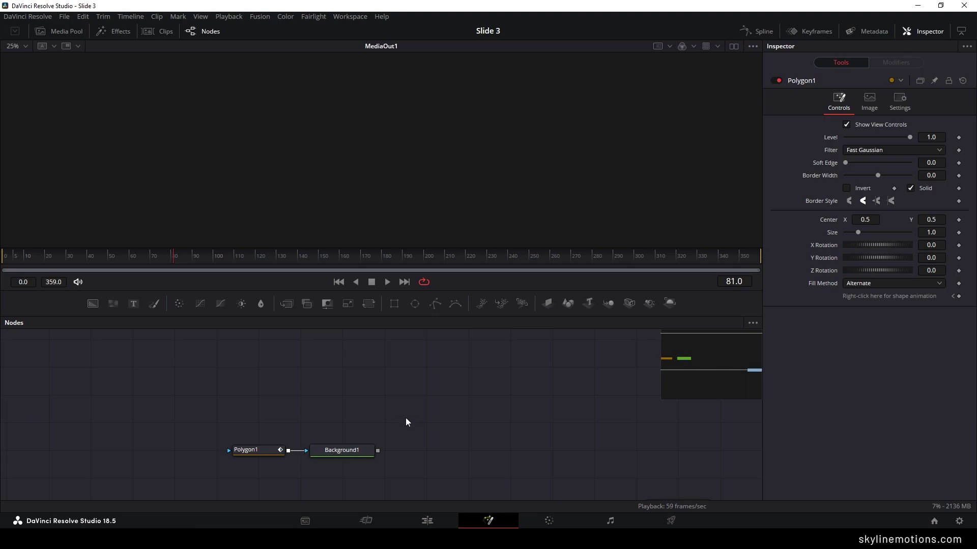
left_click(60, 31)
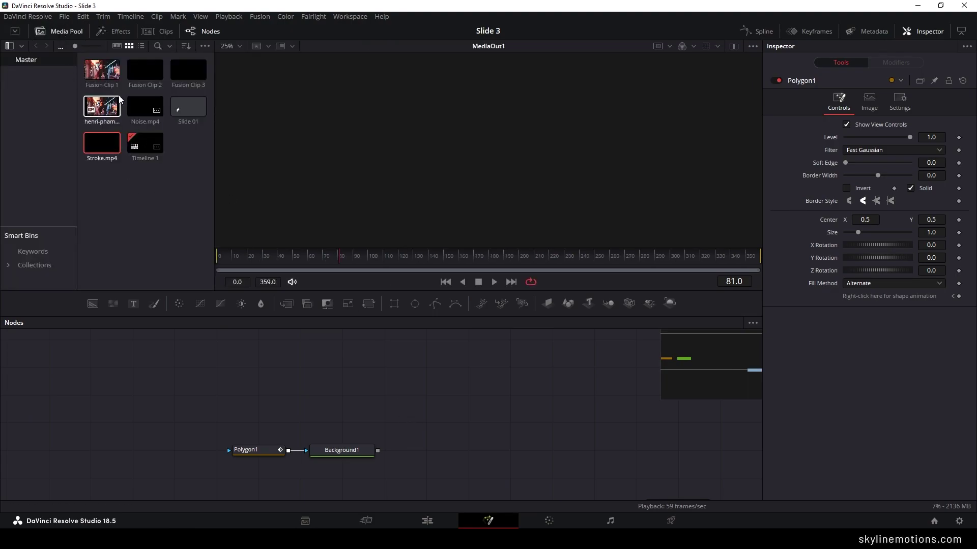
left_click_drag(97, 75, 298, 62)
left_click(60, 32)
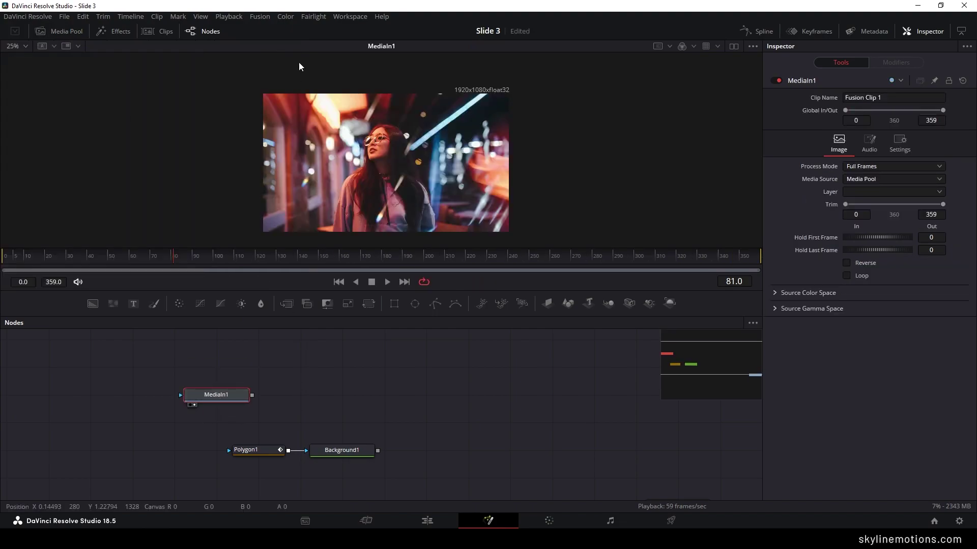
Fit the footage to the viewer and rename the Fusion Clip 1 node as Image.
left_click(28, 50)
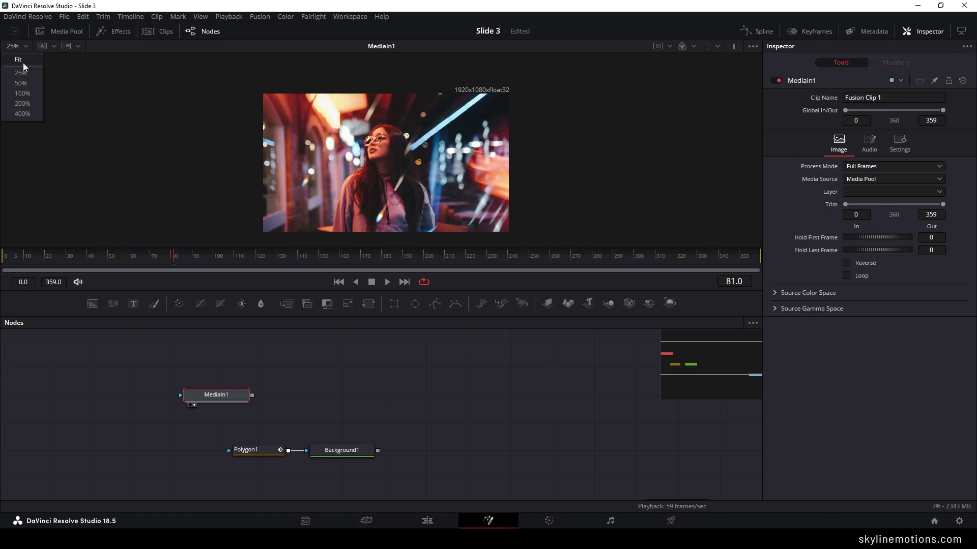
left_click(23, 62)
left_click_drag(164, 257, 405, 261)
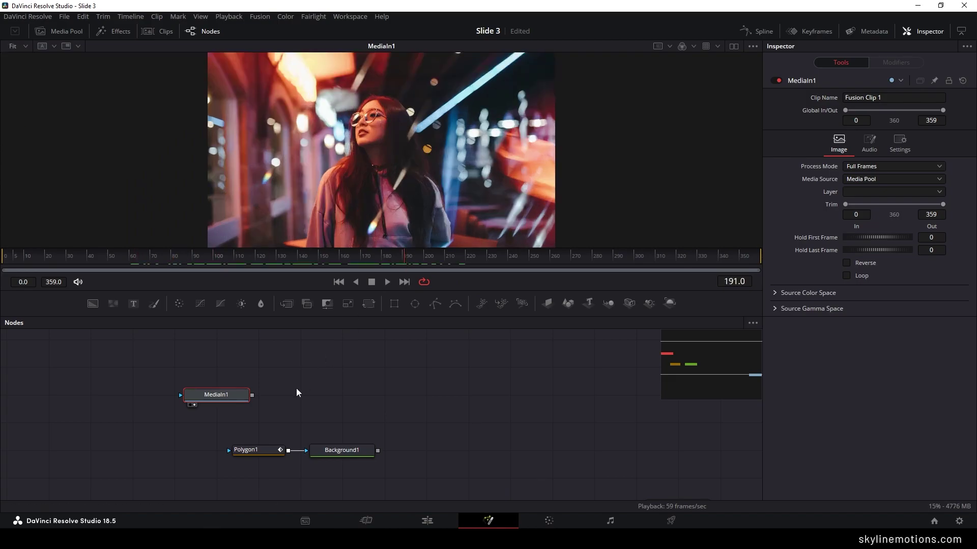
key("F2")
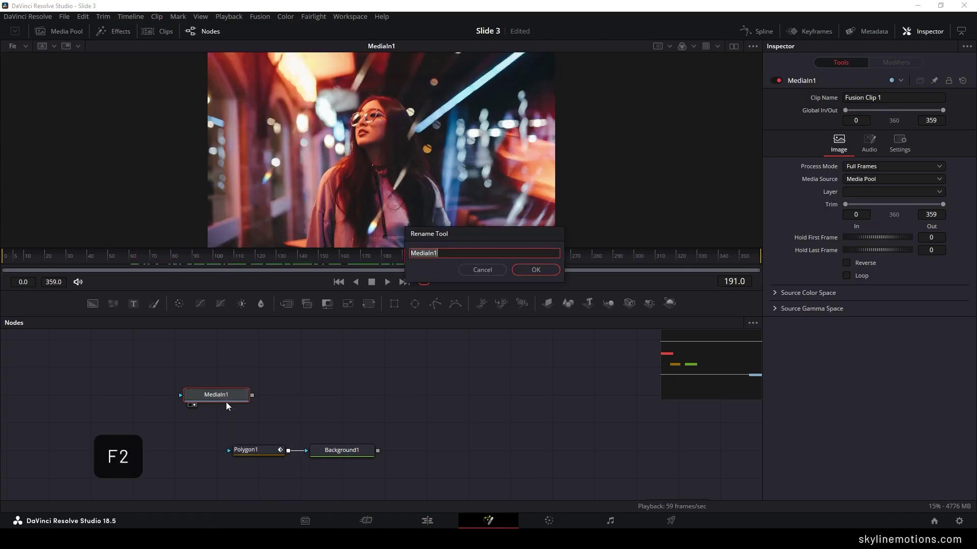
key("BackSpace")
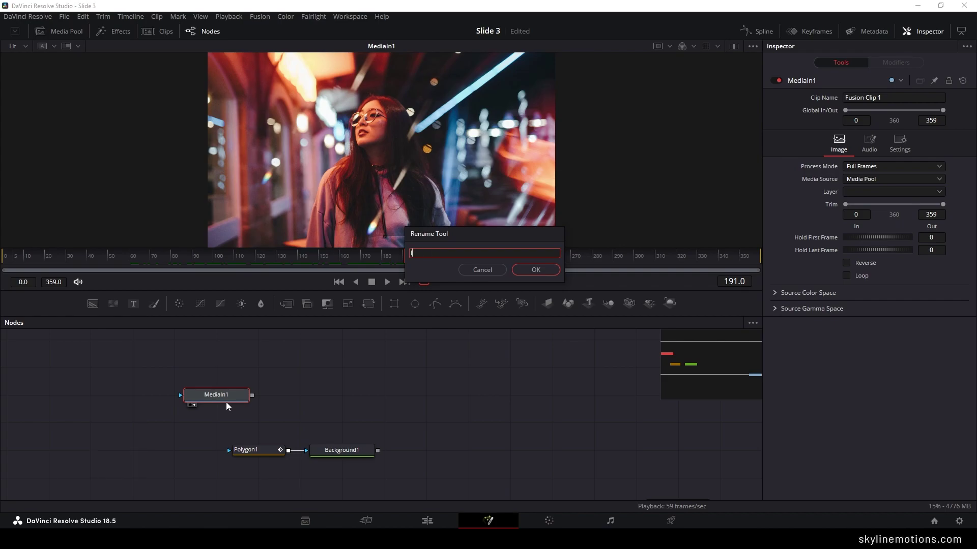
left_click(553, 268)
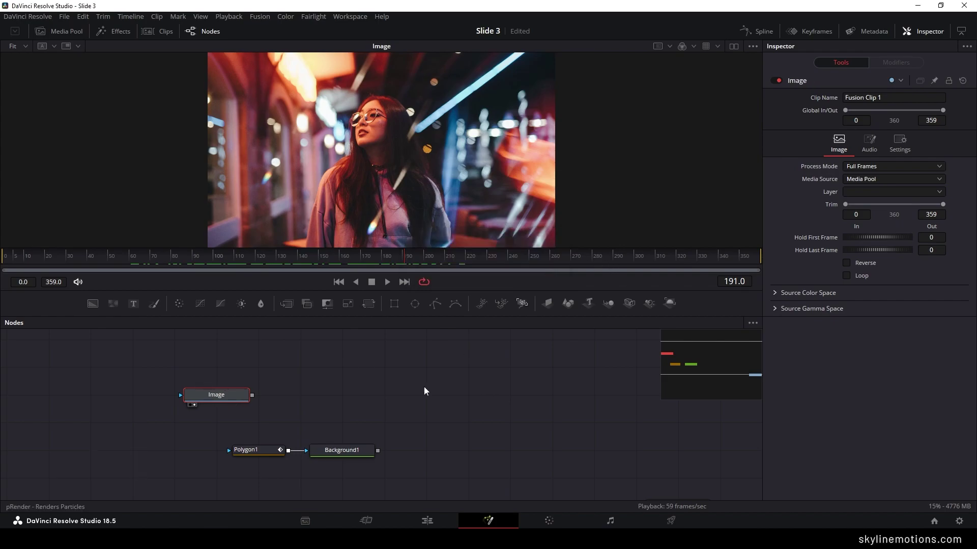
Add a Transform node after Image, view it, and keyframe its Size at the last frame, 359.
left_click(368, 304)
left_click_drag(318, 400, 363, 164)
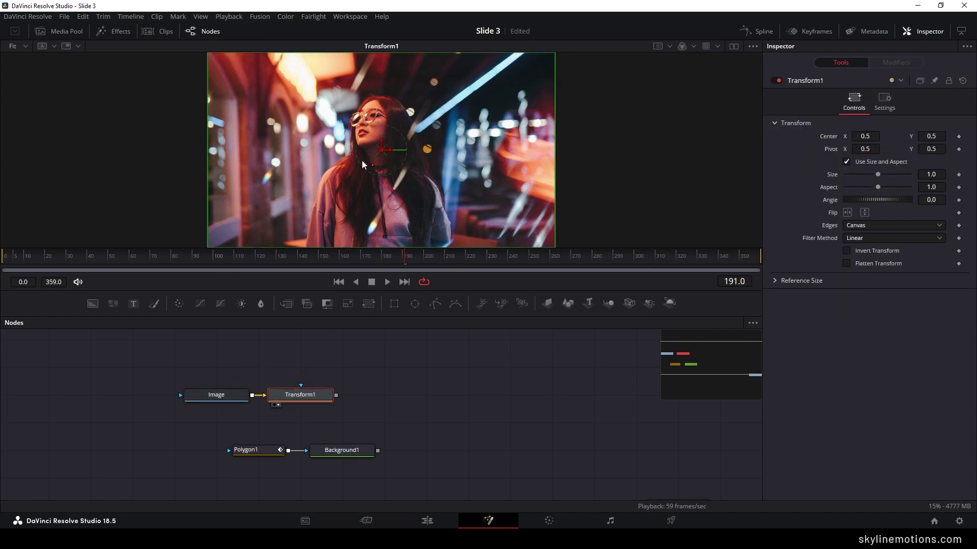
left_click_drag(461, 258, 761, 259)
right_click(832, 179)
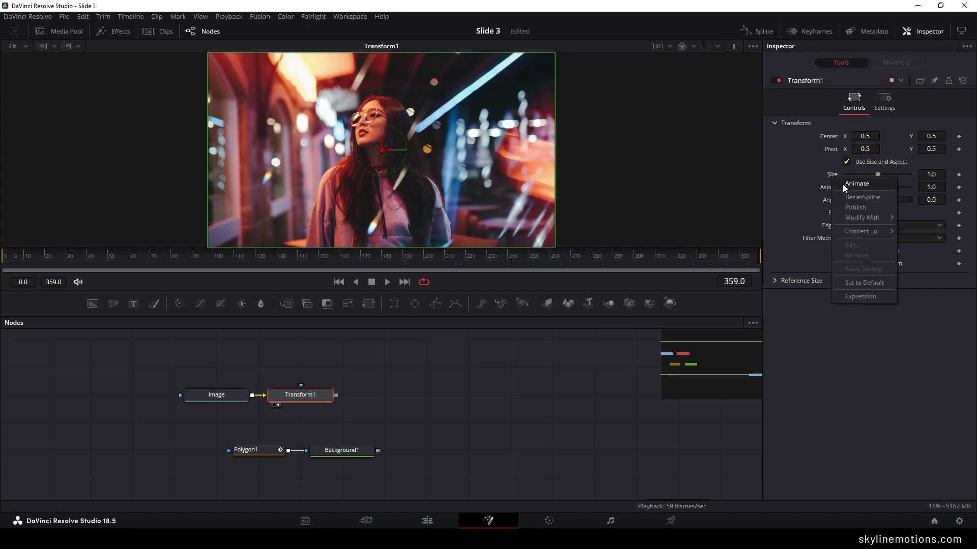
left_click(845, 188)
Set the Transform node's Size to 1.2 at frame 0 and scrub through the timeline to check the zoom-out.
left_click_drag(488, 259, 4, 295)
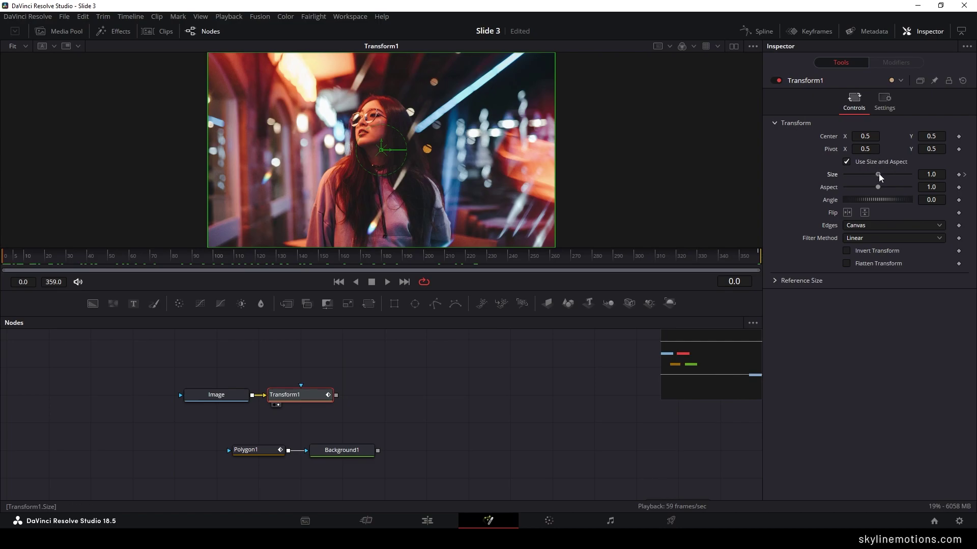
left_click_drag(879, 177, 881, 177)
left_click(932, 174)
type("1.2")
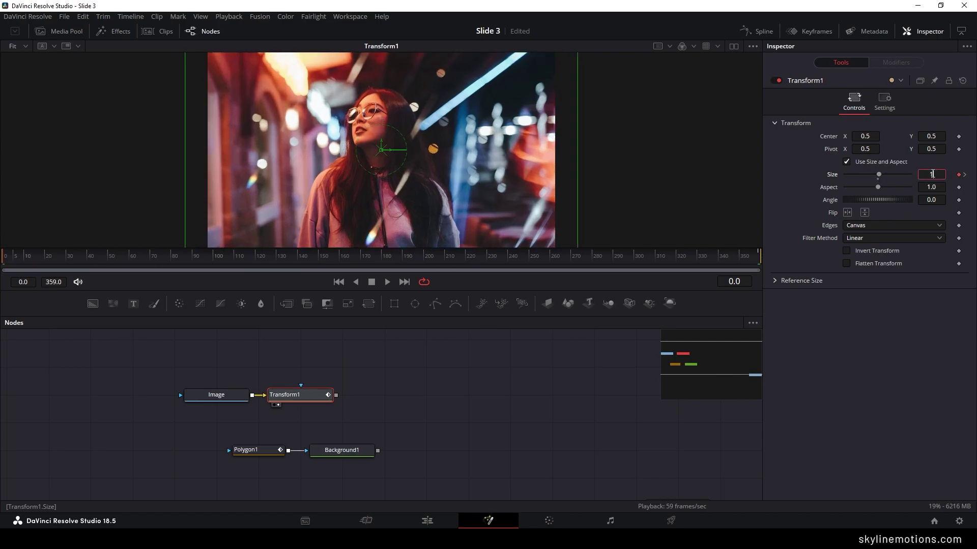
key("Tab")
left_click_drag(248, 259, 402, 263)
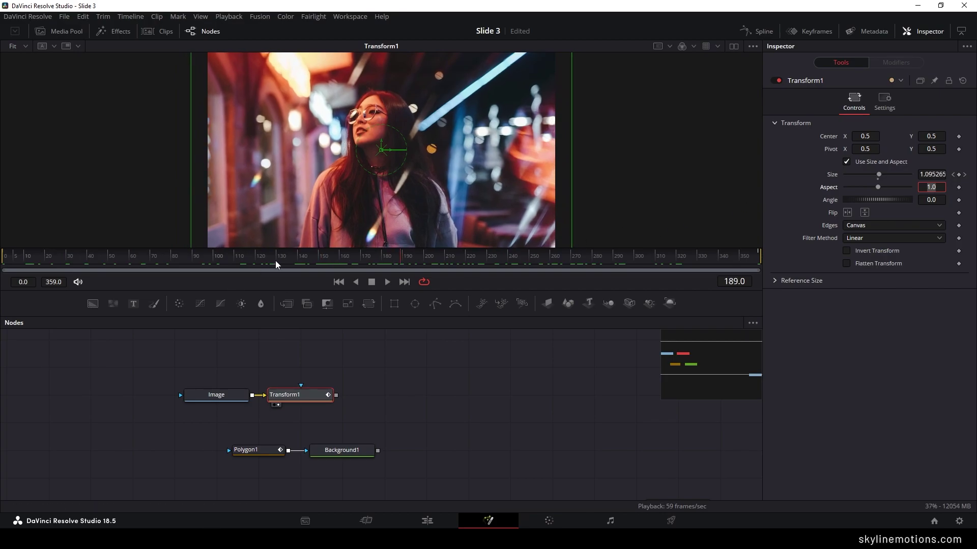
left_click_drag(276, 261, 257, 263)
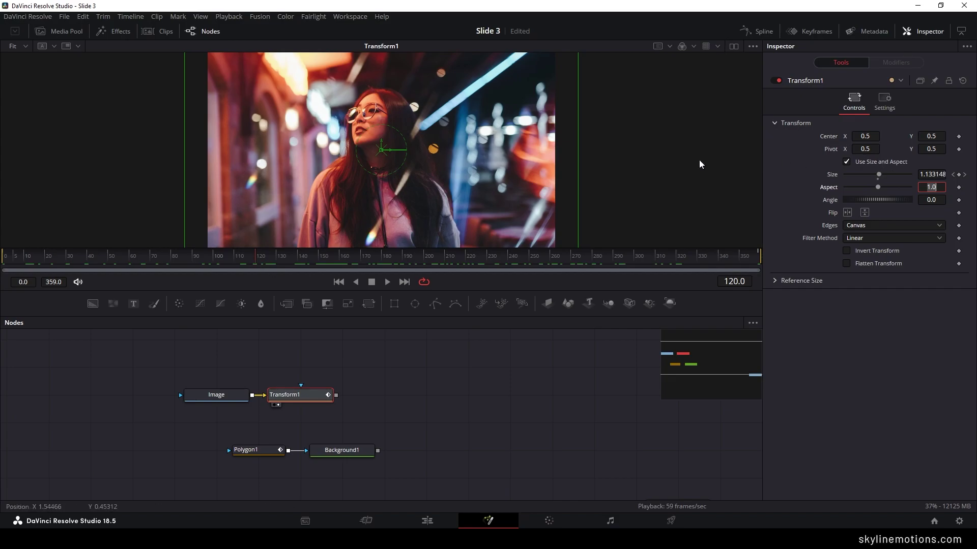
Keyframe the Transform's Center at frame 0 and shift the image right to Center X about 0.66 at frame 120.
left_click_drag(256, 263, 3, 284)
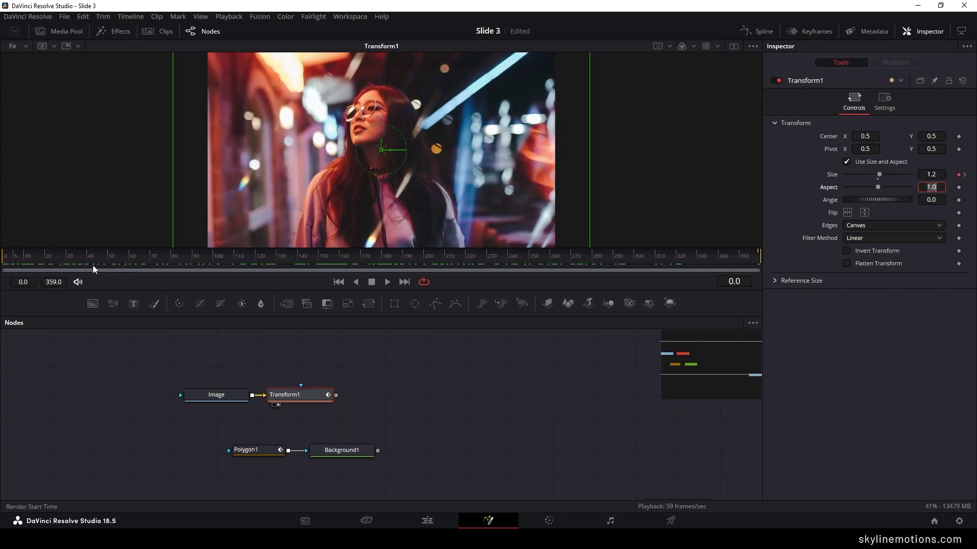
right_click(825, 138)
left_click(843, 147)
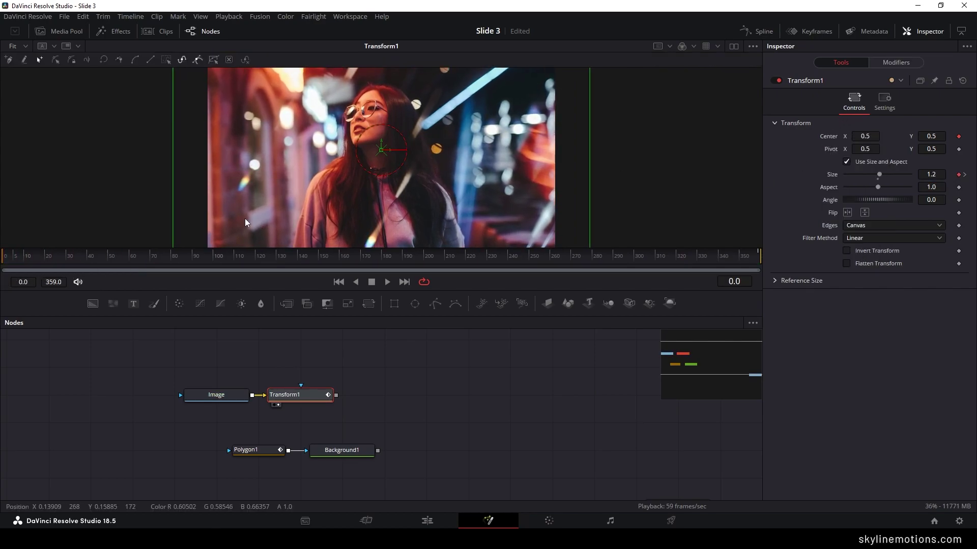
left_click_drag(188, 263, 255, 264)
left_click_drag(392, 153, 446, 156)
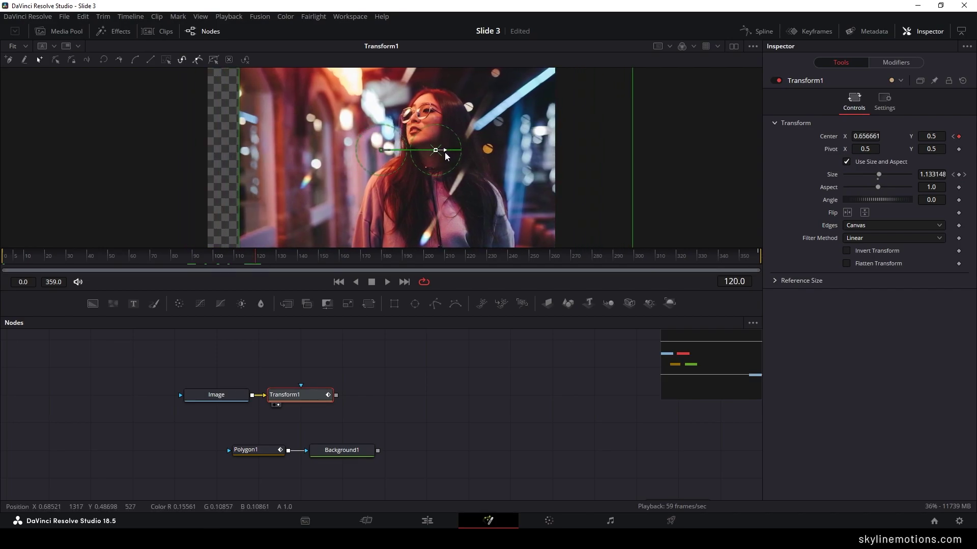
Set the Transform's Center X to 0.65 at frame 120 and play the animation from the start to check it.
left_click(871, 134)
type("0.65")
key("Tab")
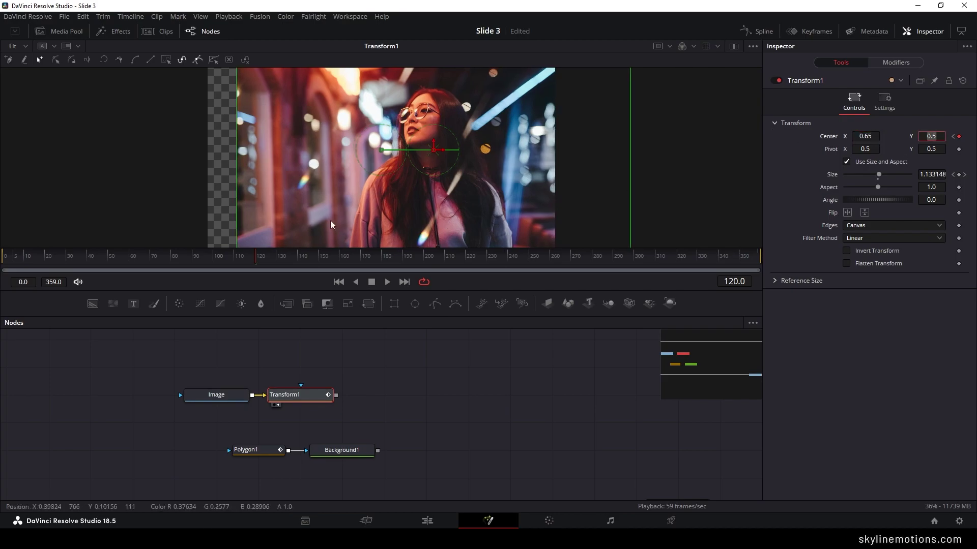
mouse_move(264, 262)
left_mouse_down()
mouse_move(23, 262)
mouse_move(245, 262)
left_mouse_up()
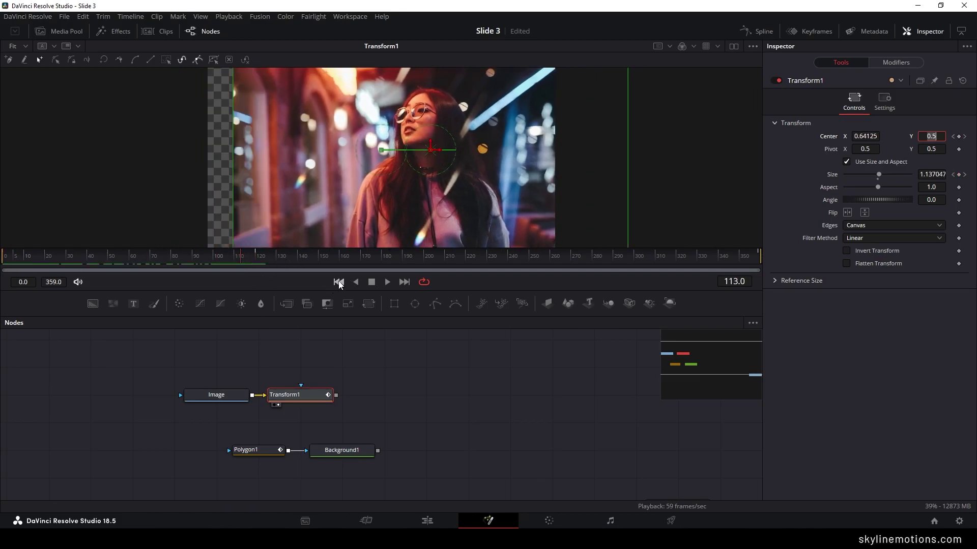
left_click(339, 282)
left_click(385, 283)
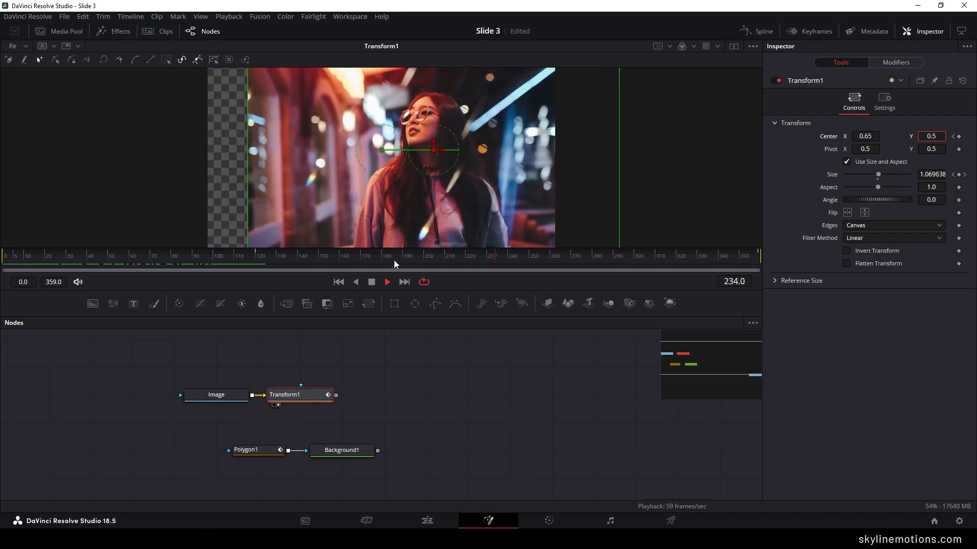
left_click(371, 282)
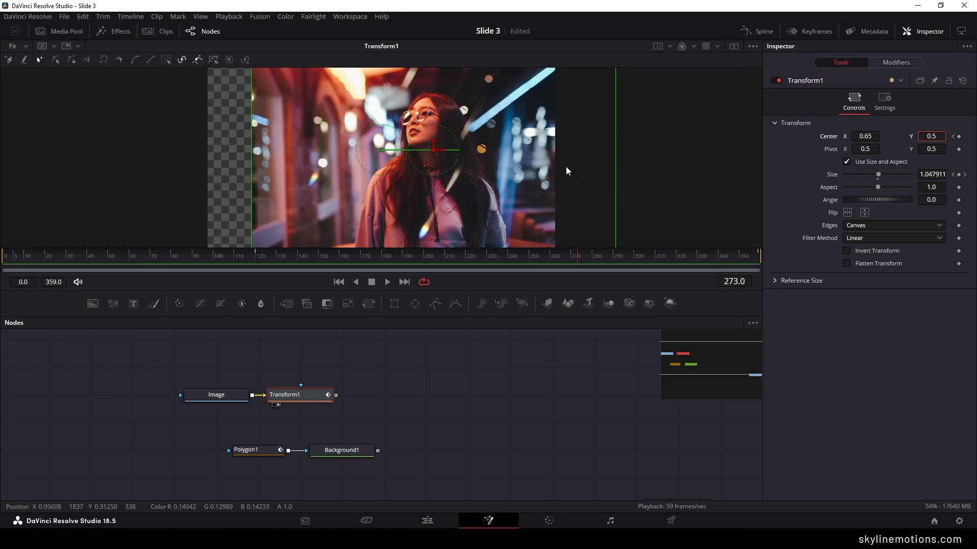
Open the Spline editor, enlarge it, and show only the Transform's Center Displacement curve, fitted to the view.
key("F4")
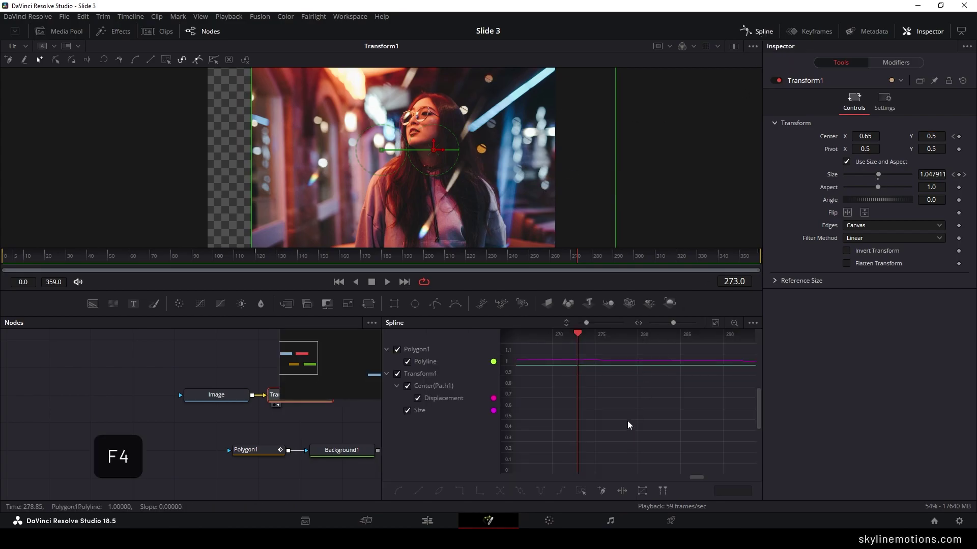
key("F4")
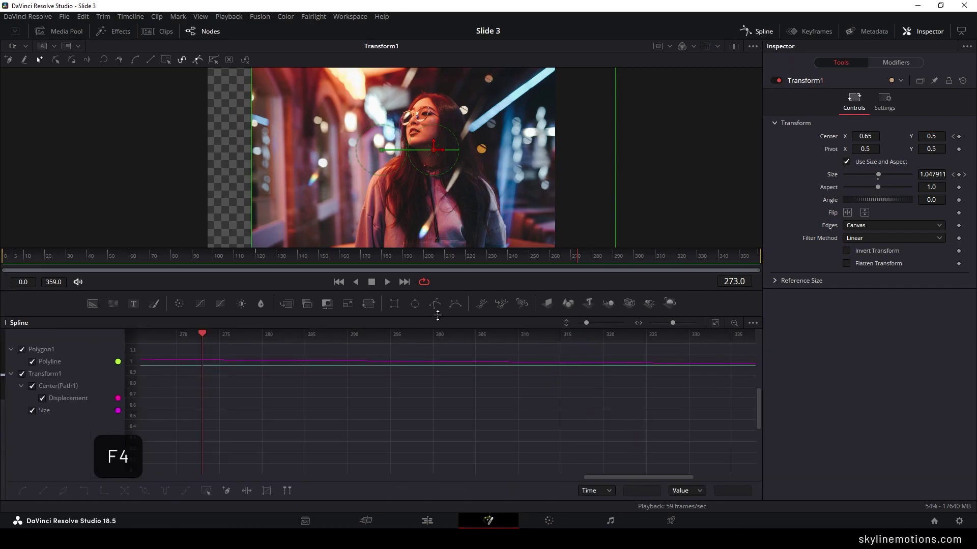
left_click_drag(437, 315, 438, 282)
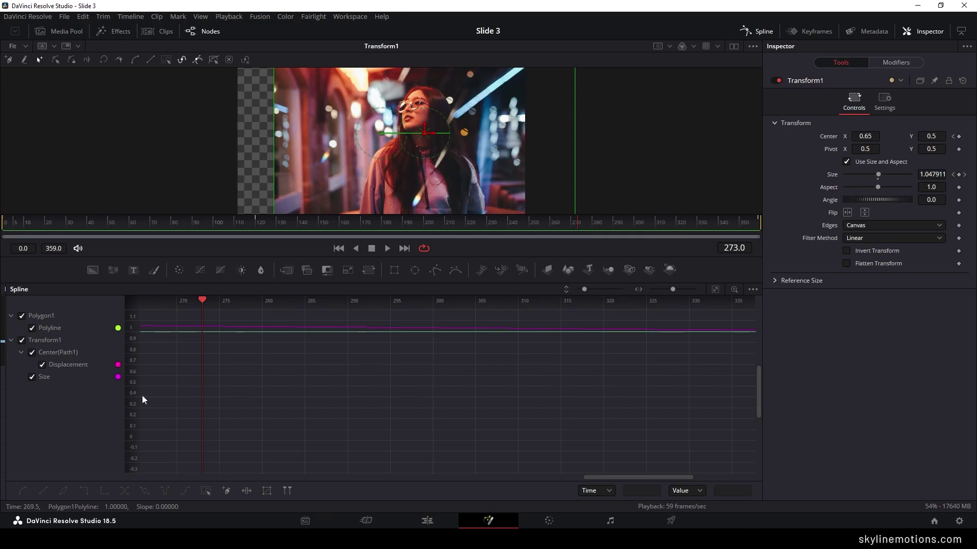
left_click(32, 329)
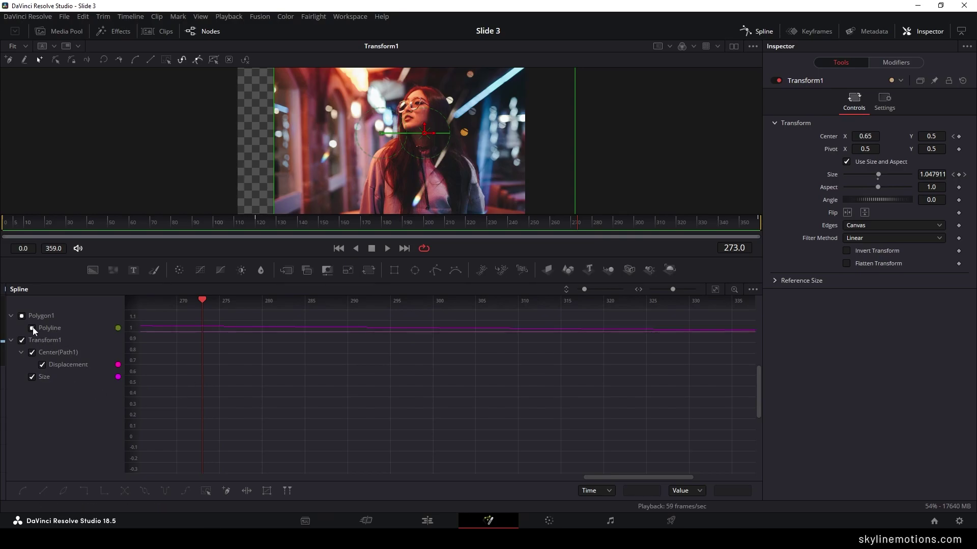
left_click(32, 377)
left_click(715, 291)
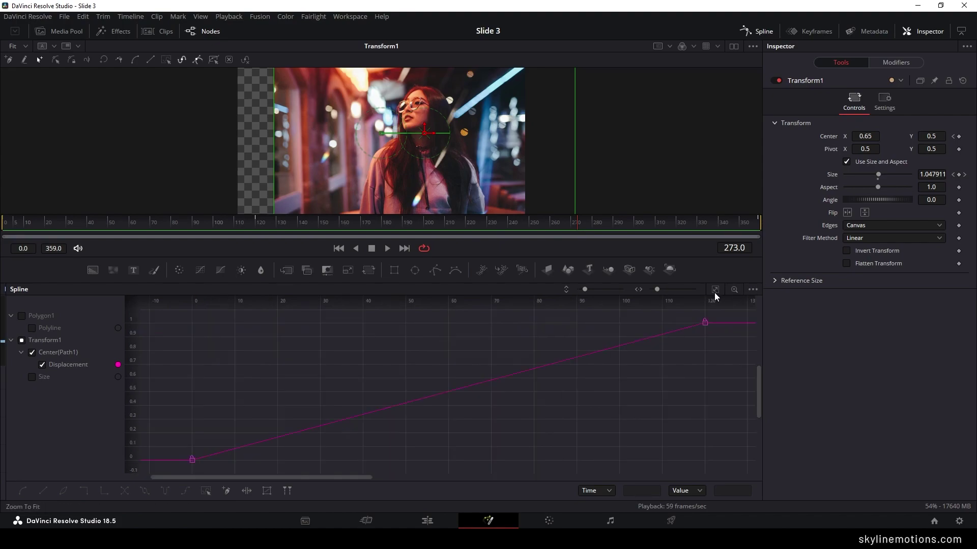
Smooth both Displacement keyframes, stretch the end keyframe's handle horizontally back to frame 0, close the Spline editor and play the move.
left_click_drag(717, 312, 181, 468)
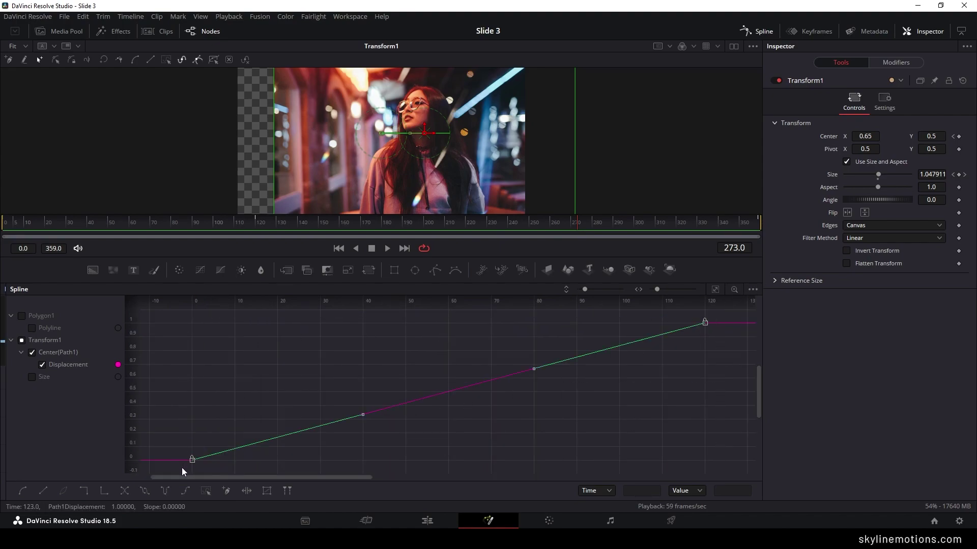
key("s")
left_click_drag(536, 322, 189, 322)
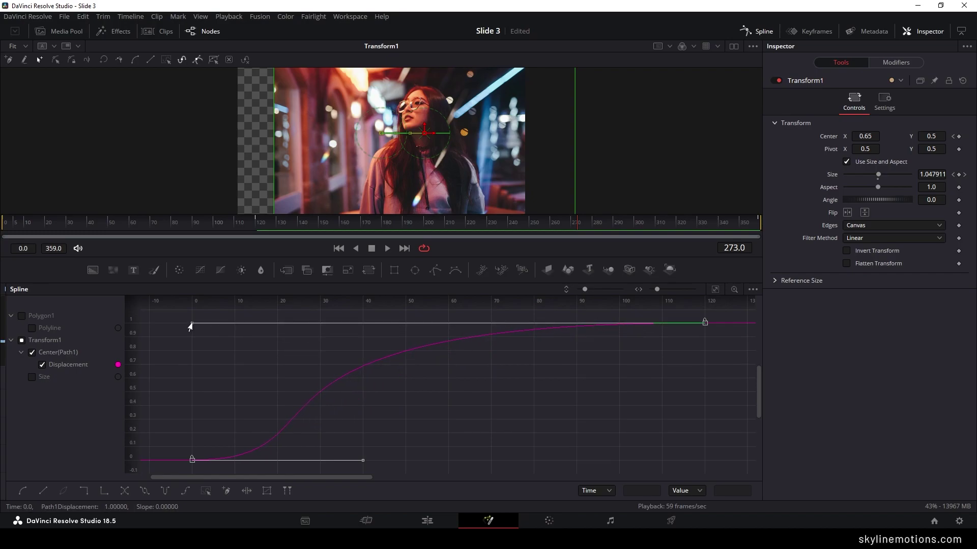
left_click(768, 33)
left_click(338, 248)
key("space")
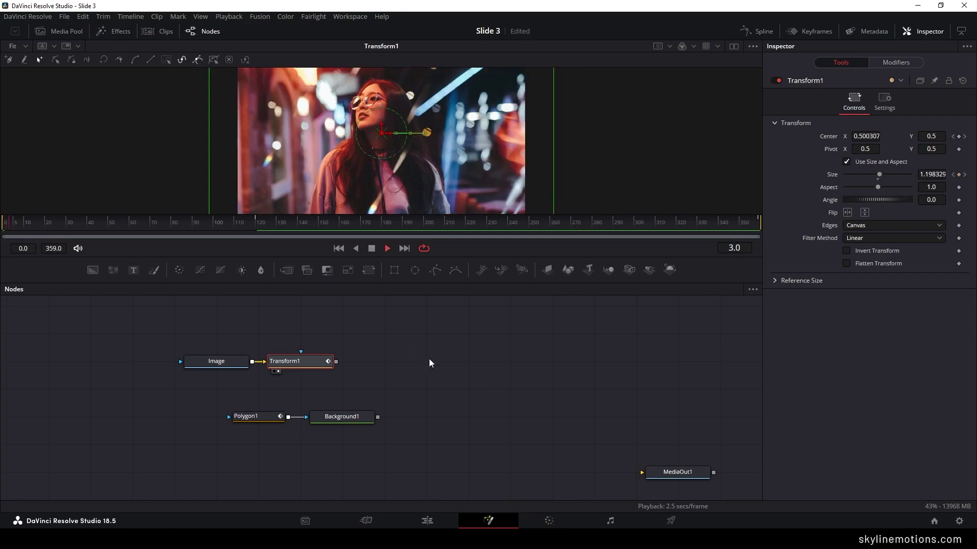
left_click(338, 249)
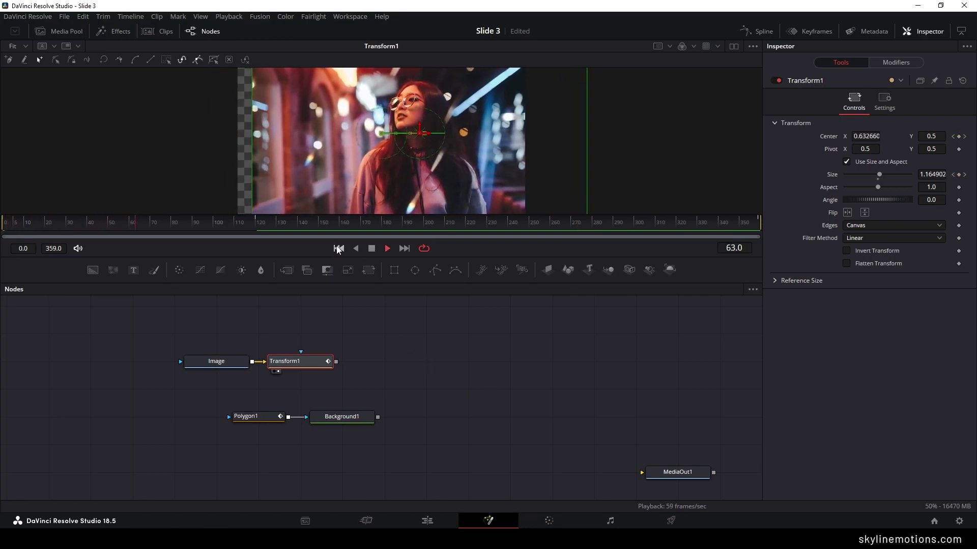
left_click(338, 249)
key("space")
Enlarge the viewer, add a Color Corrector node after Transform1, view it, and set its Contrast to 1.1.
scroll(392, 376, "up", 4)
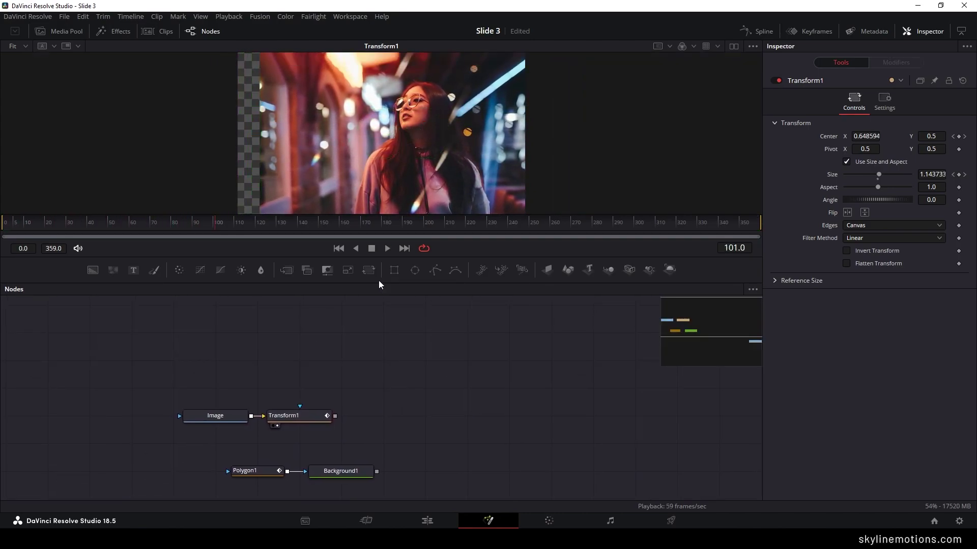
left_click_drag(381, 262, 381, 326)
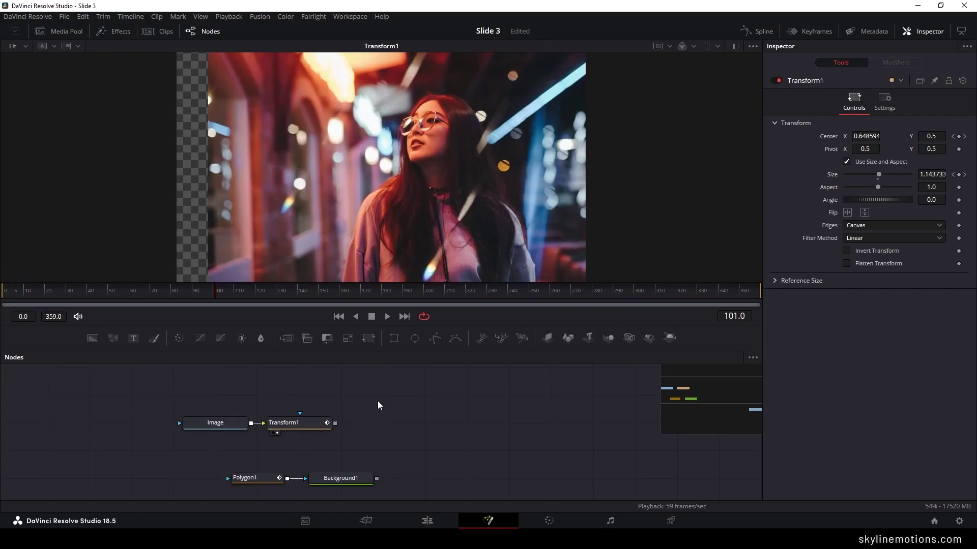
left_click(303, 429)
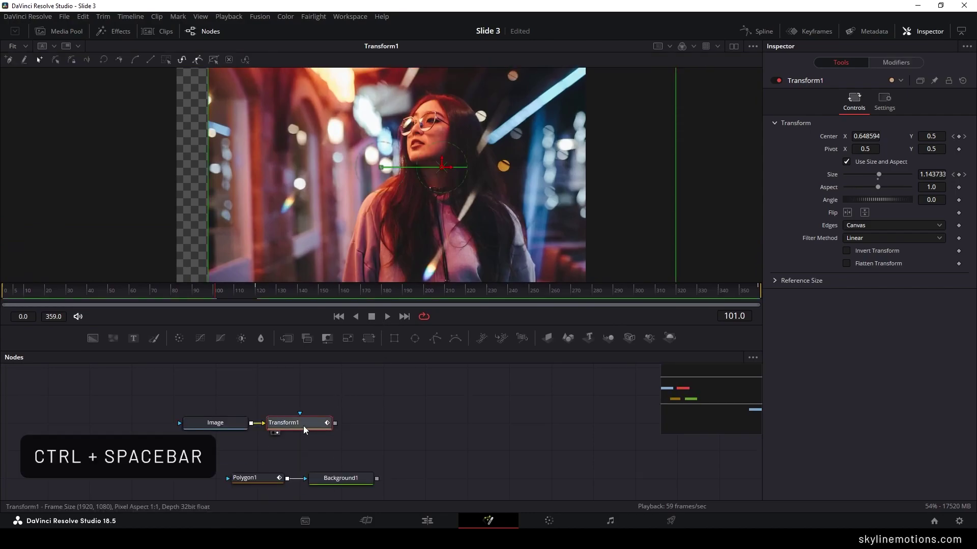
key("ctrl+space")
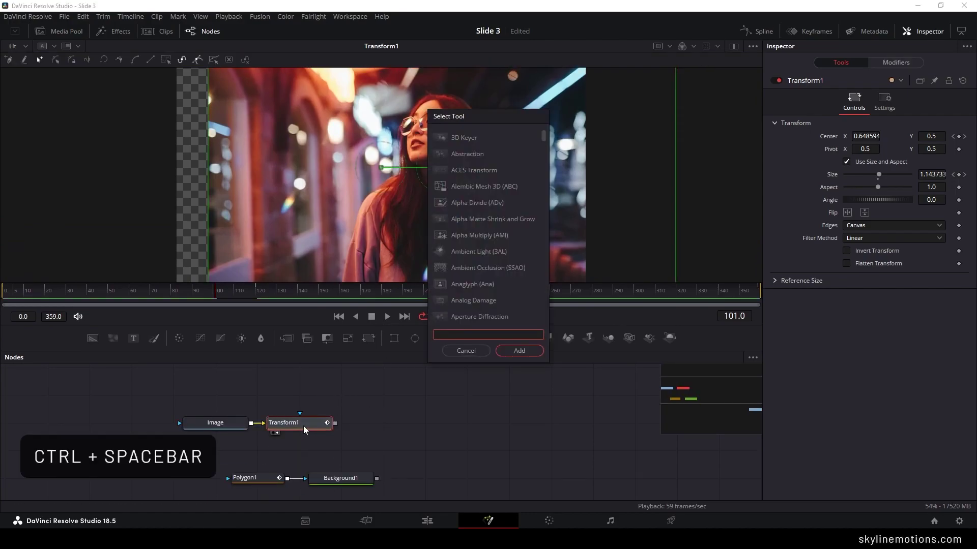
type("cc")
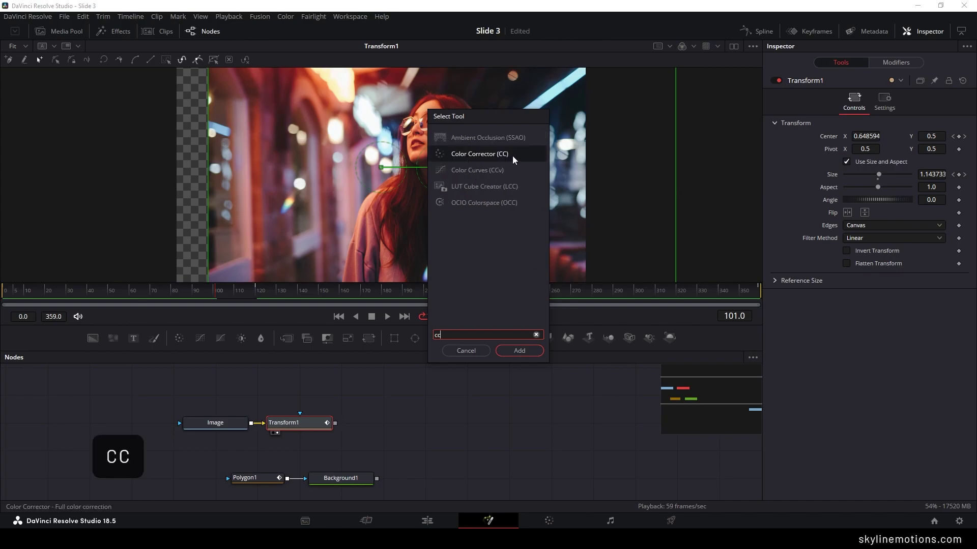
left_click(517, 351)
key("1")
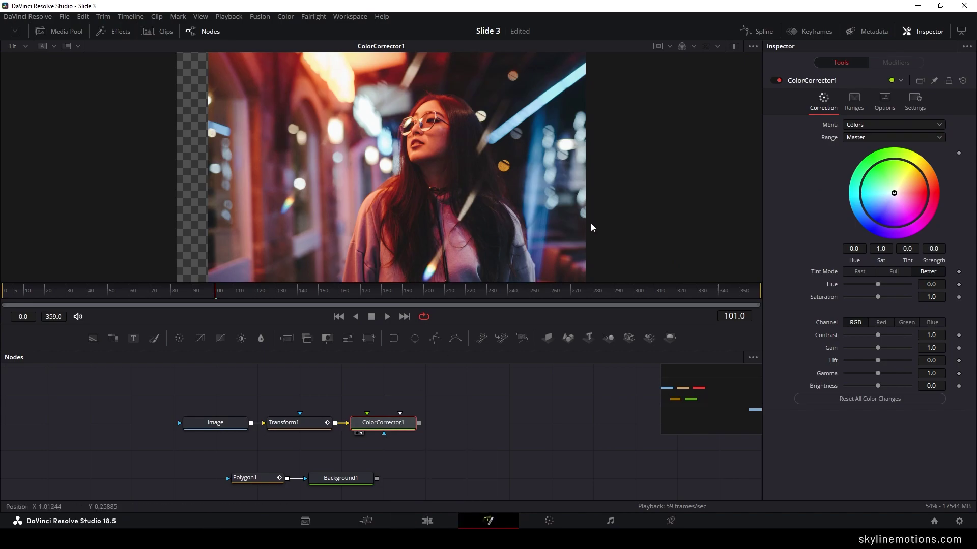
left_click(936, 336)
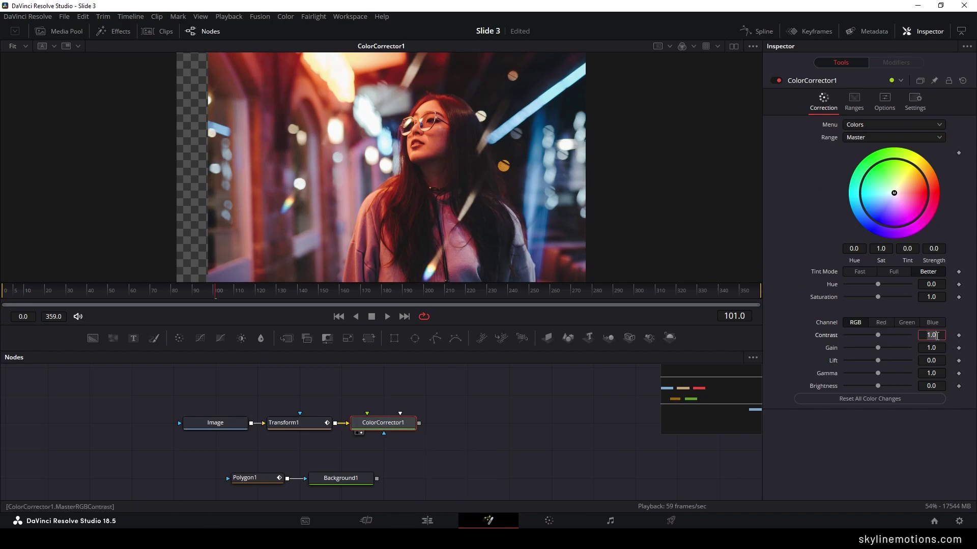
key("Tab")
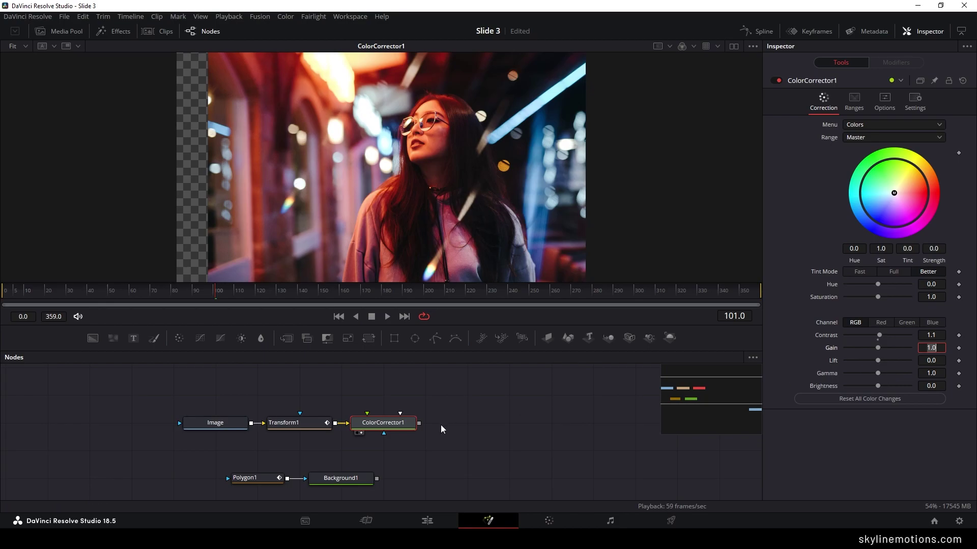
Add a Gaussian Blur node after ColorCorrector1 and show its result in the viewer.
left_click(398, 429)
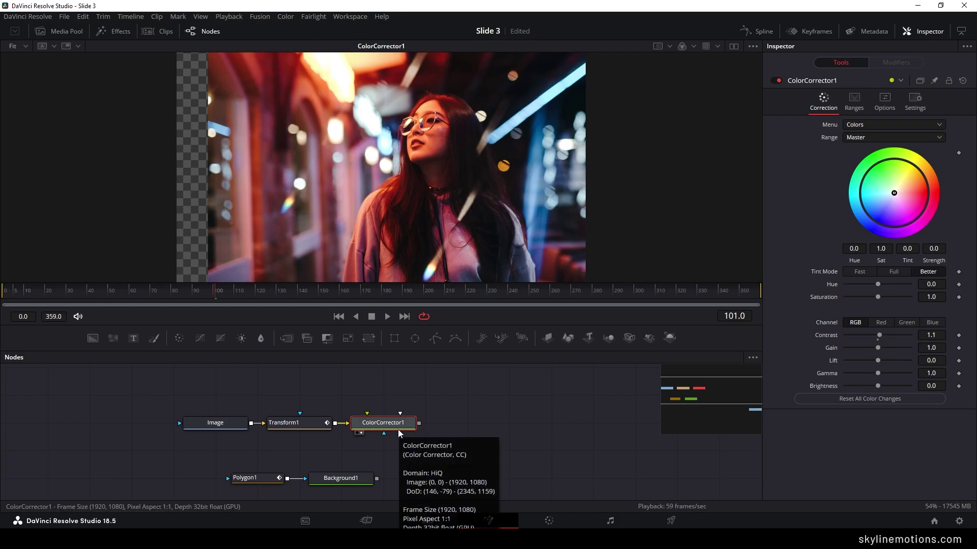
key("ctrl+space")
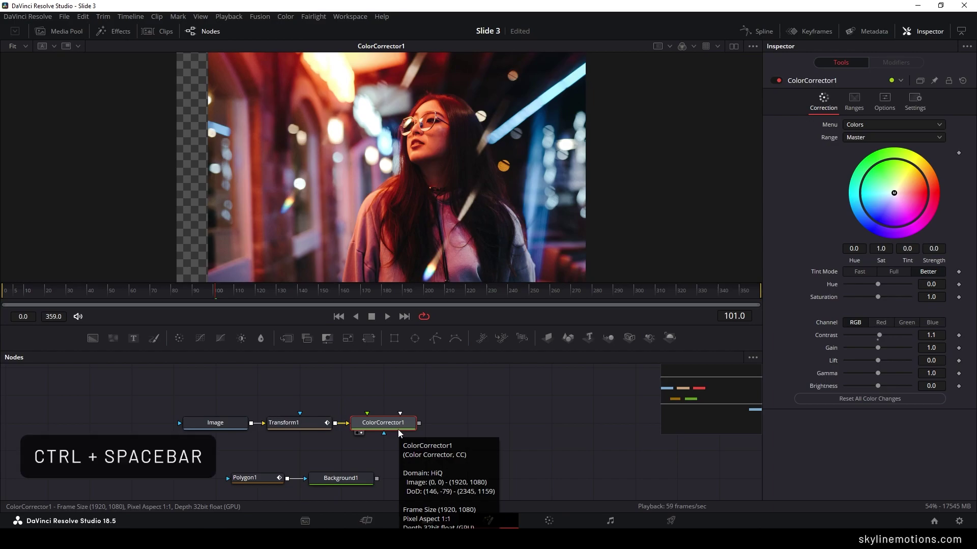
type("cc")
left_click(536, 335)
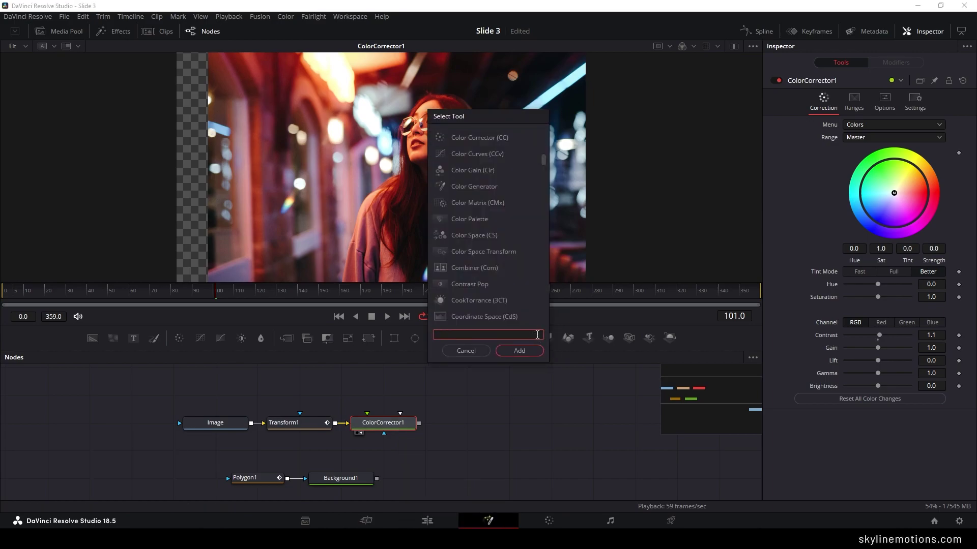
type("ga")
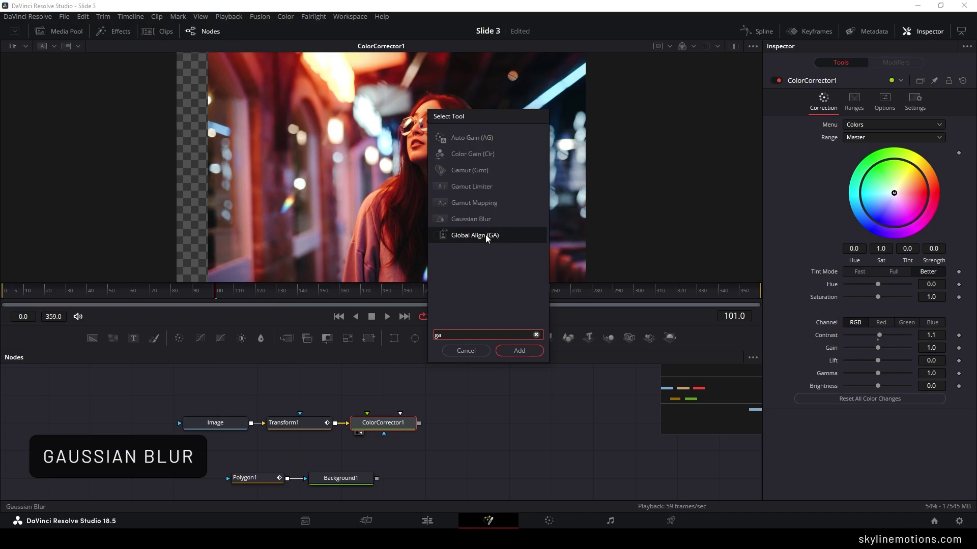
left_click(486, 218)
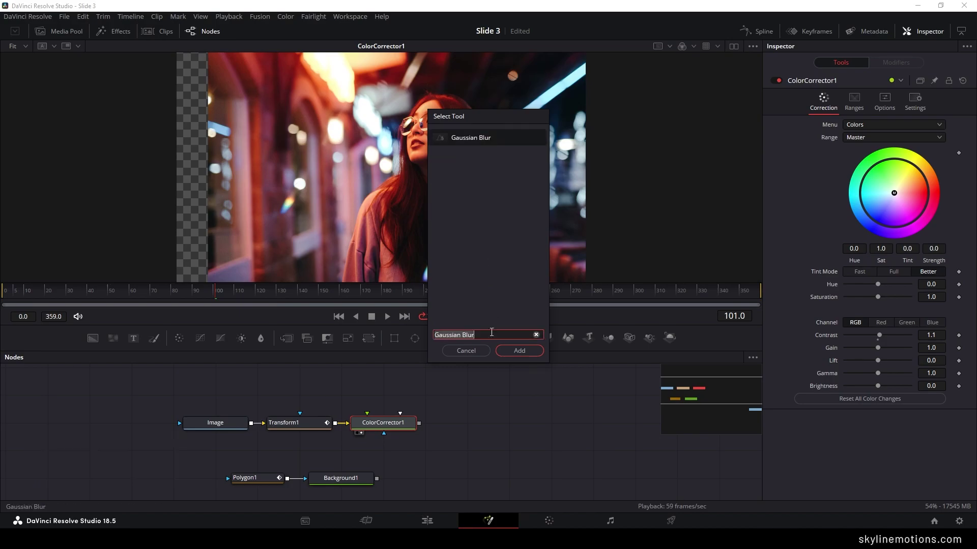
left_click(519, 350)
left_click_drag(467, 395, 467, 423)
key("1")
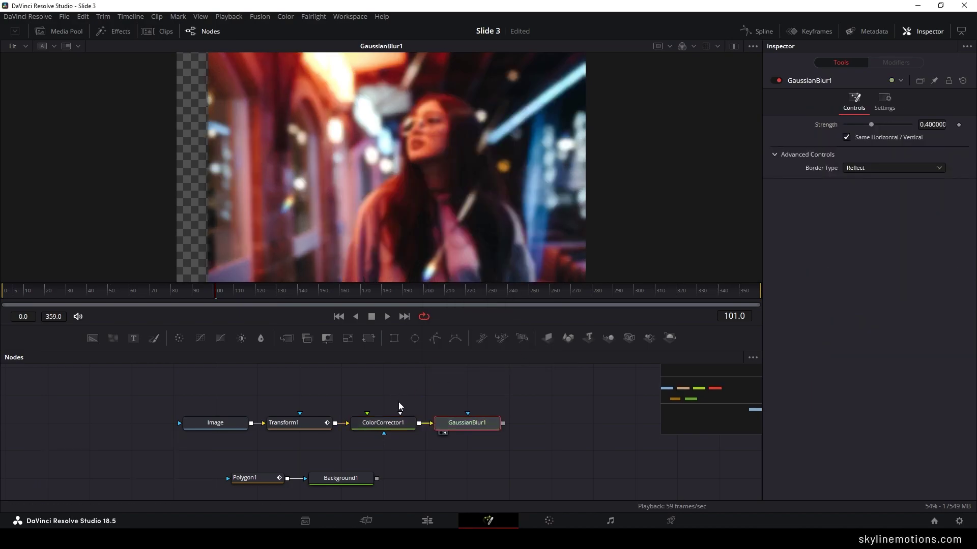
Rearrange the nodes so ColorCorrector1 sits above Transform1 with GaussianBlur1 beside it.
left_click_drag(372, 430, 289, 407)
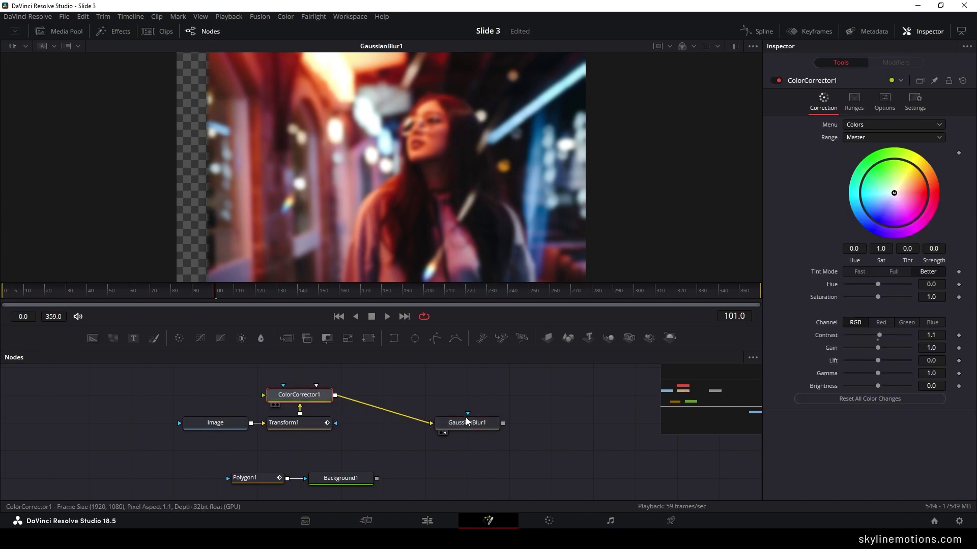
left_click_drag(466, 424, 380, 395)
scroll(437, 387, "up", 2)
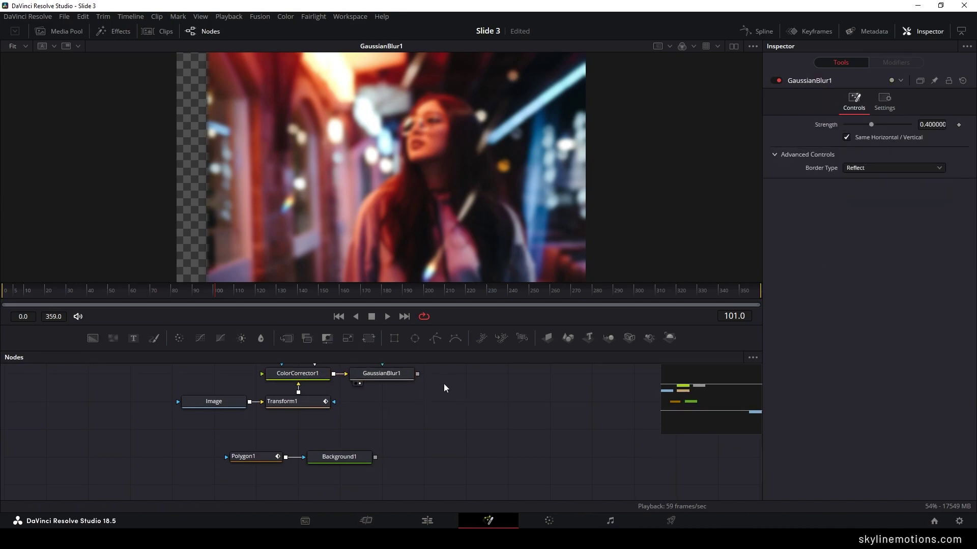
left_click(400, 416)
Keyframe the Gaussian Blur's Strength at frame 0, set it to 0 at frame 120, and scrub through the result.
left_click_drag(83, 303, 8, 315)
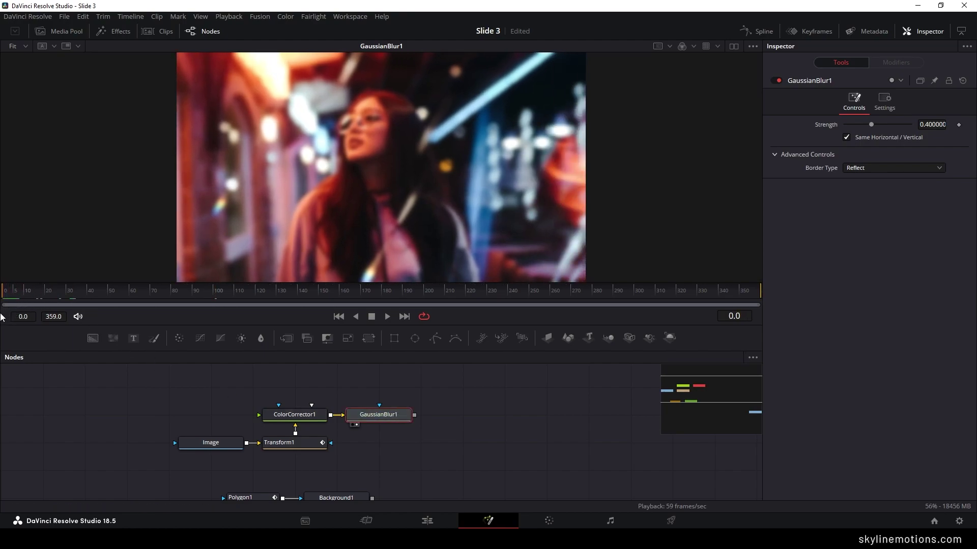
right_click(833, 130)
left_click(852, 131)
left_click_drag(201, 296, 255, 300)
left_click_drag(870, 128, 836, 133)
left_click_drag(222, 298, 283, 293)
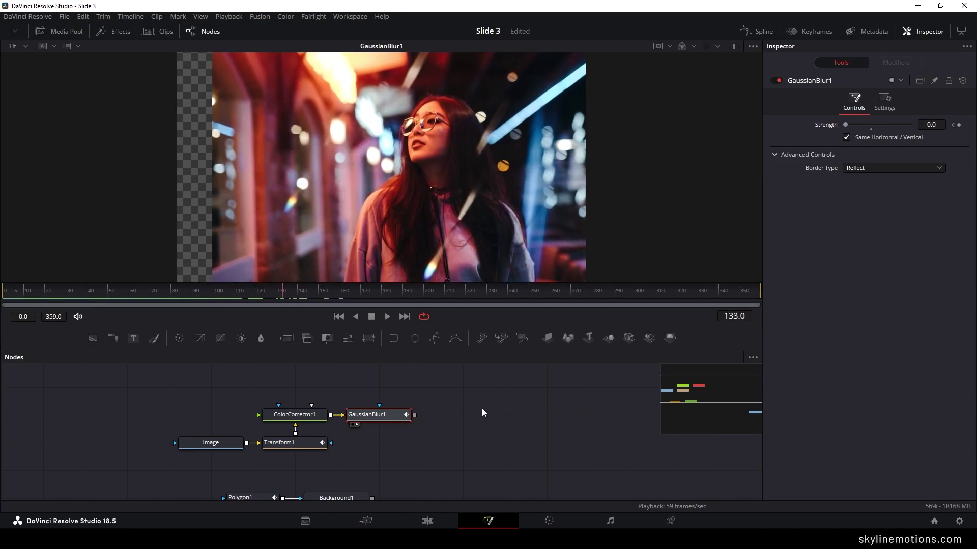
Add Fusion Clip 2 from the media pool to the node graph above ColorCorrector1 and rename its node Noise.
scroll(458, 407, "up", 1)
left_click(444, 405)
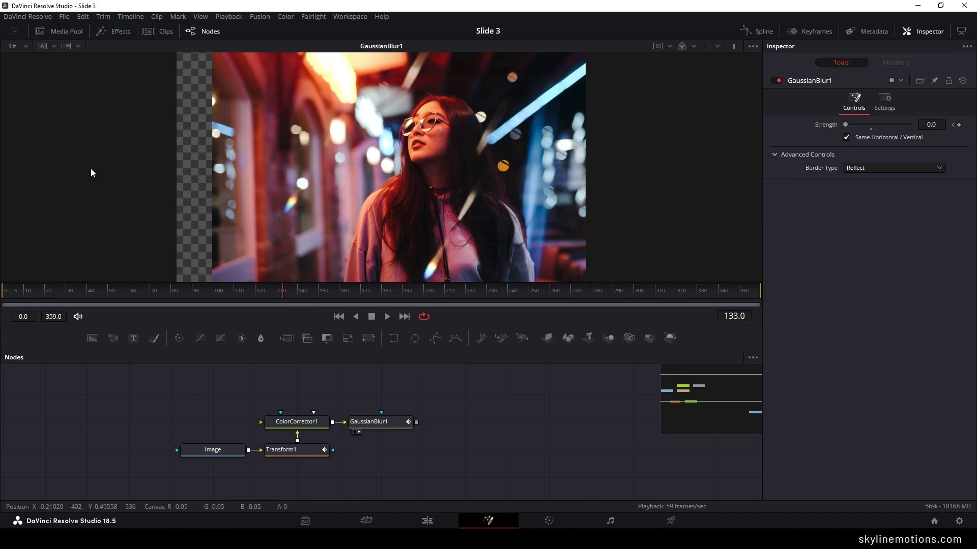
left_click(71, 31)
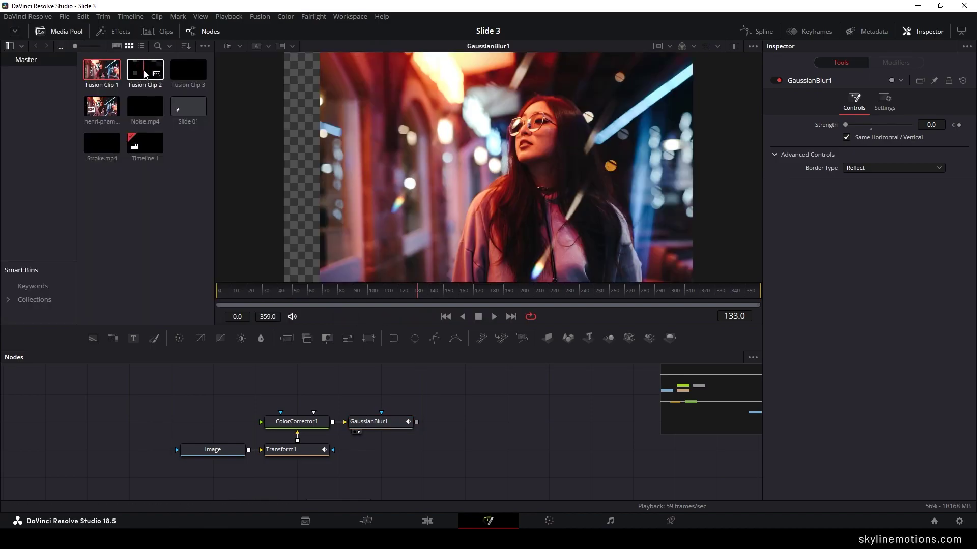
left_click_drag(143, 71, 234, 392)
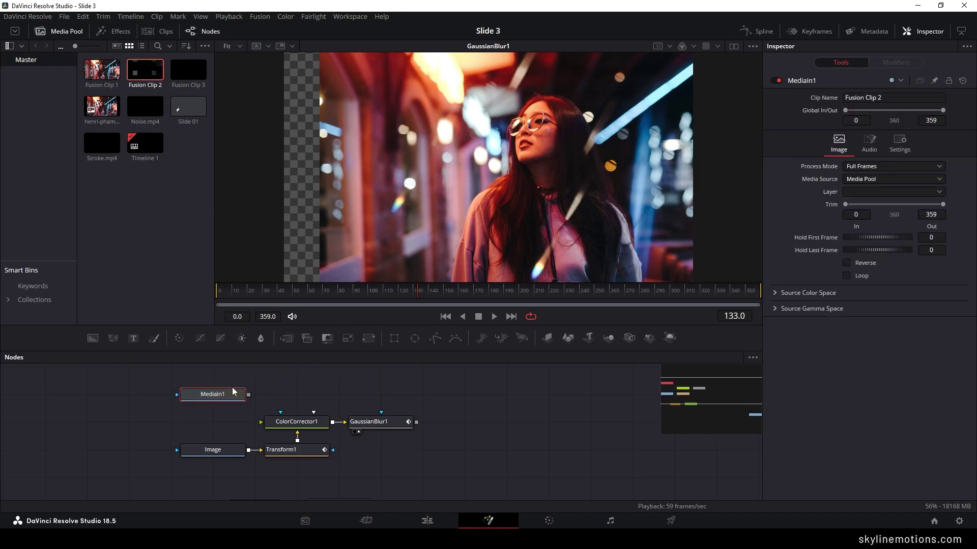
right_click(210, 398)
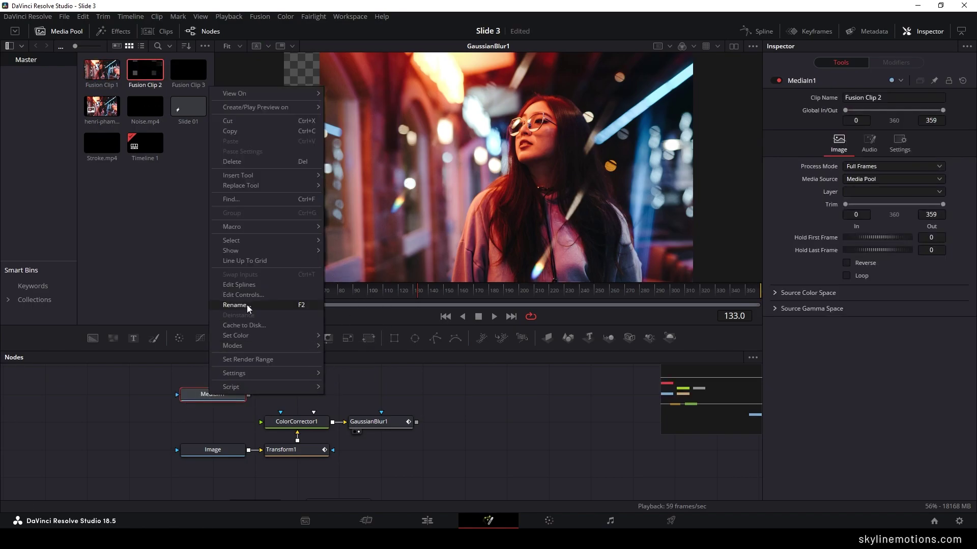
key("F2")
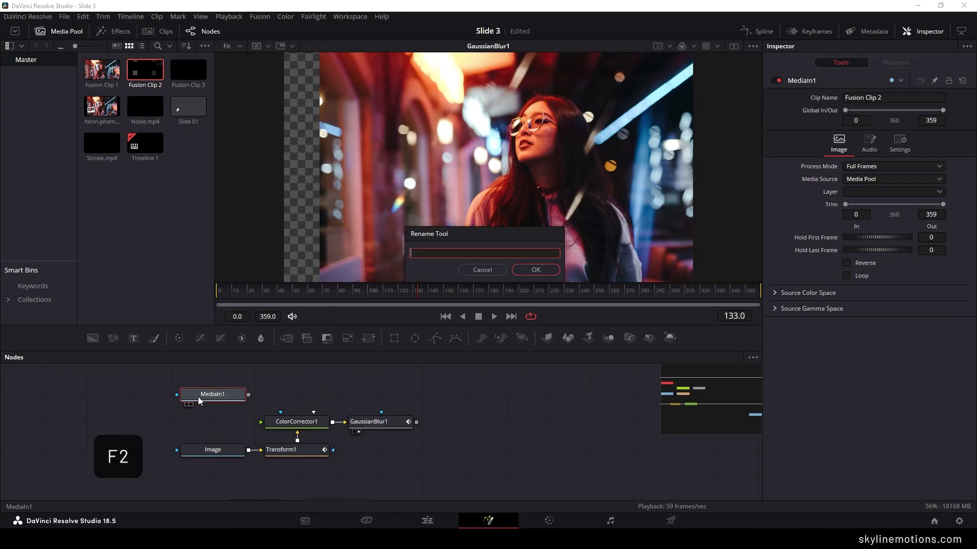
type("Noise")
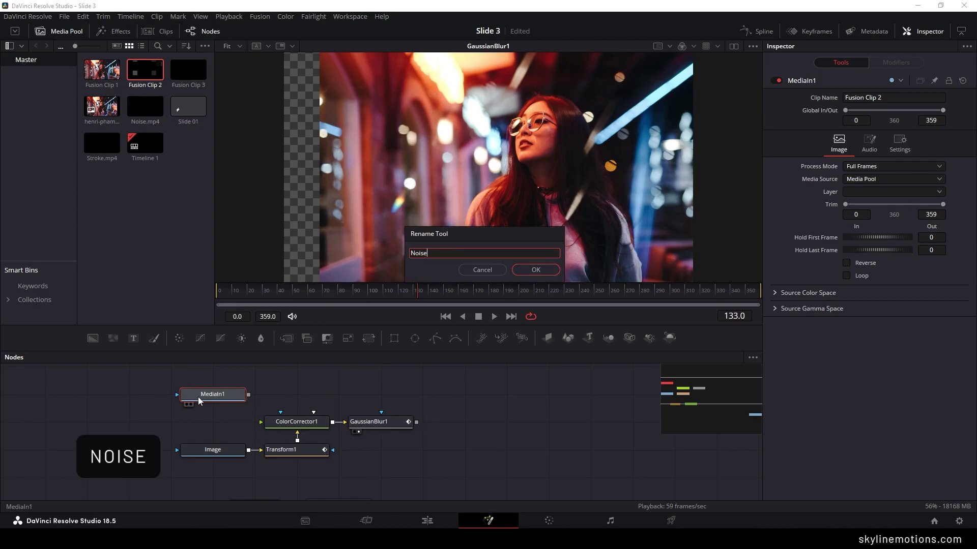
key("Return")
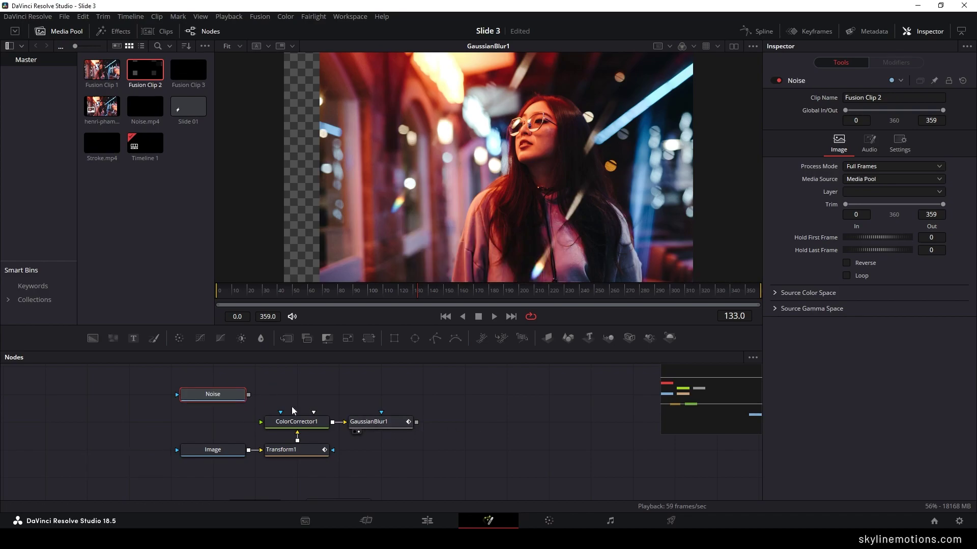
Merge the Noise node over GaussianBlur1's output and show Merge1 in the viewer.
left_click_drag(249, 396, 384, 386)
scroll(432, 415, "up", 2)
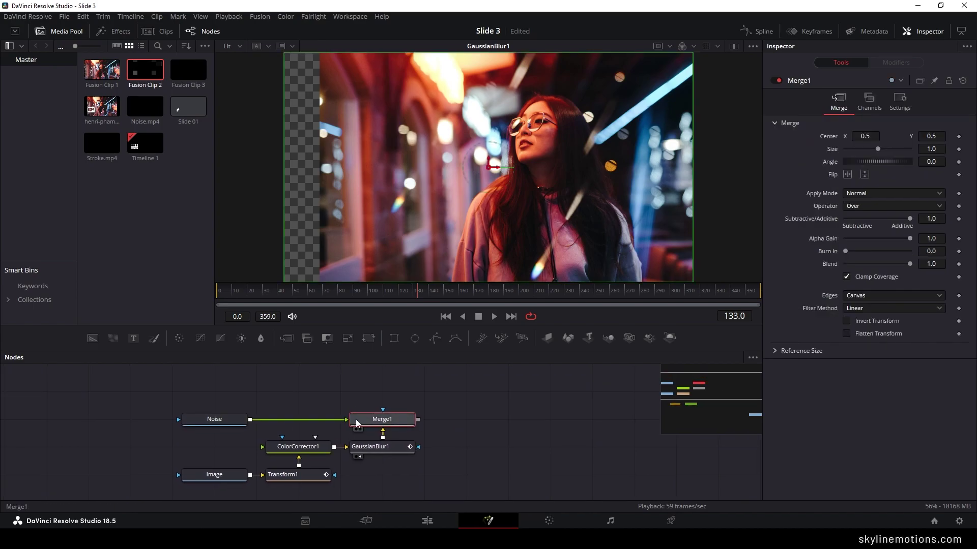
left_click_drag(401, 419, 460, 152)
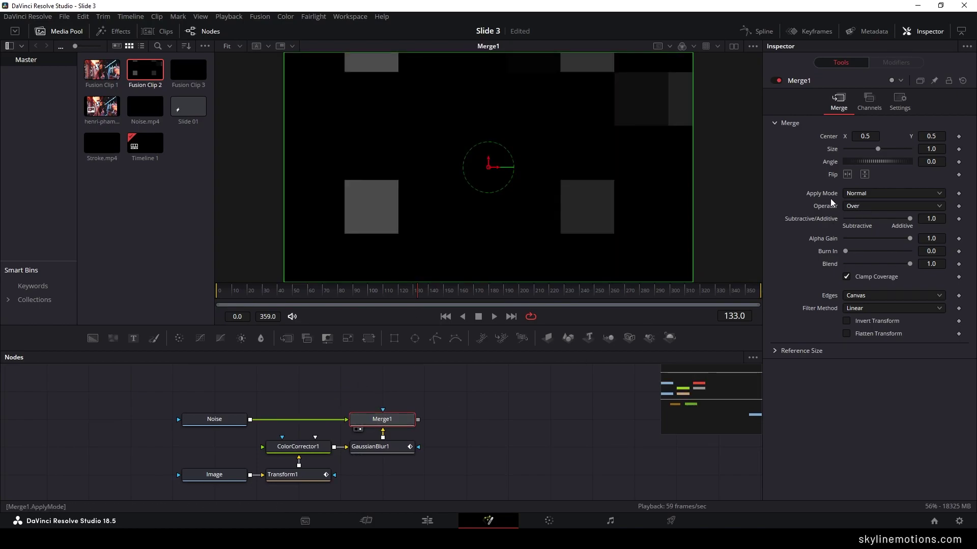
Set Merge1's Apply Mode to Linear Dodge and its Blend to 0.5, scrub through the result, and save the project.
left_click(863, 194)
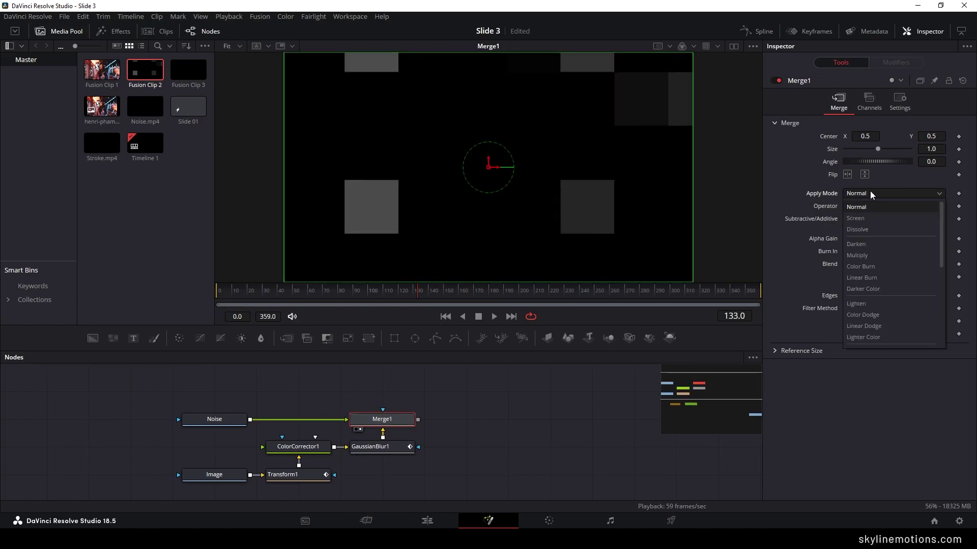
left_click(879, 328)
left_click_drag(910, 219, 876, 224)
left_click(935, 219)
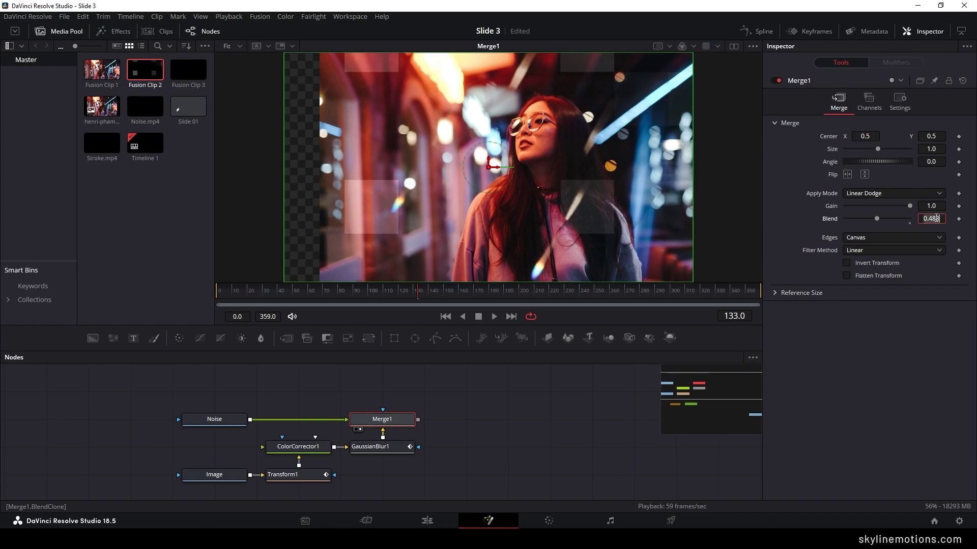
type("0.5")
key("Tab")
left_click_drag(431, 293, 479, 293)
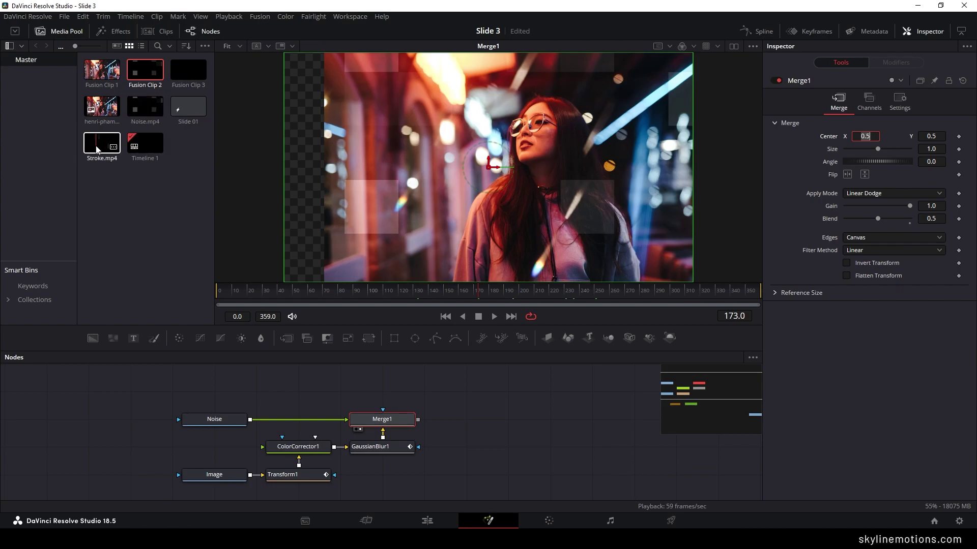
key("ctrl+s")
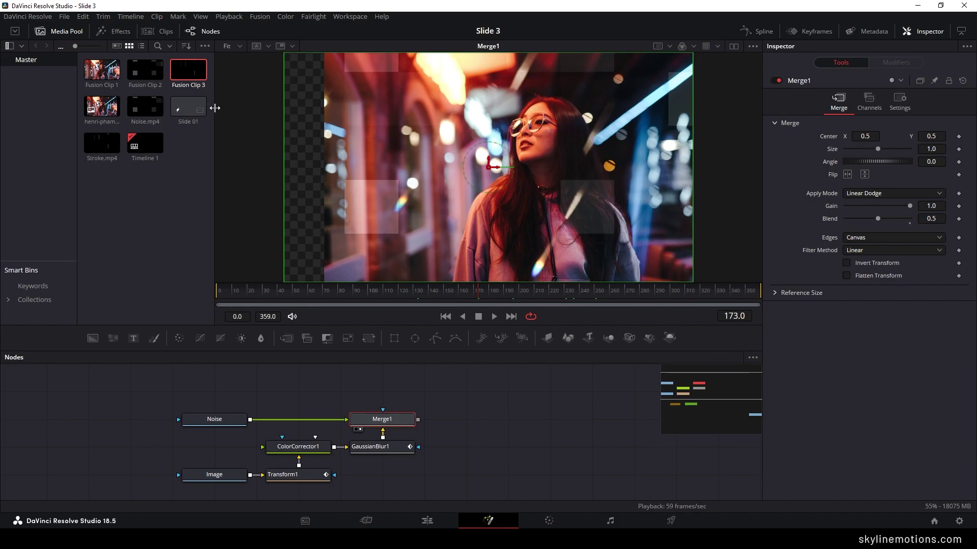
Add Fusion Clip 3 from the media pool above the Noise node and rename its node Stroke.
left_click_drag(188, 73, 202, 400)
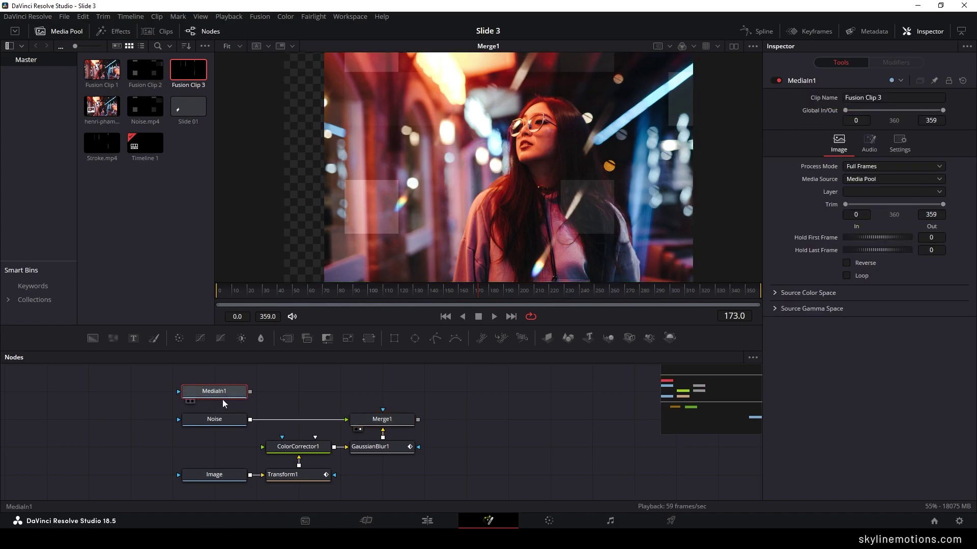
key("F2")
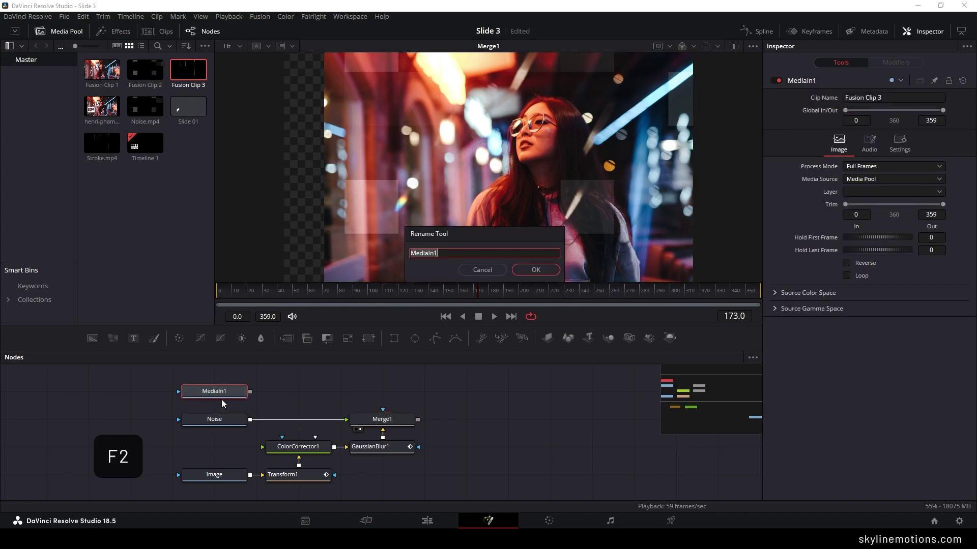
key("BackSpace")
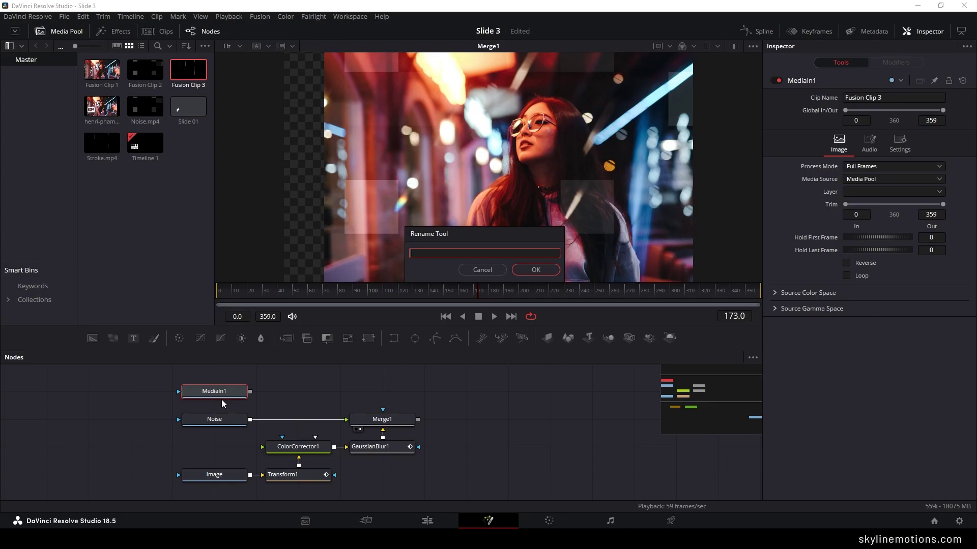
type("Stroke")
left_click(526, 269)
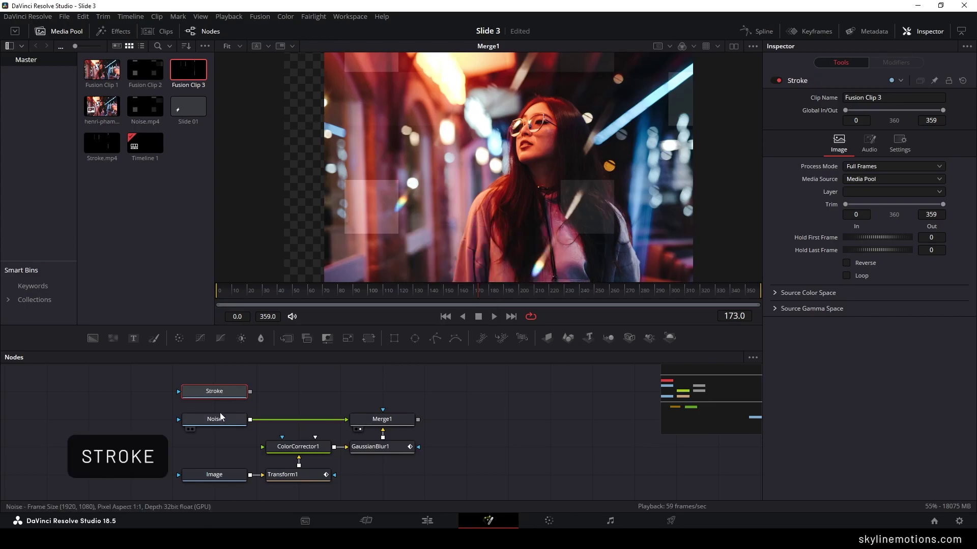
Merge the Stroke node over Merge1's output and view Merge2 at frame 257.
mouse_move(250, 391)
left_mouse_down()
mouse_move(436, 392)
mouse_move(419, 419)
mouse_move(408, 403)
left_mouse_up()
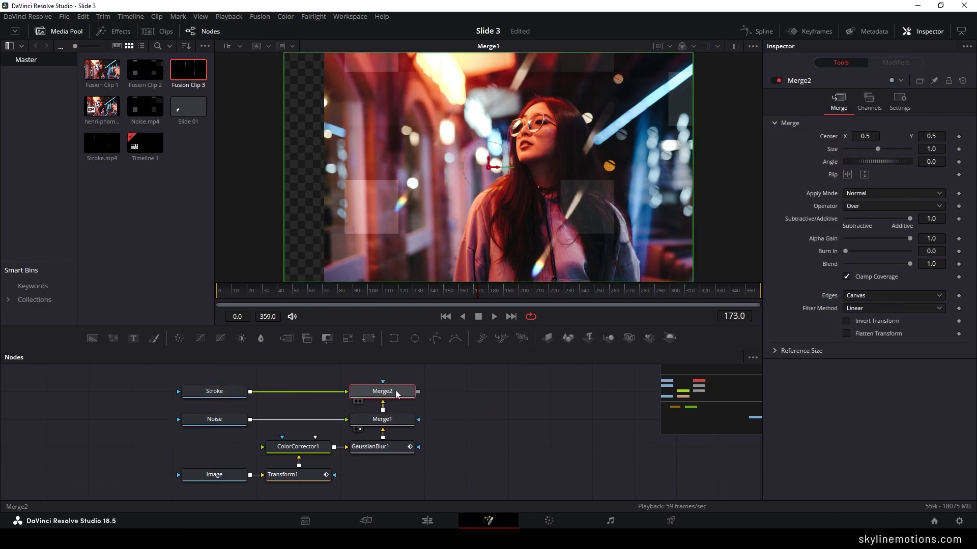
key("1")
left_click(607, 298)
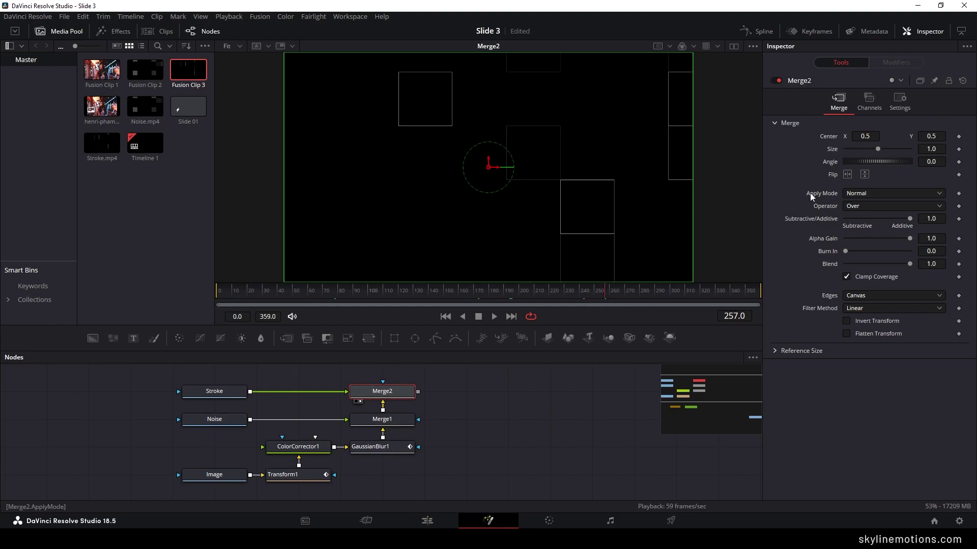
Set Merge2's Apply Mode to Screen and its Blend to 0.5, and scrub through the result.
left_click(863, 193)
left_click(859, 218)
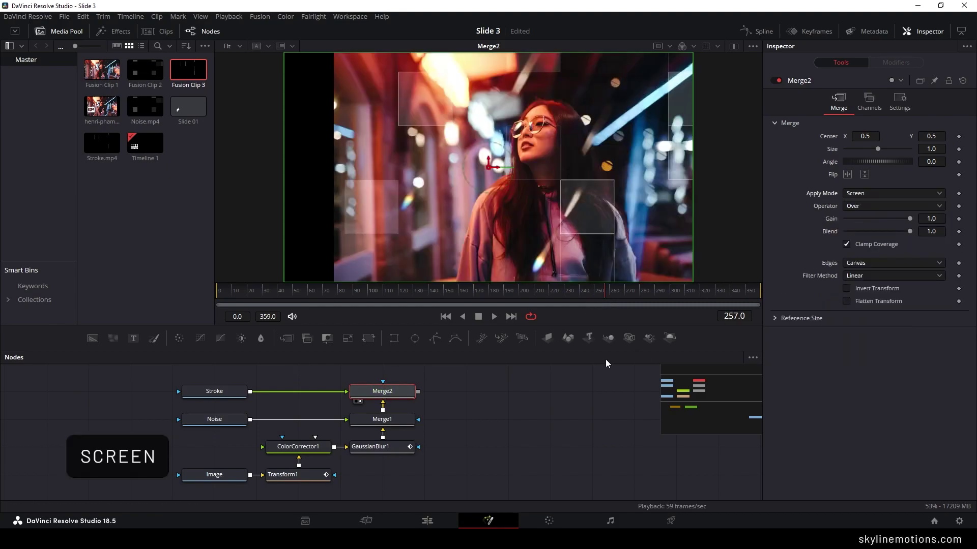
left_click_drag(481, 398, 488, 426)
left_click_drag(465, 295, 566, 300)
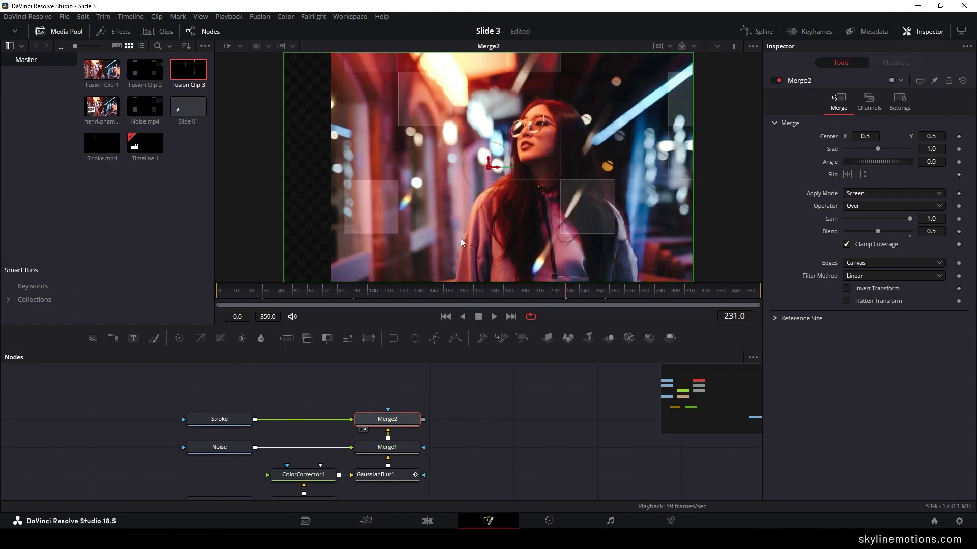
Hide the media pool, add a Background node above Merge2, and rename it Matte.
left_click(66, 35)
left_click_drag(328, 410, 339, 391)
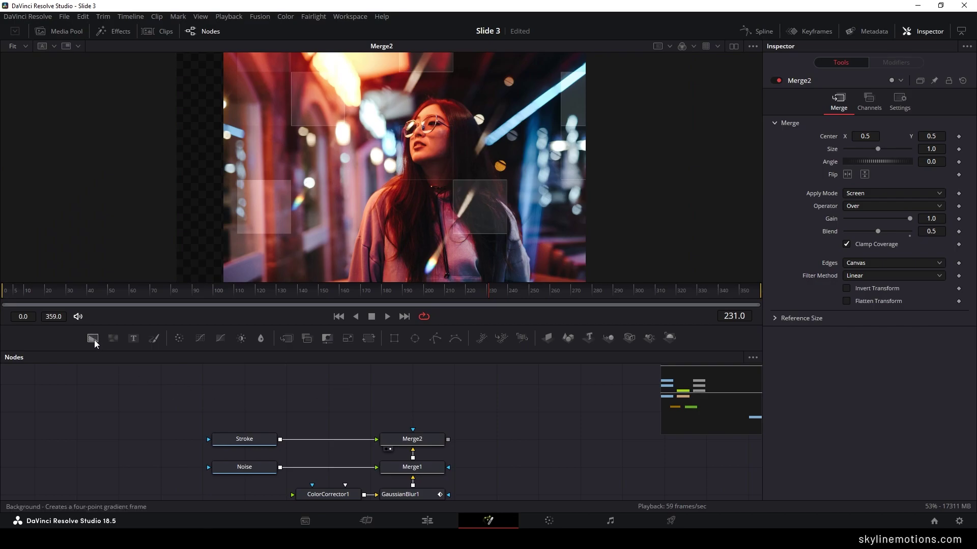
left_click_drag(95, 344, 315, 413)
key("F2")
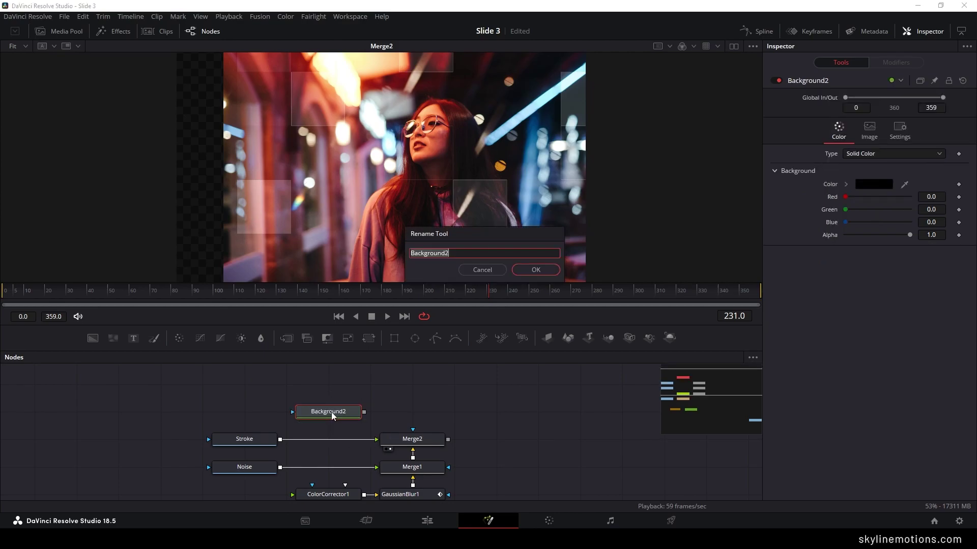
key("BackSpace")
key("Return")
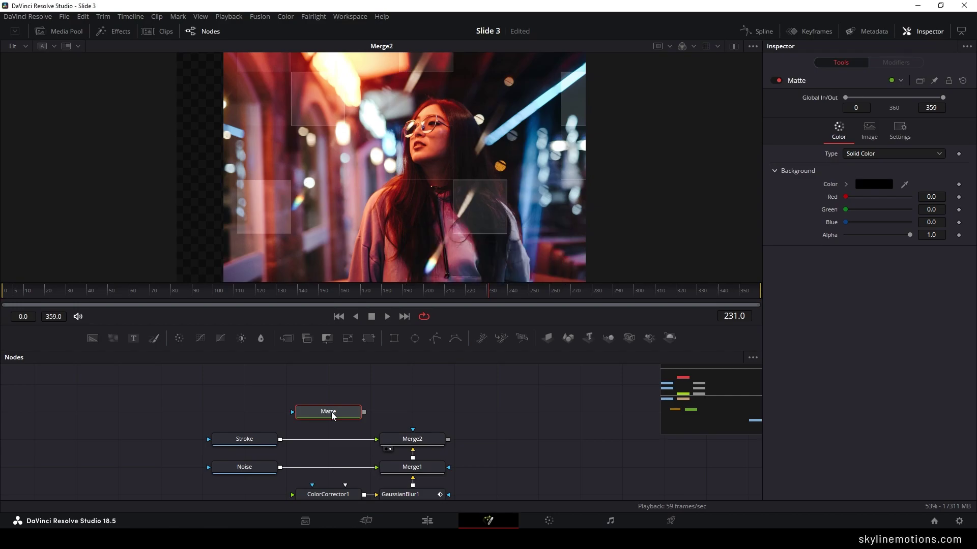
Add a Polygon mask to the Matte node and remove its default shape animation.
left_click_drag(436, 336, 326, 412)
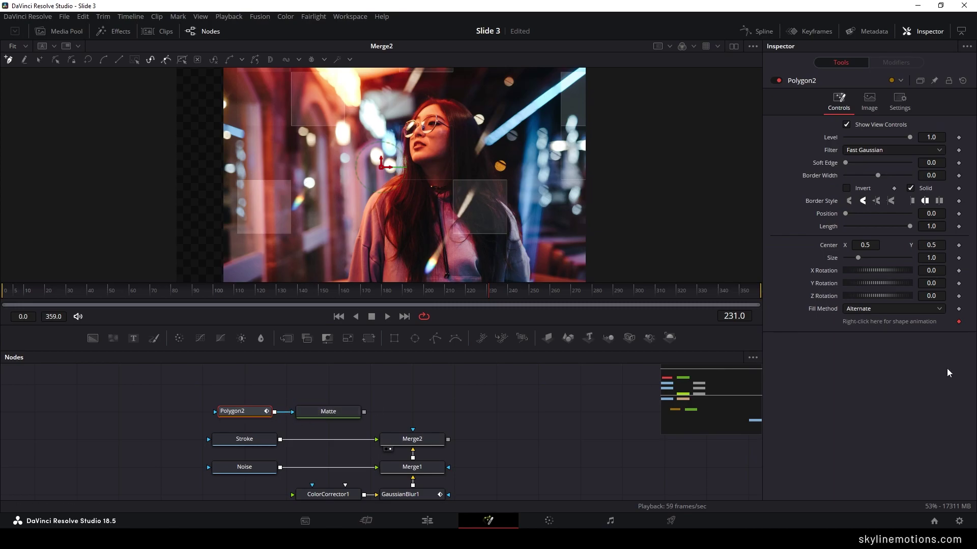
right_click(864, 321)
left_click(890, 440)
Draw a closed polygon with a staircase edge along the grid squares, descending diagonally and enclosing the upper-right part of the photo.
scroll(316, 206, "up", 3)
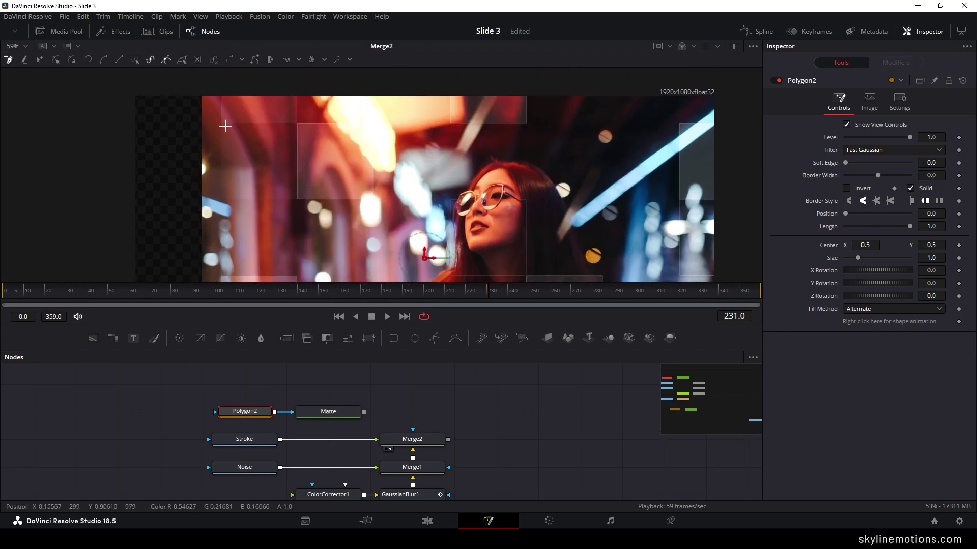
key("shift")
left_click(220, 83)
left_click(221, 123)
left_click(297, 123)
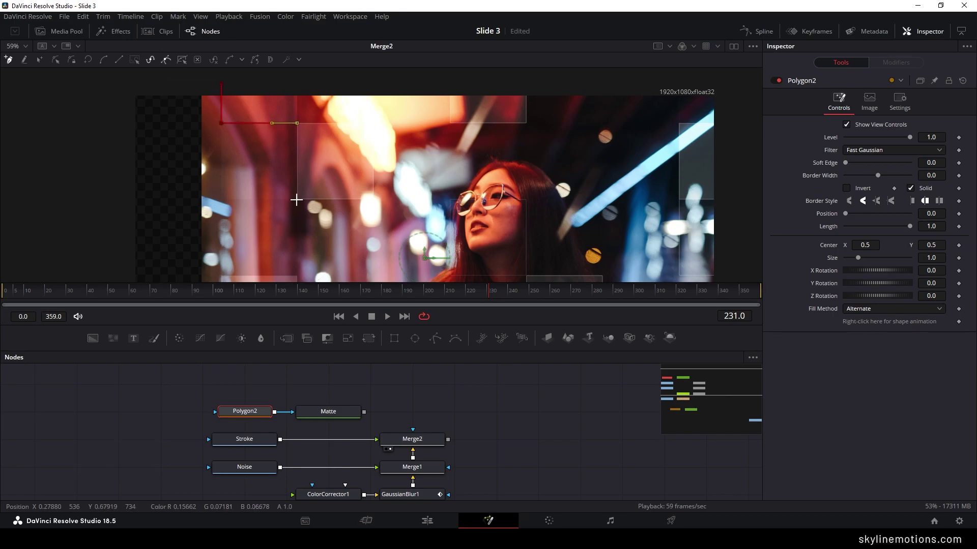
scroll(371, 207, "down", 5)
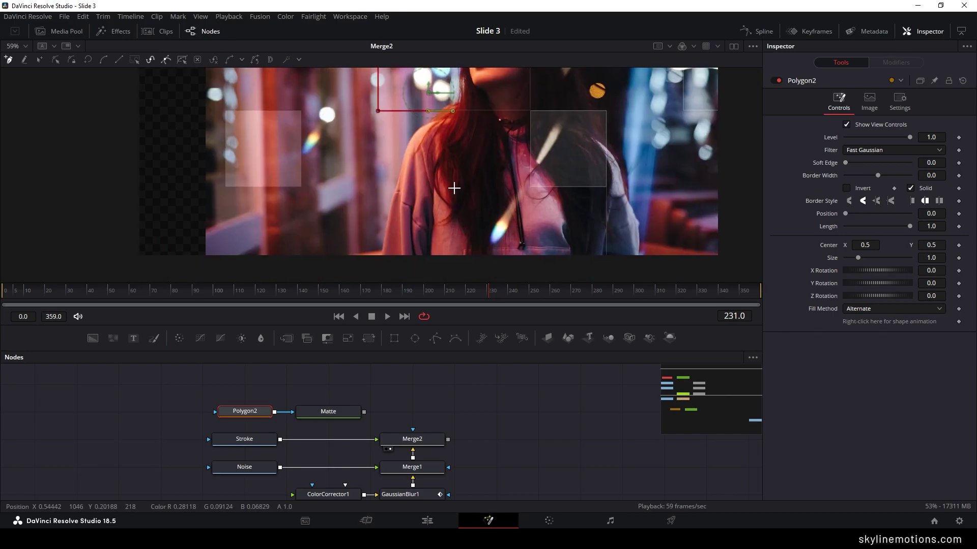
scroll(595, 211, "up", 3)
scroll(722, 183, "up", 3)
left_click(713, 137)
left_click(204, 133)
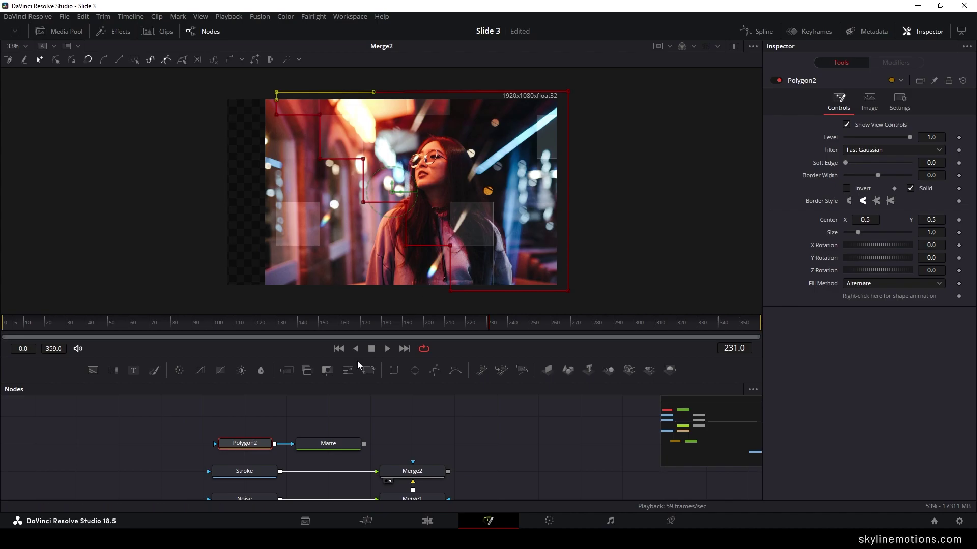
Animate the Polygon2 shape with its first keyframe at frame 180.
left_click_drag(310, 335, 382, 333)
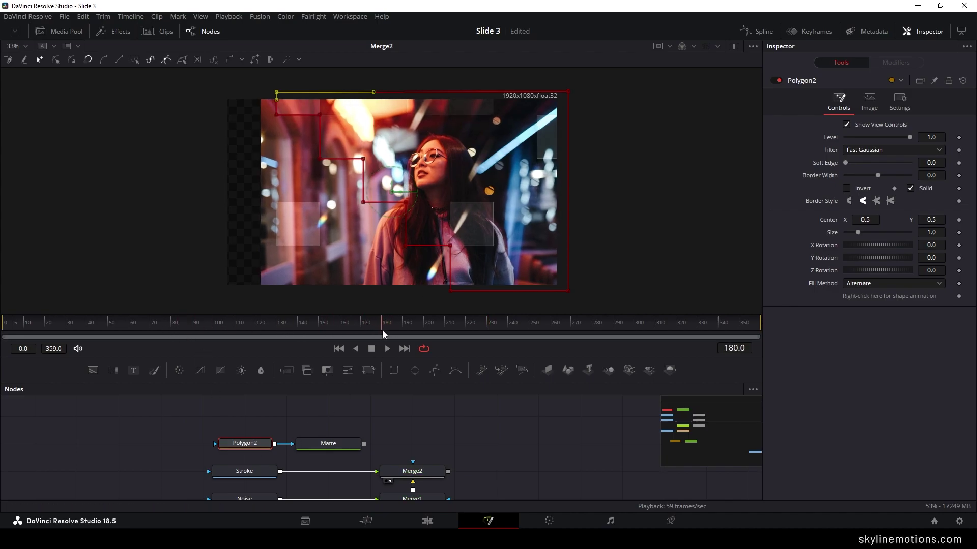
right_click(849, 297)
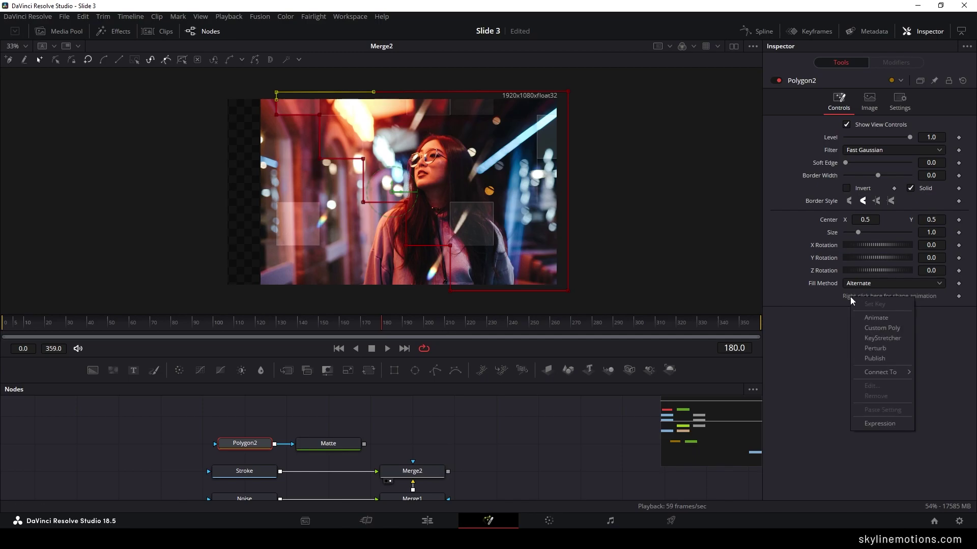
left_click(880, 319)
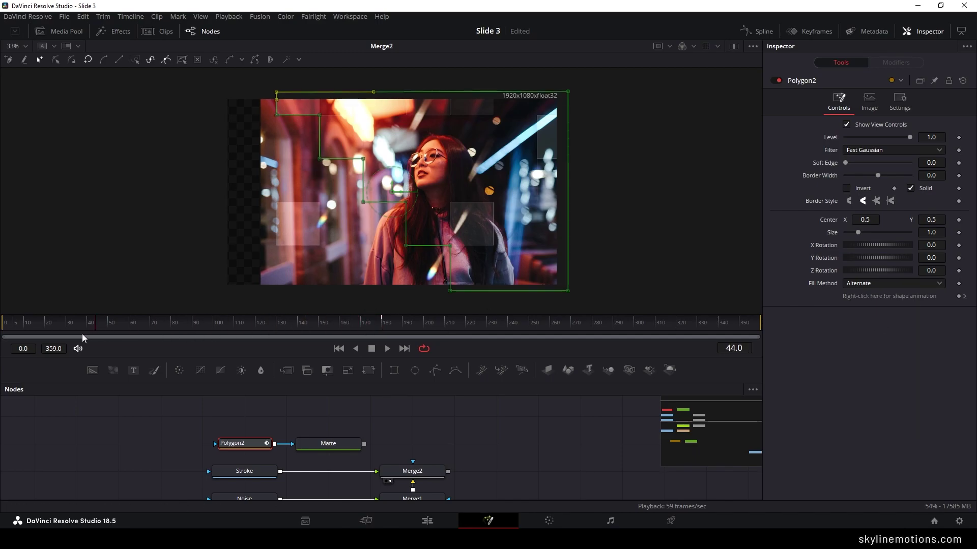
At frame 0, move the Polygon2 points to collapse the stepped shape just outside the frame's left edge, and play back the animation.
left_click_drag(87, 337, 2, 346)
left_click_drag(254, 77, 392, 241)
left_click_drag(241, 288, 344, 290)
left_click_drag(305, 245, 356, 245)
left_click_drag(312, 203, 356, 200)
left_click_drag(312, 157, 349, 119)
key("space")
left_click(2, 333)
key("space")
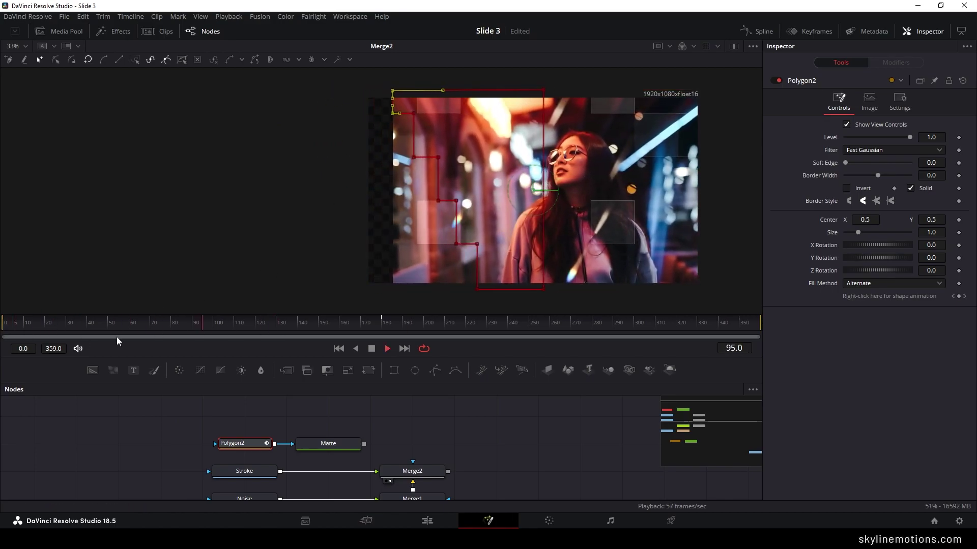
key("space")
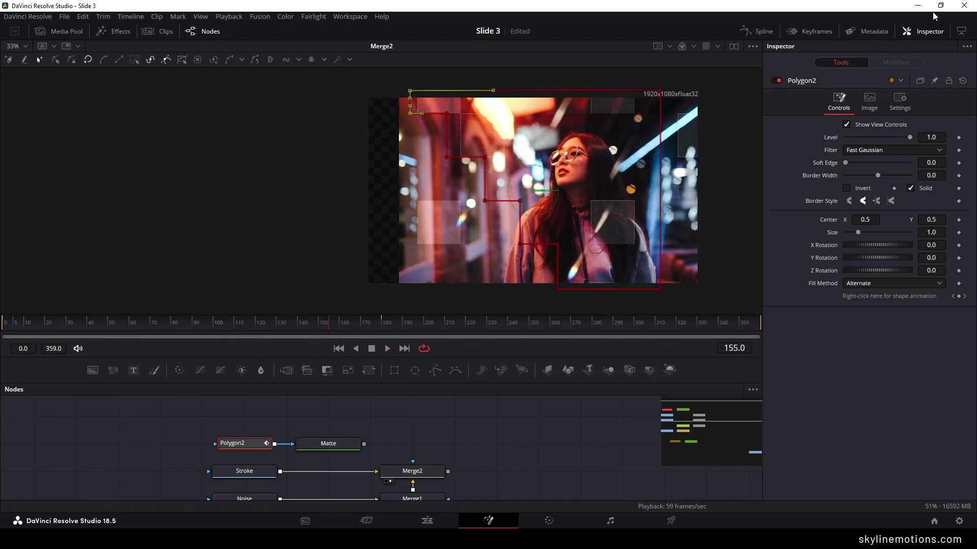
Open the spline editor, enlarge it, and display only the Polygon2 curve fitted to the graph.
left_click(756, 31)
key("F5")
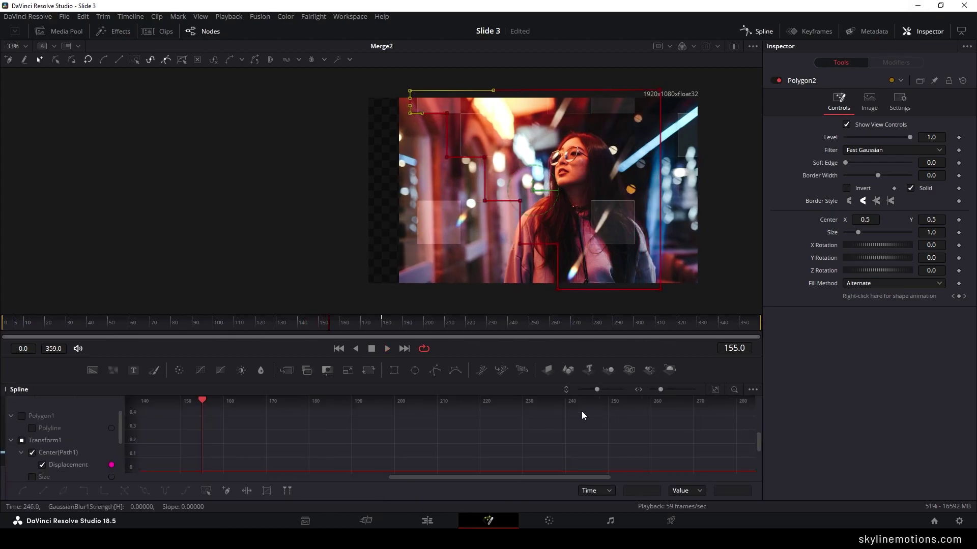
left_click_drag(497, 359, 513, 244)
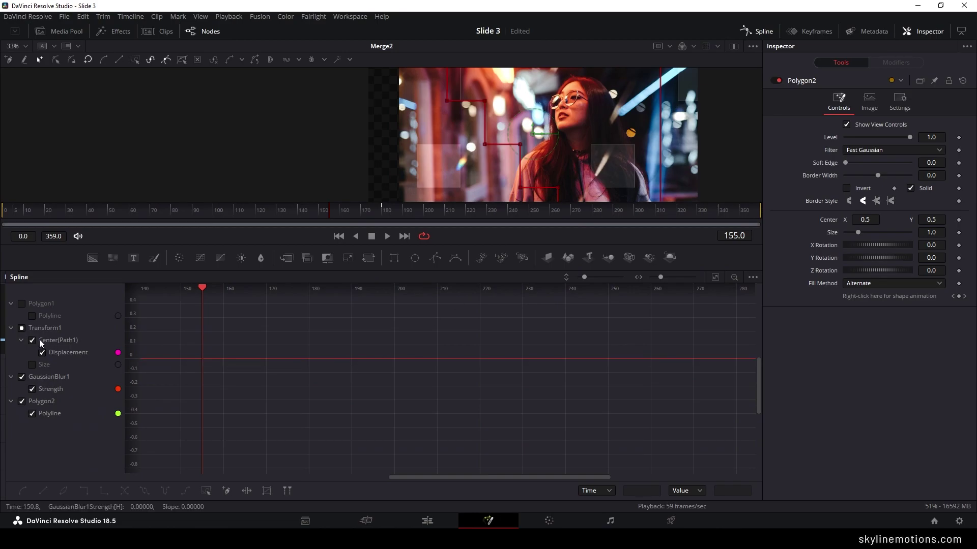
left_click(21, 328)
left_click(21, 377)
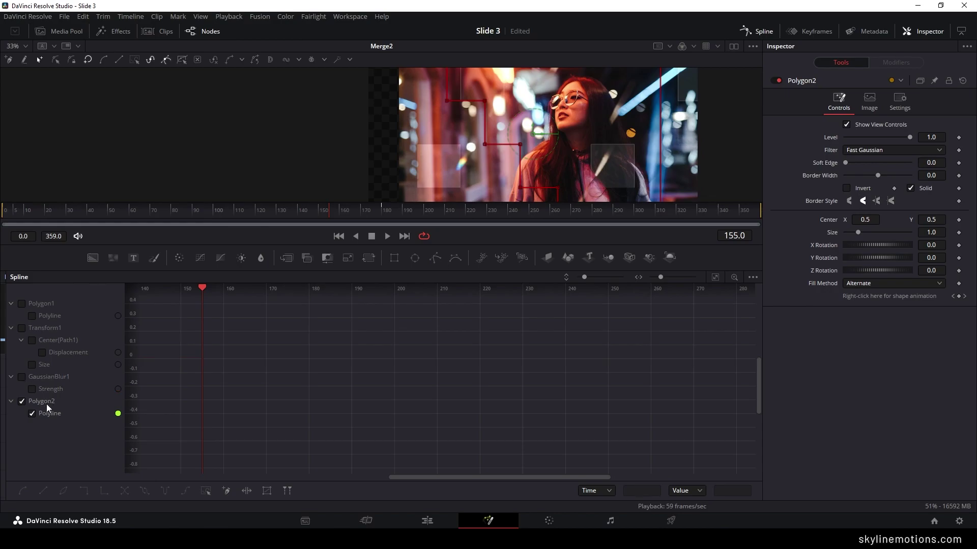
left_click(716, 281)
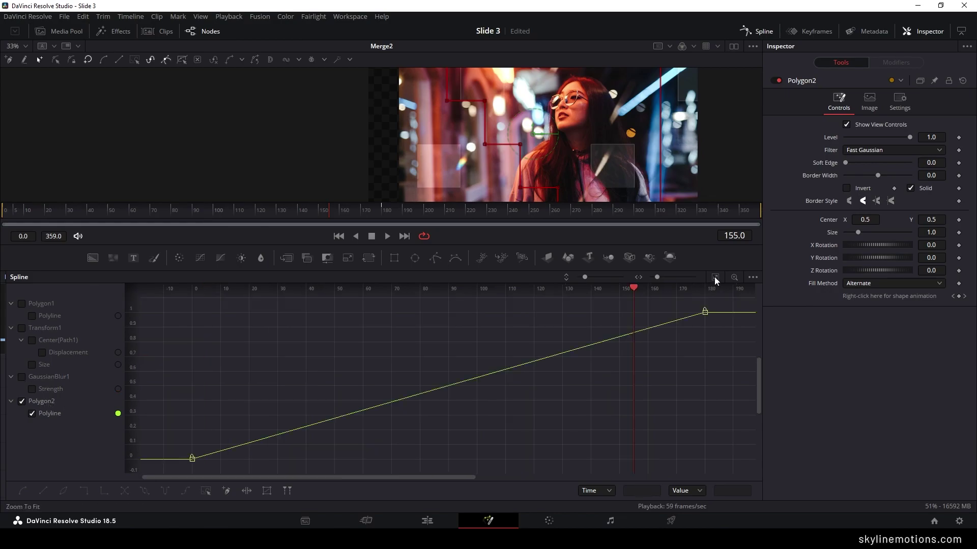
Smooth both Polygon2 keyframes, extend the last keyframe's ease handle back to frame 0, and close the spline editor.
left_click_drag(731, 306, 190, 464)
key("s")
left_click_drag(534, 312, 190, 316)
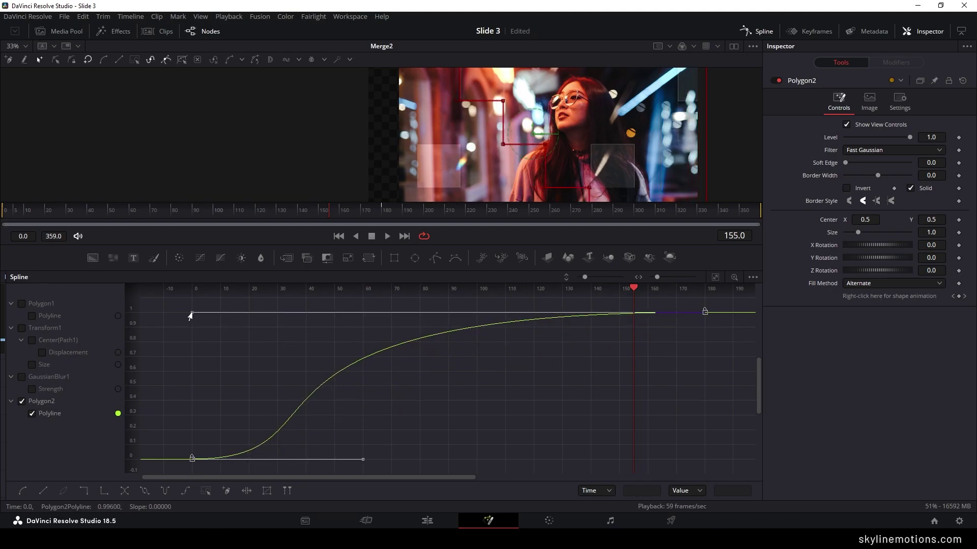
left_click(763, 32)
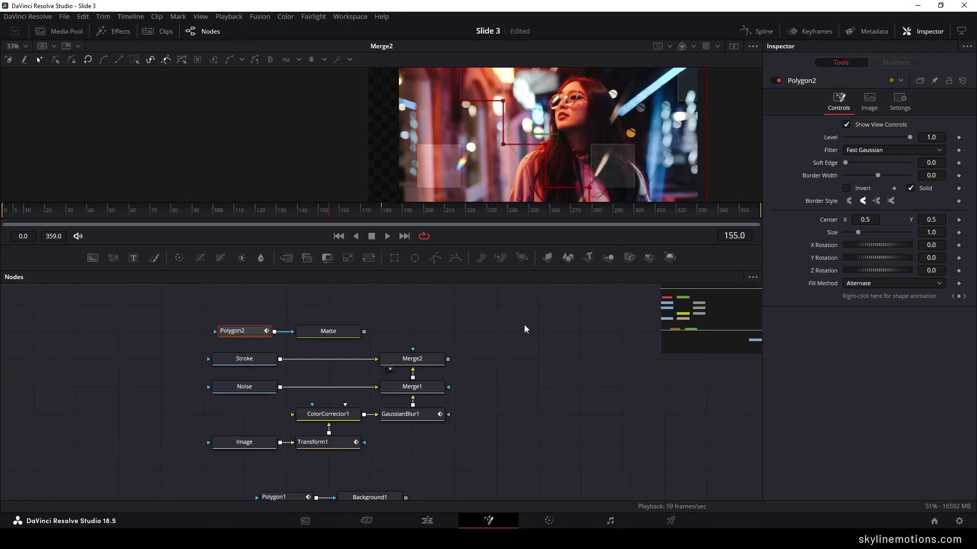
Enlarge the viewer, fit the image in it, and play back the eased polygon animation from frame 0.
left_click_drag(398, 244, 398, 337)
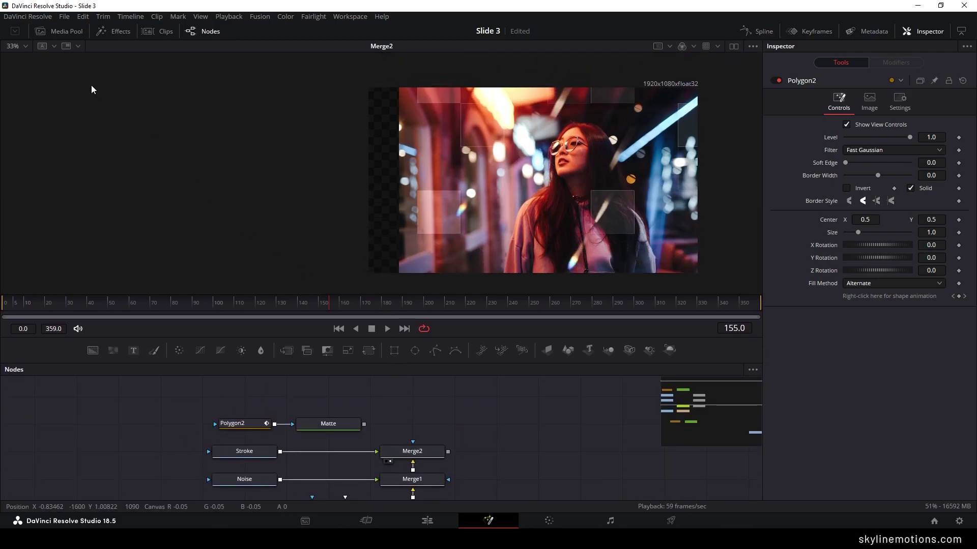
left_click(23, 46)
left_click(27, 59)
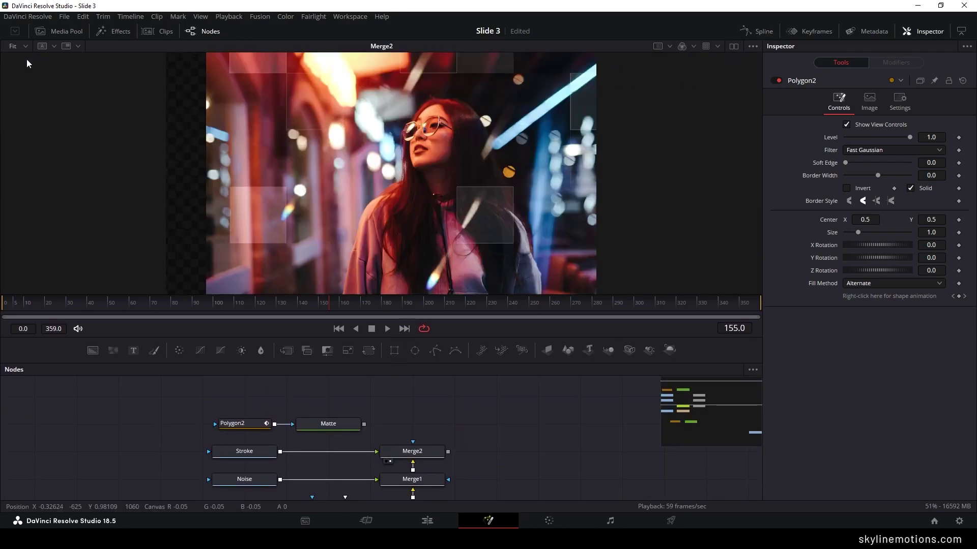
left_click(339, 329)
key("space")
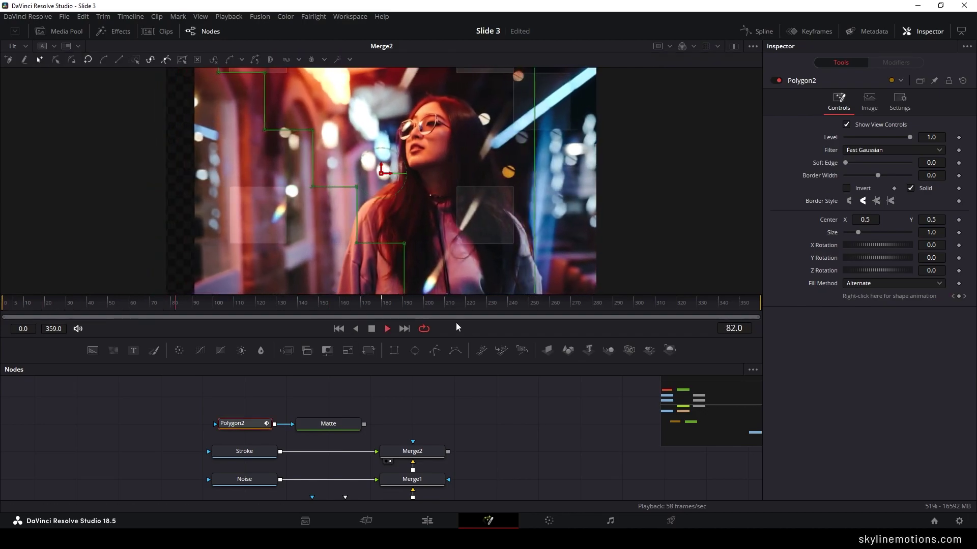
key("space")
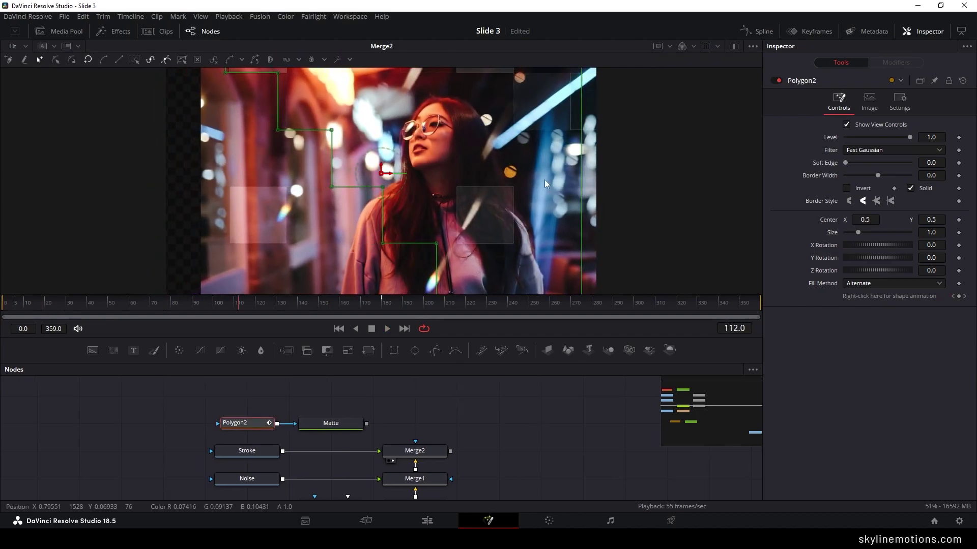
Add a Merge node with Matte as its background and Merge2 as its foreground, place it above Merge2, and view it.
left_click_drag(331, 423, 387, 204)
left_click(407, 407)
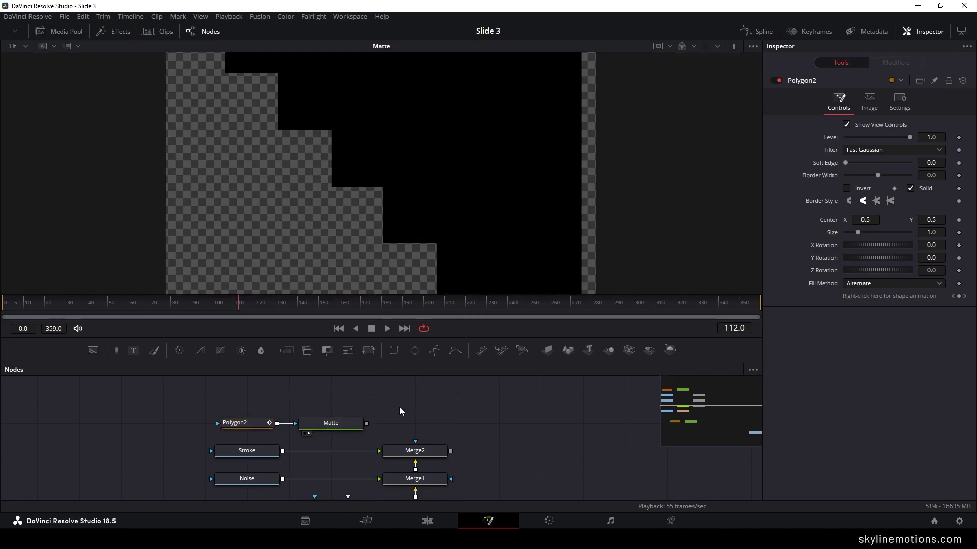
left_click_drag(287, 350, 498, 402)
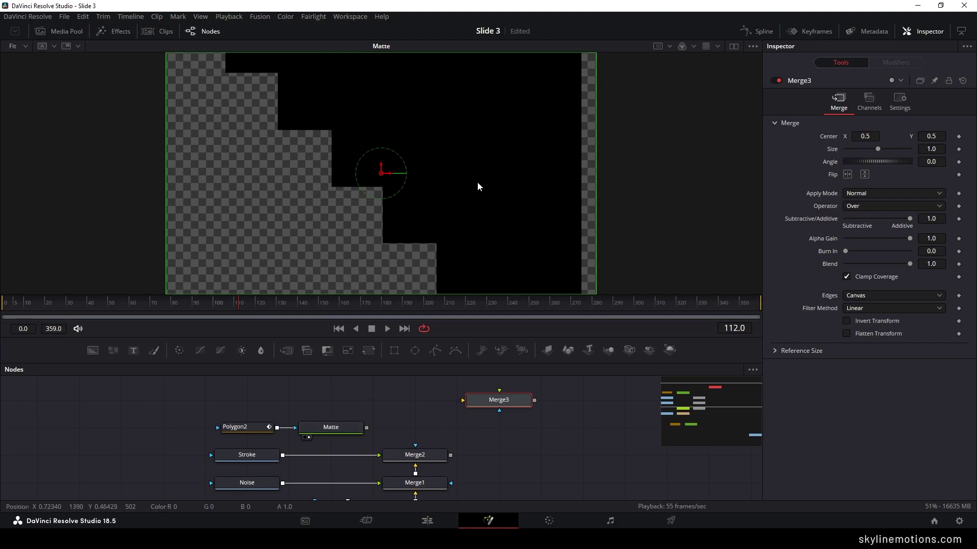
left_click_drag(464, 403, 338, 426)
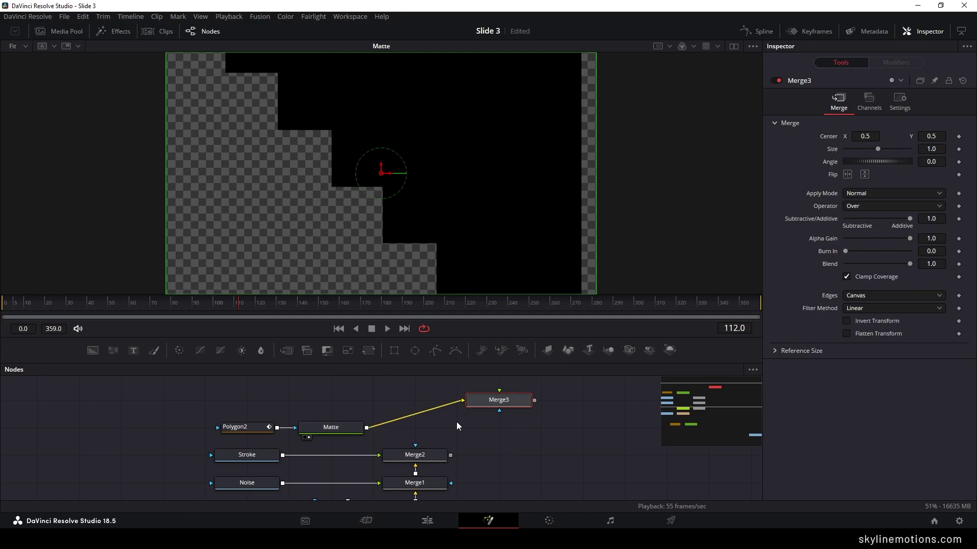
left_click_drag(431, 454, 421, 221)
left_click_drag(499, 393, 446, 455)
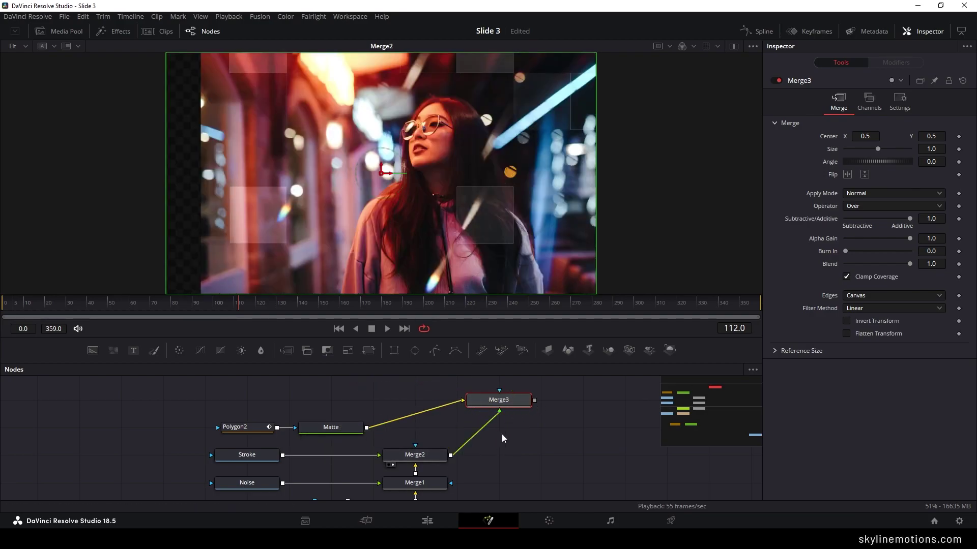
left_click_drag(504, 404, 421, 432)
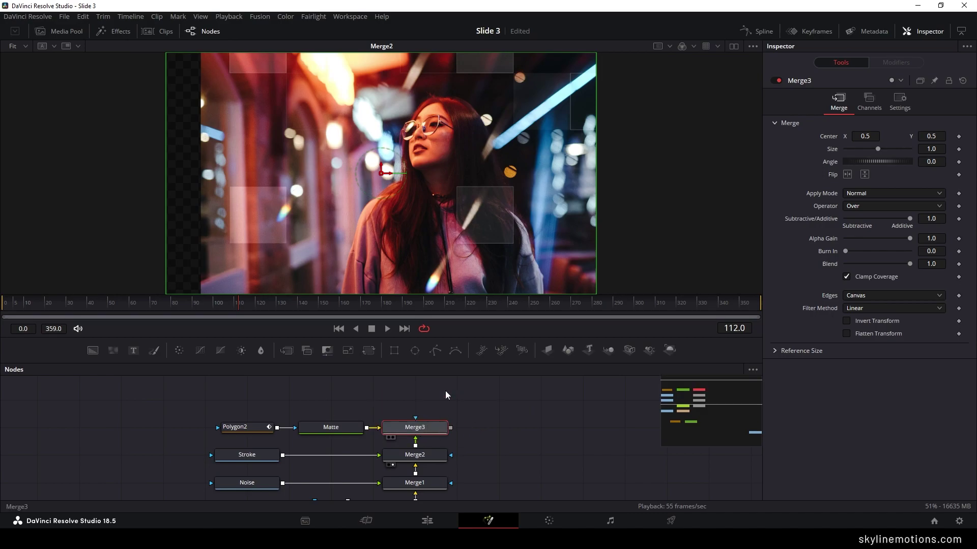
key("1")
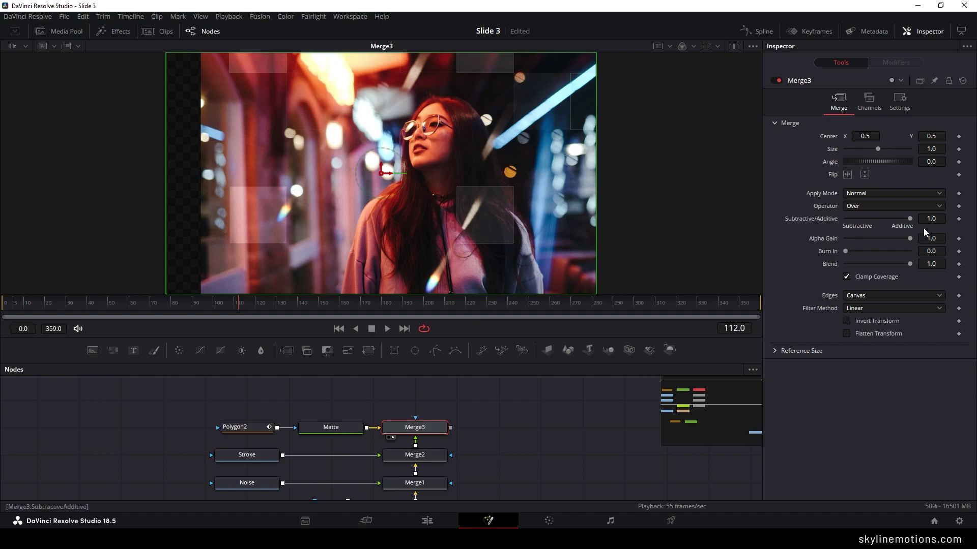
Set the Merge3 operator to In and scrub through the animation from the start.
left_click(871, 207)
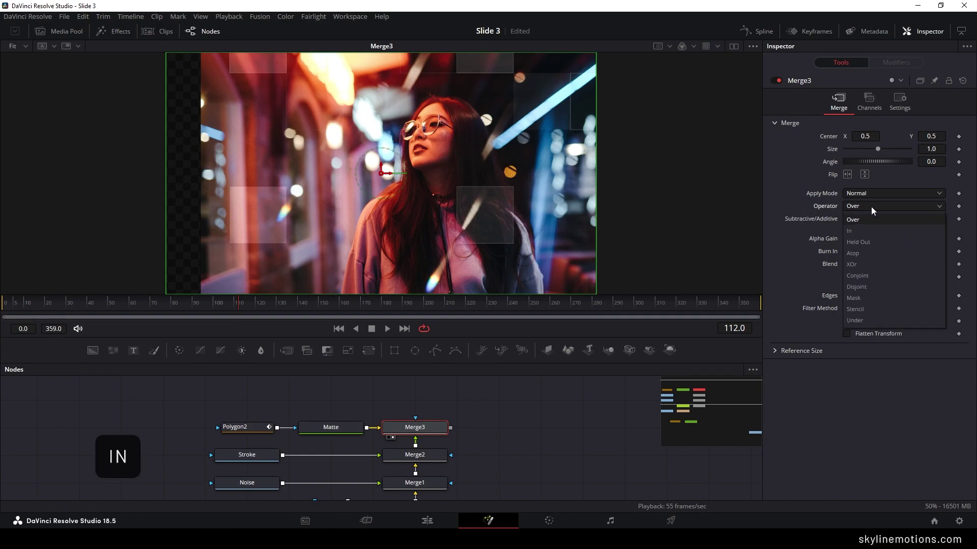
left_click(852, 232)
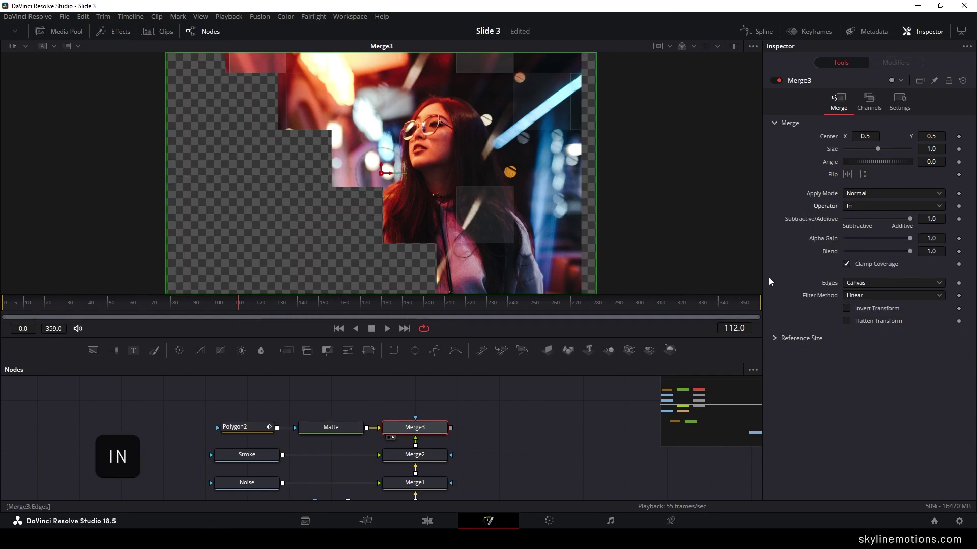
left_click(338, 329)
left_click_drag(56, 301, 442, 229)
Move Polygon1 and Background1 beside the photo nodes, merge Merge3 over Background1, and view the combined result.
scroll(501, 305, "down", 3)
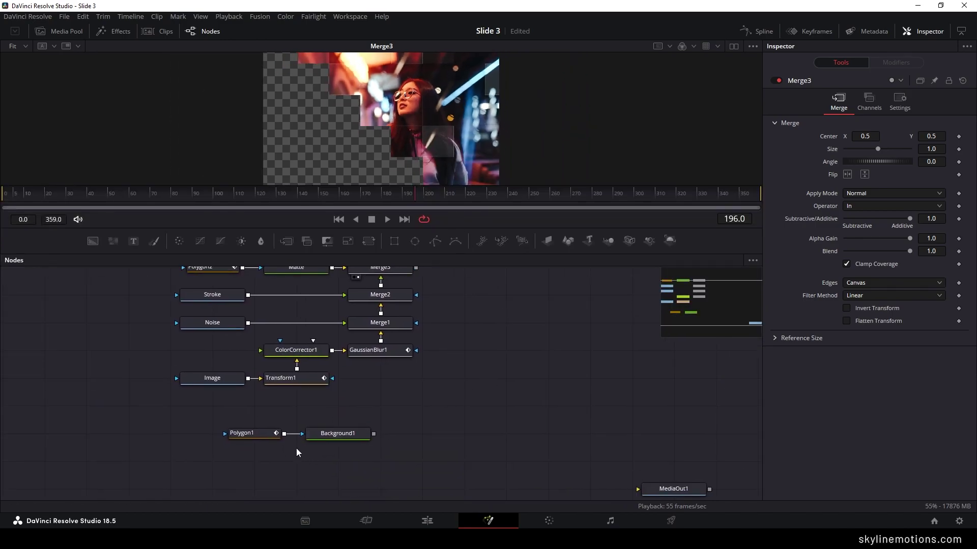
left_click_drag(224, 460, 561, 323)
scroll(564, 279, "up", 3)
left_click(448, 366)
left_click_drag(370, 366, 538, 422)
left_click_drag(599, 425, 560, 104)
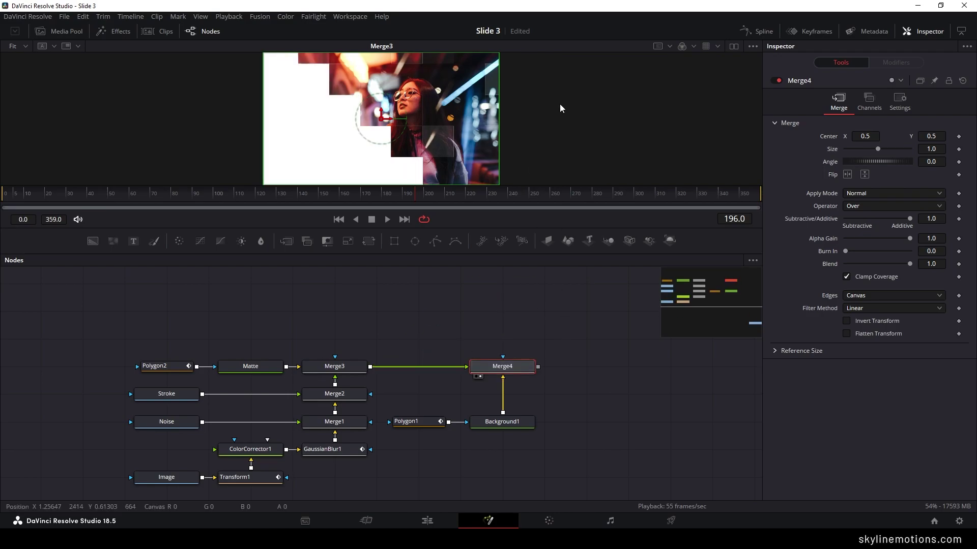
left_click(490, 310)
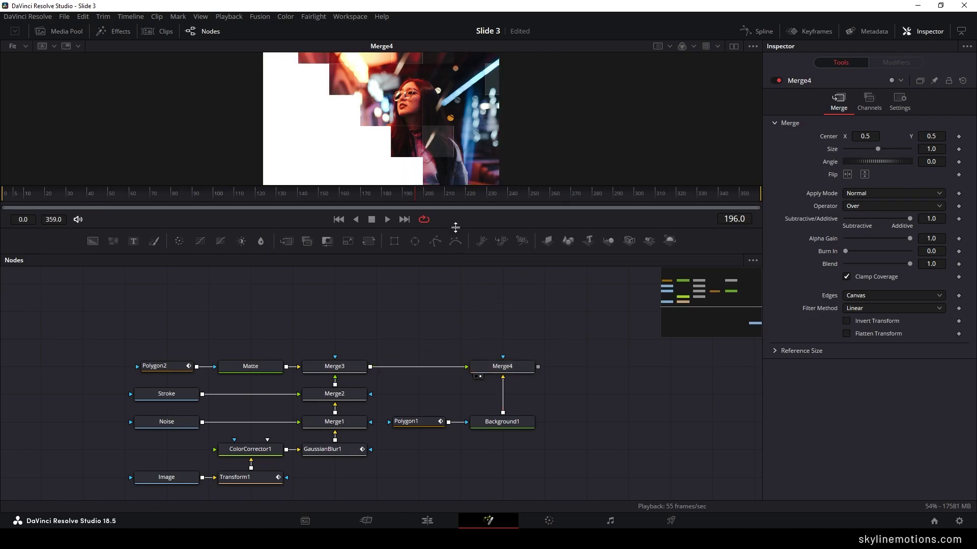
Add a text node reading "01", merge it over Merge4, and view the new merge.
left_click_drag(454, 229, 453, 308)
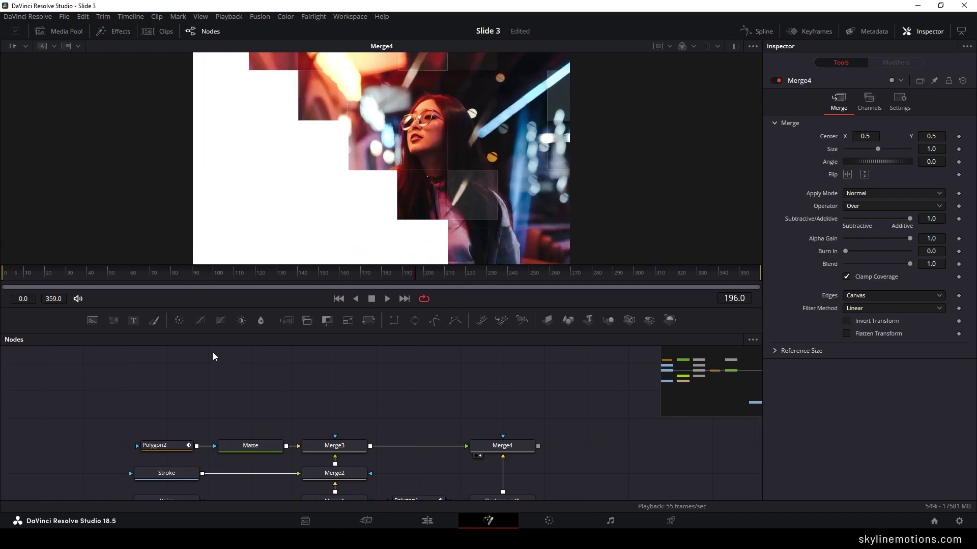
left_click_drag(133, 326, 510, 395)
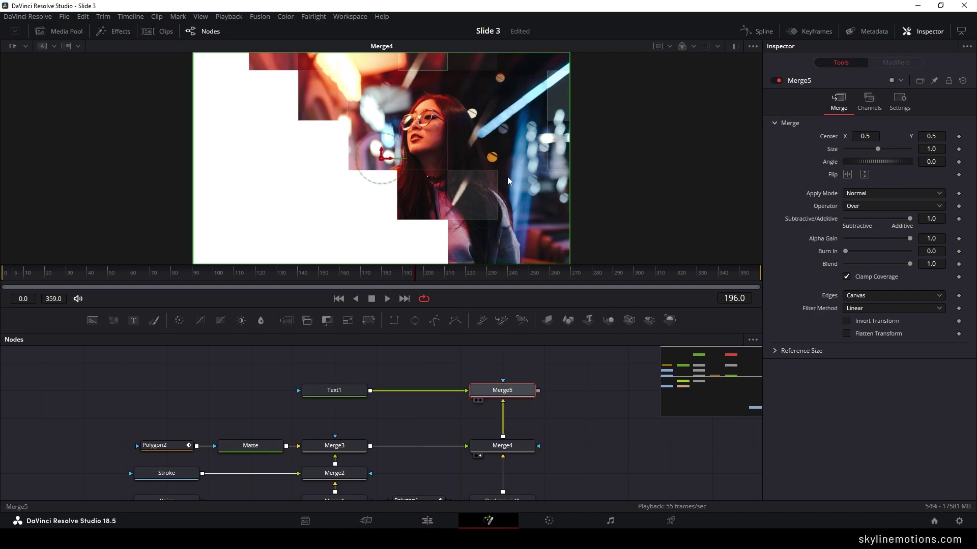
key("1")
left_click(334, 390)
left_click(808, 199)
type("01")
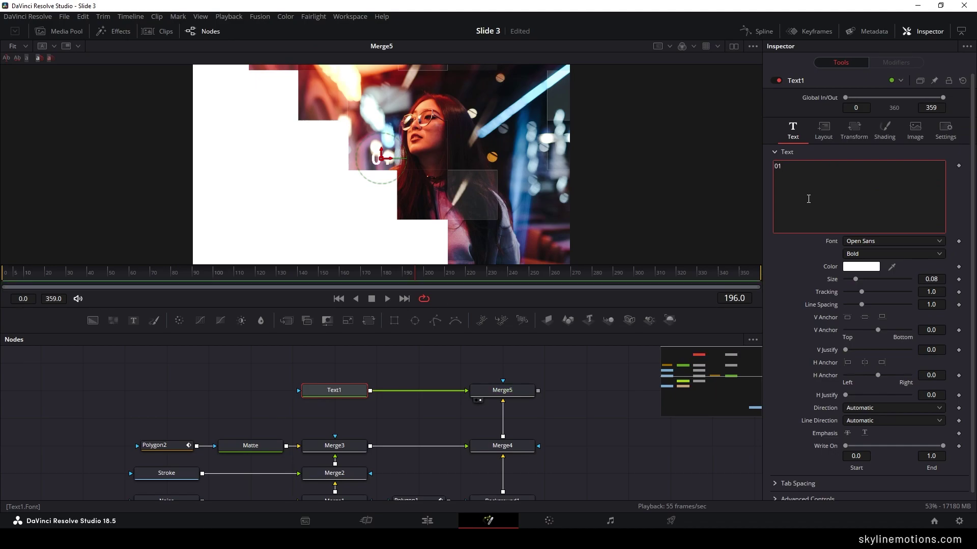
Set the "01" text's font to Bebas Neue Pro in the Middle style with a size of 0.14.
left_click(872, 240)
scroll(875, 315, "up", 15)
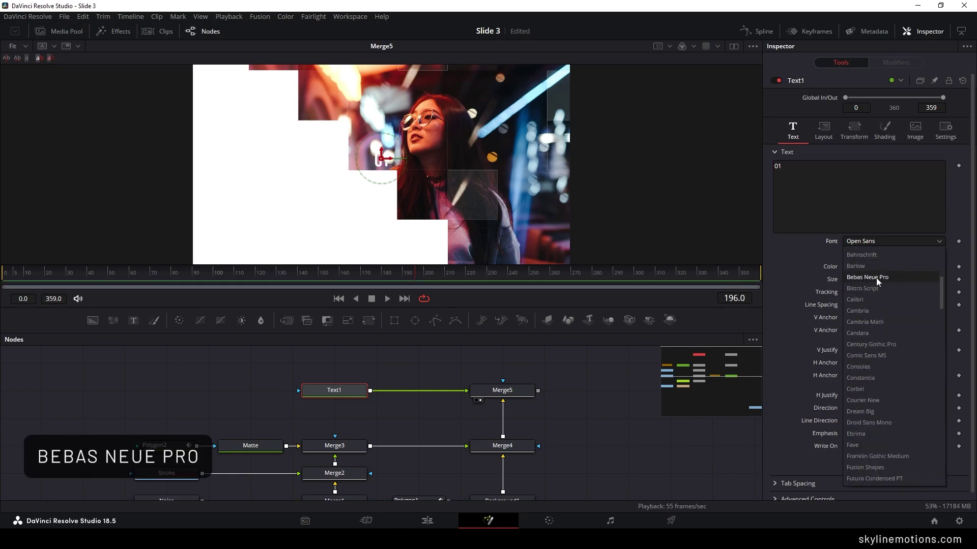
left_click(897, 276)
left_click(871, 254)
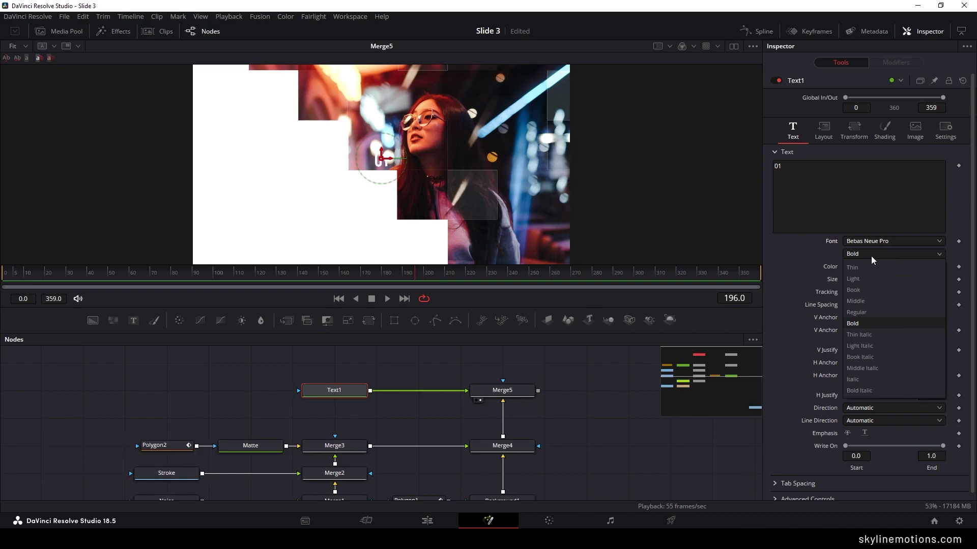
left_click(862, 301)
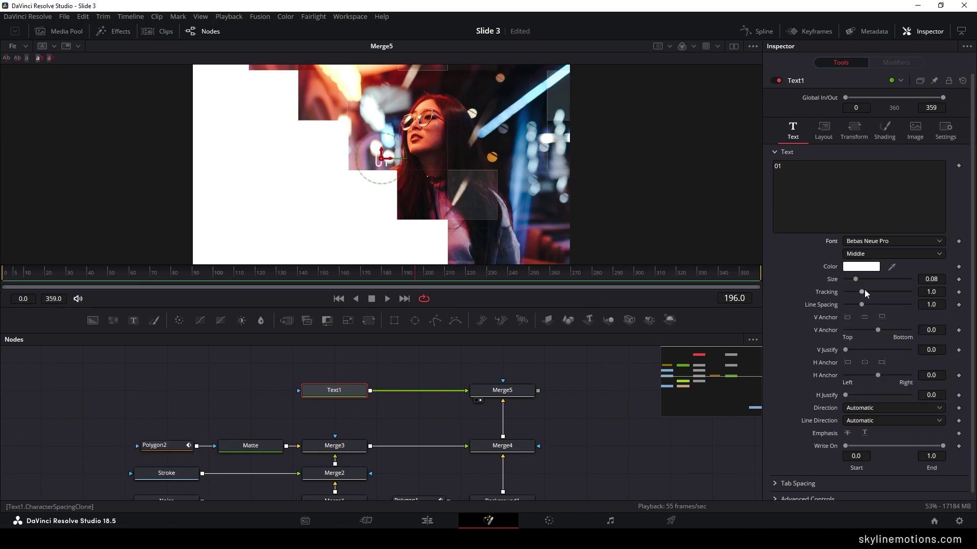
left_click_drag(855, 282, 864, 285)
left_click(922, 279)
type("0.14")
key("Return")
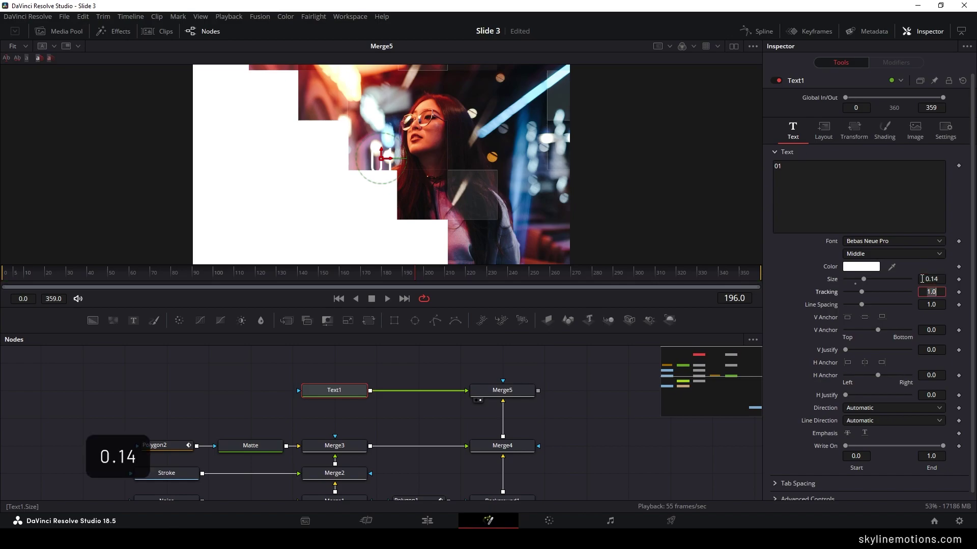
Move the "01" text into the second stair square of the photo's stepped edge and check its placement.
left_click_drag(384, 158, 322, 95)
scroll(322, 96, "up", 3)
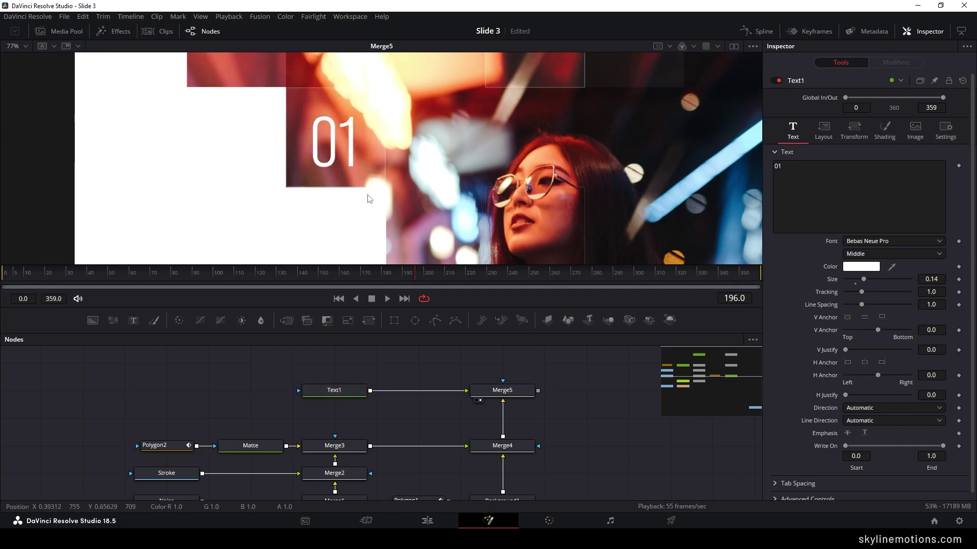
left_click(366, 157)
key("ctrl+f")
Animate the Text1 shading opacity with a first keyframe of 1.0 at frame 180.
left_click_drag(405, 273, 388, 274)
left_click_drag(302, 276, 382, 282)
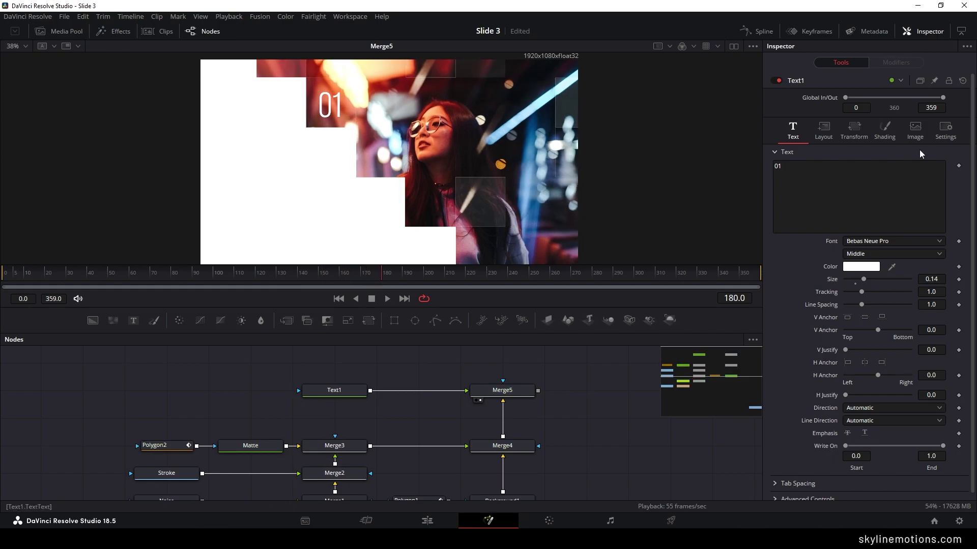
left_click(882, 134)
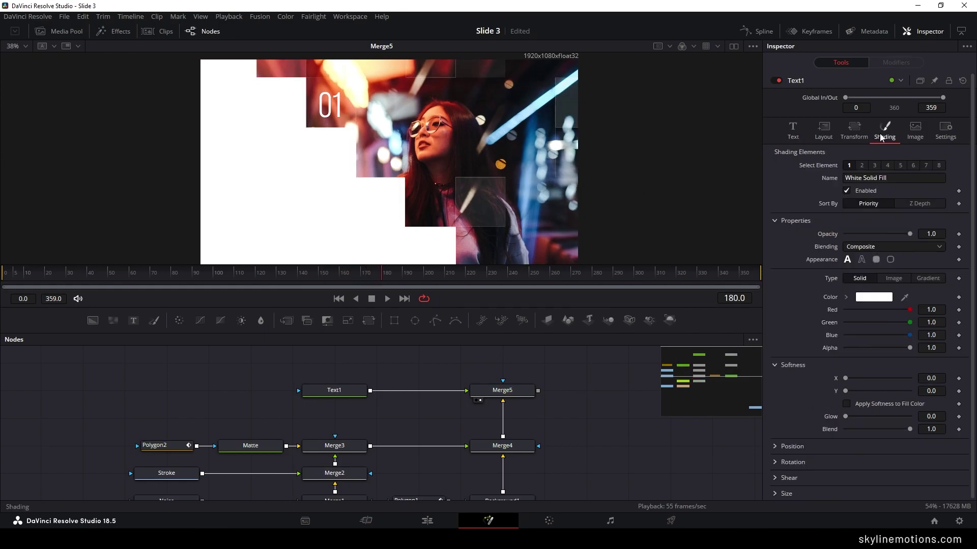
right_click(828, 234)
left_click(848, 242)
Set the Text1 opacity to 0 at about frame 60 and scrub through the fade-in.
left_click_drag(186, 285, 132, 285)
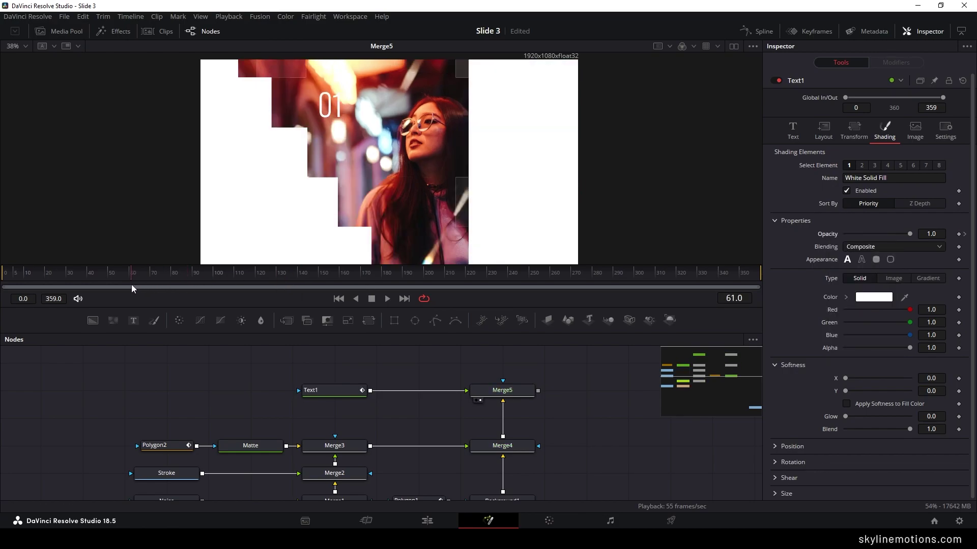
left_click_drag(908, 233, 845, 234)
left_click_drag(127, 272, 338, 272)
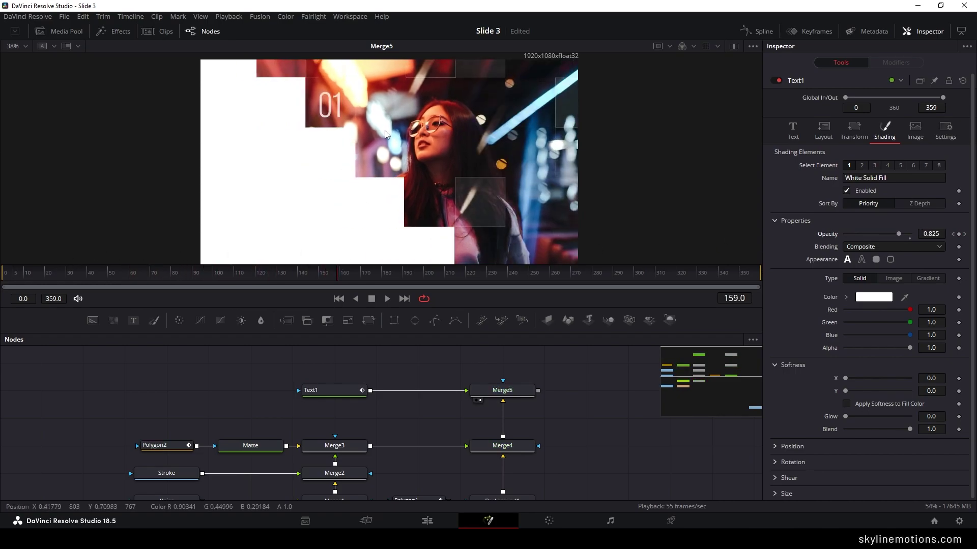
scroll(385, 366, "up", 2)
scroll(385, 366, "right", 1)
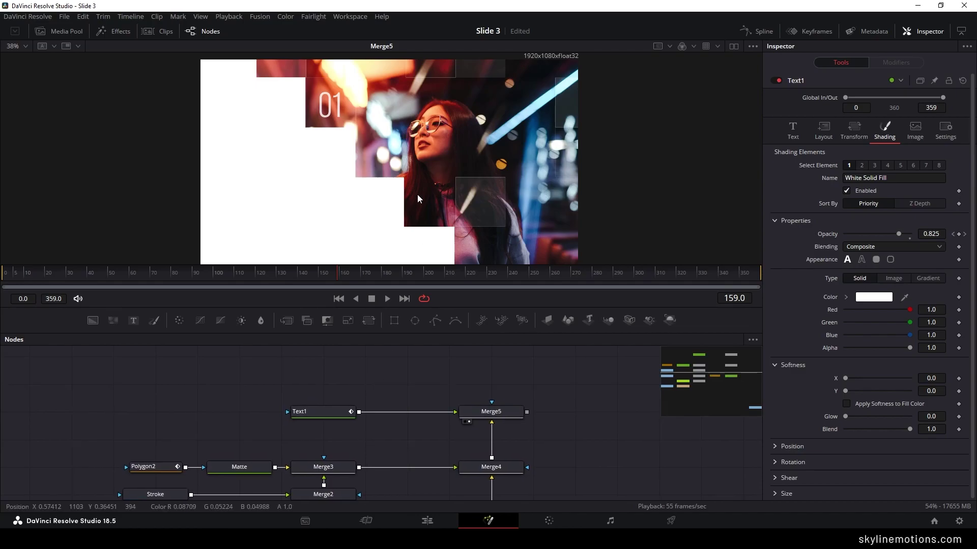
scroll(417, 194, "down", 1)
scroll(417, 193, "right", 1)
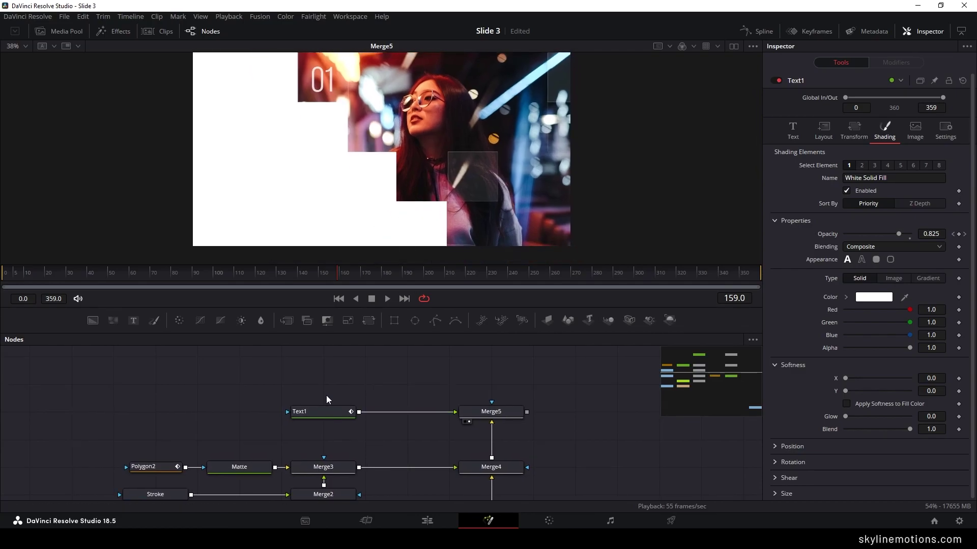
Duplicate the Text1 node and merge the copy over Merge5.
key("ctrl+c")
left_click(321, 411)
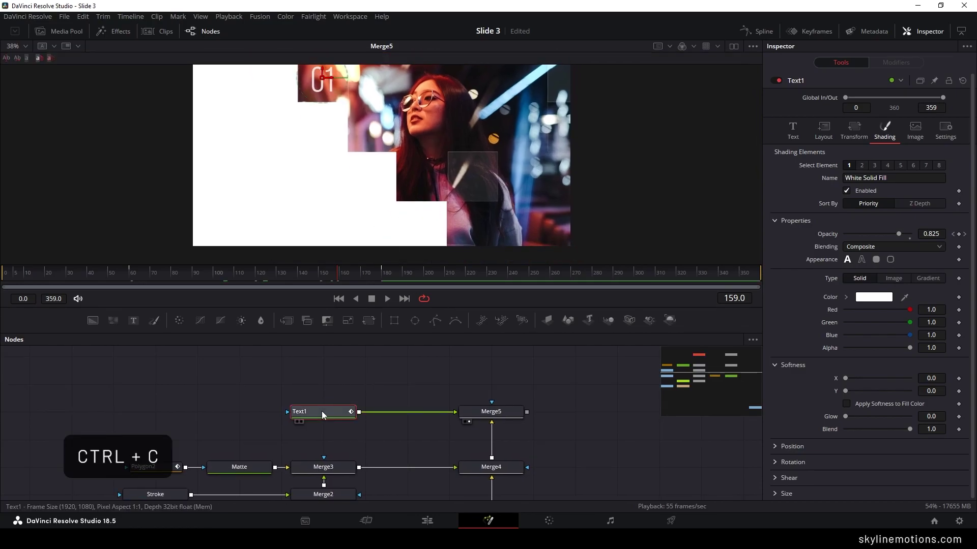
key("ctrl+v")
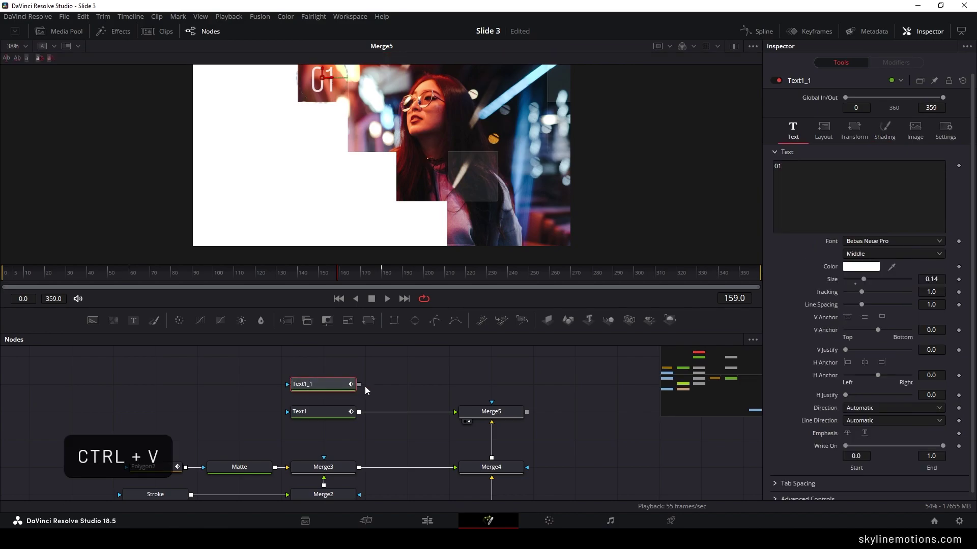
left_click_drag(360, 385, 492, 395)
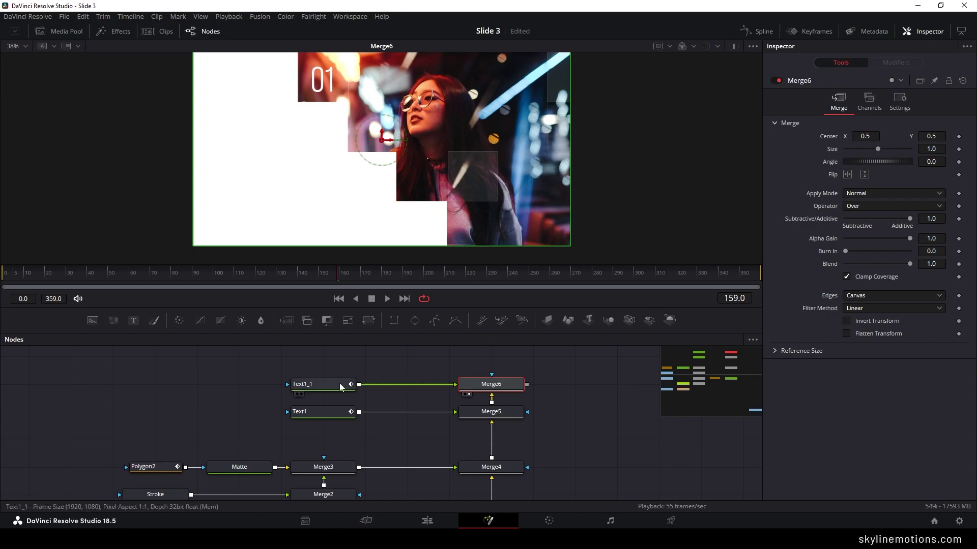
Colour the duplicated "01" text black and move it into the white square at the foot of the stair edge.
left_click(319, 386)
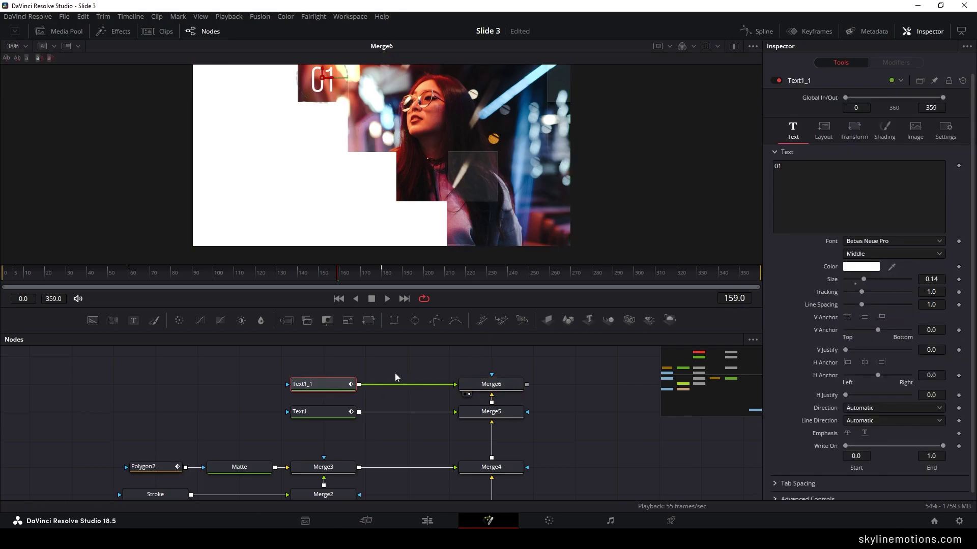
left_click(861, 267)
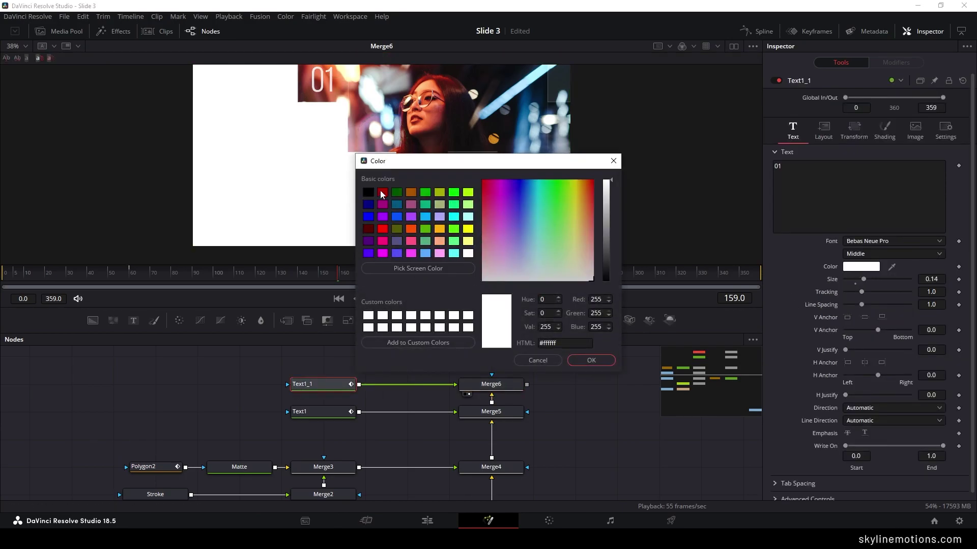
left_click(367, 192)
left_click(591, 361)
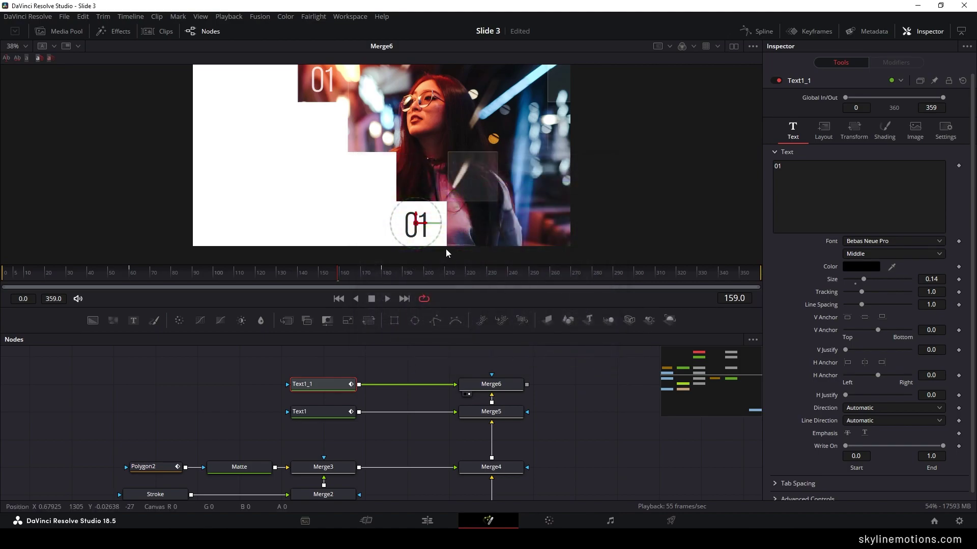
Replace the duplicate's text with "Capture every / moments of your / impressive life!" on three lines.
key("ctrl+a")
type("Capture every")
key("Return")
type("moments of your")
key("Return")
type("impressive life!")
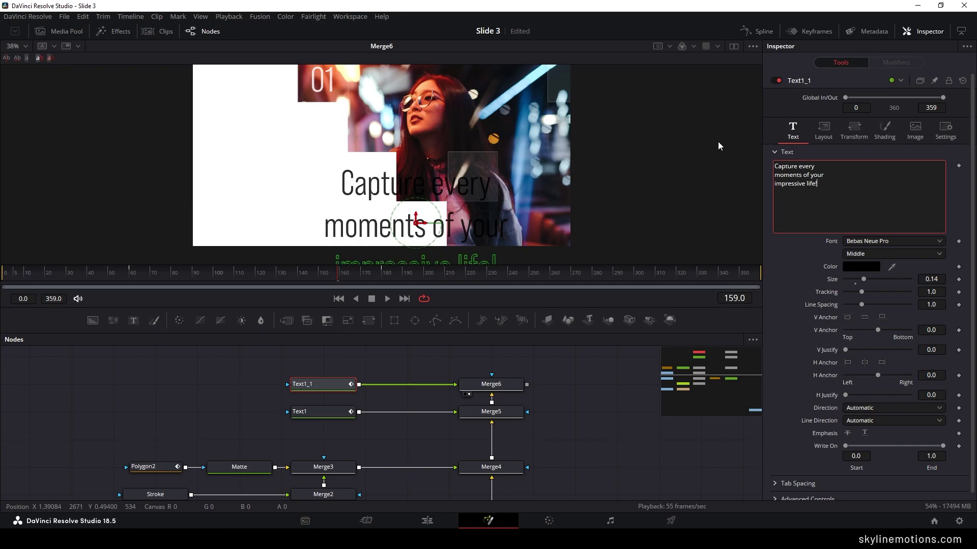
Set the three-line caption's size to 0.03 and anchor it horizontally to the left.
left_click_drag(864, 278, 855, 280)
left_click(933, 281)
type("0.03")
key("Tab")
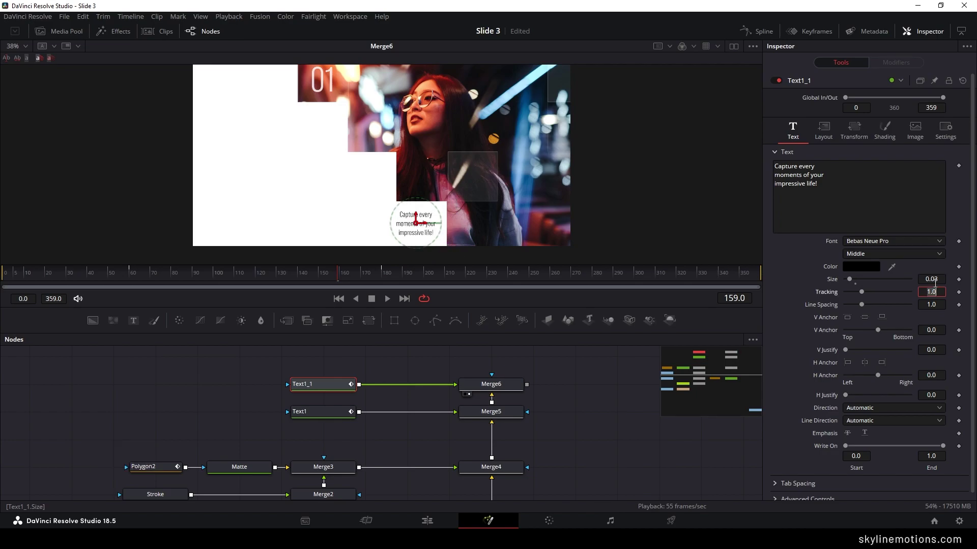
left_click(848, 363)
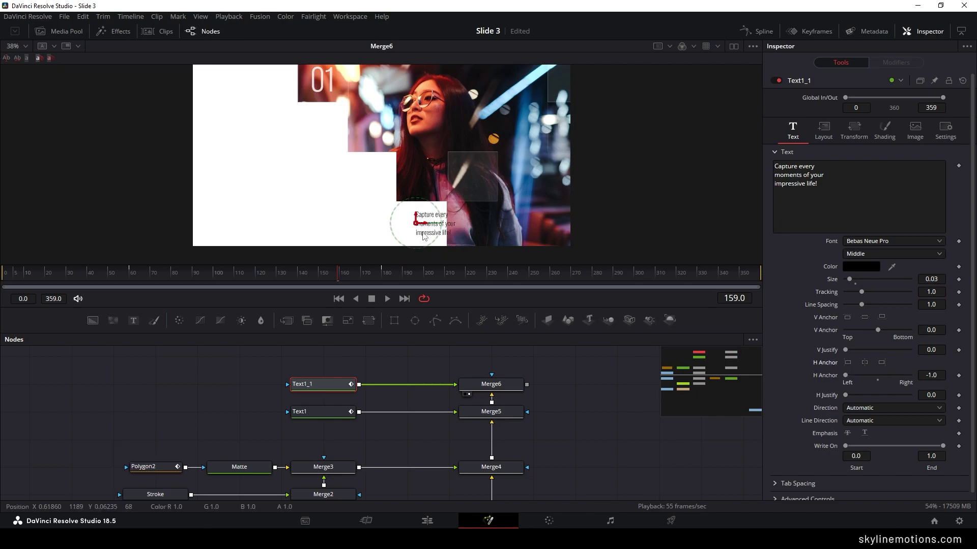
Move the caption so it sits inside the lowest white stair square.
scroll(420, 218, "up", 3)
left_click_drag(420, 217, 383, 219)
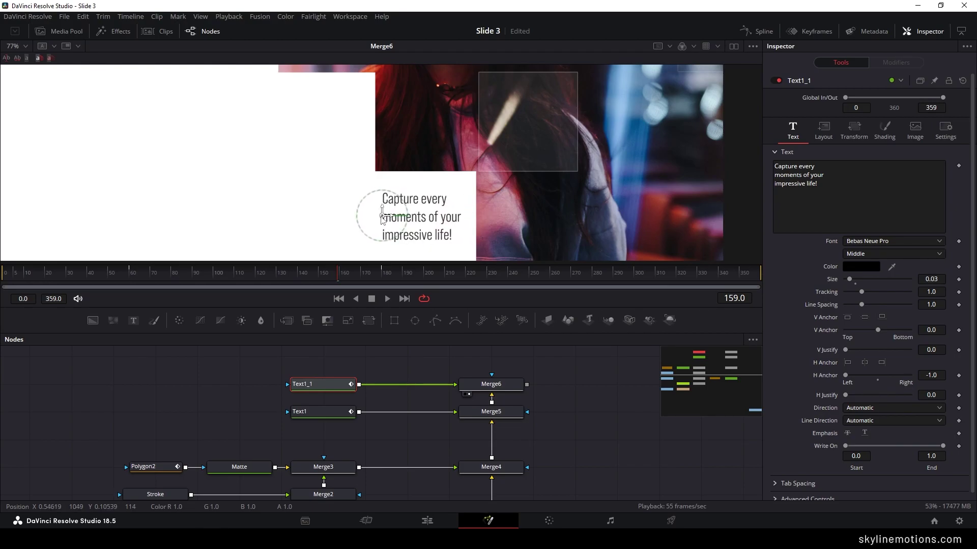
scroll(356, 234, "down", 1)
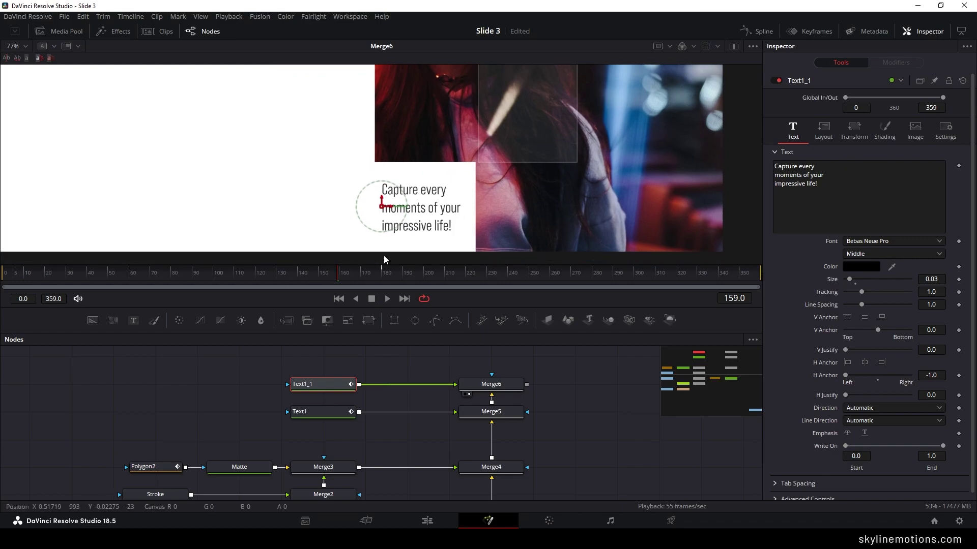
Remove the opacity animation inherited by the caption's shading.
left_click_drag(344, 269, 395, 272)
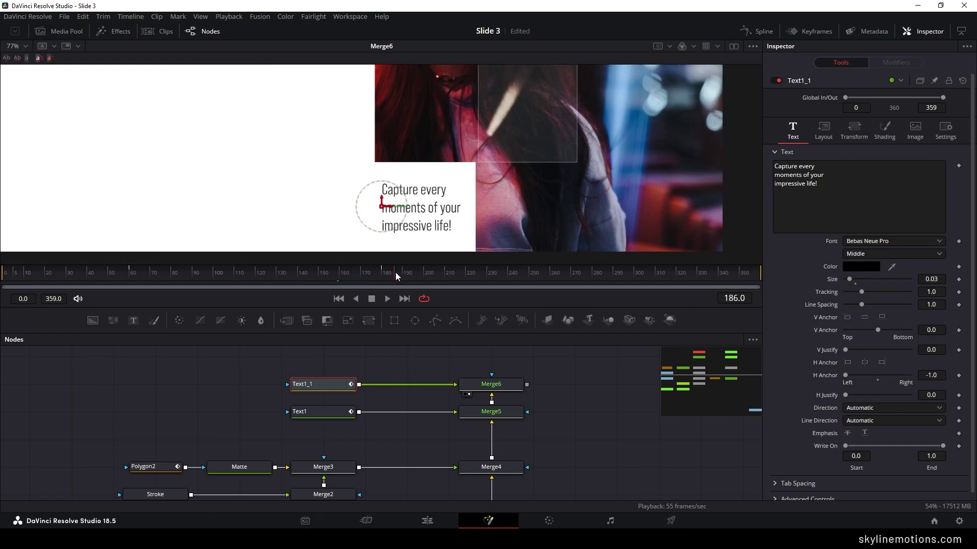
left_click(885, 136)
right_click(823, 235)
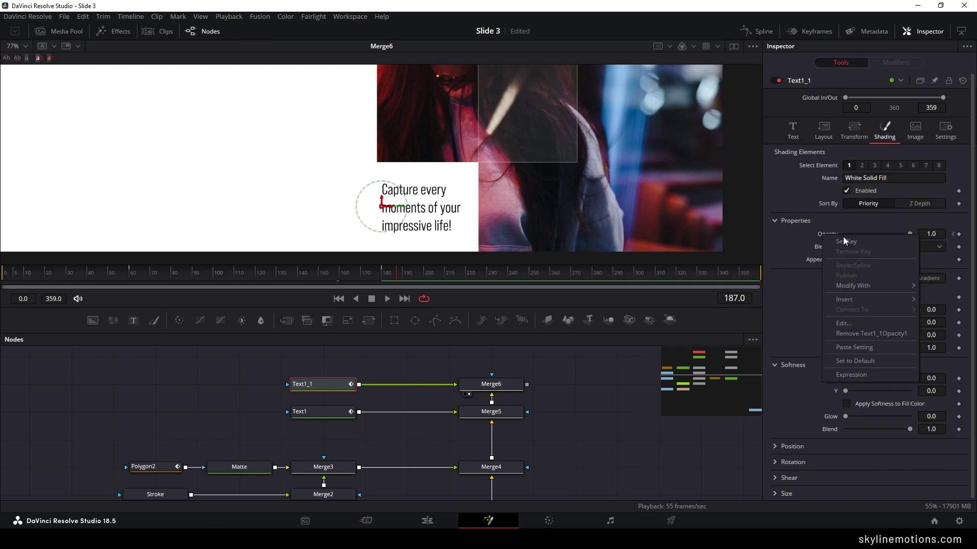
left_click(868, 335)
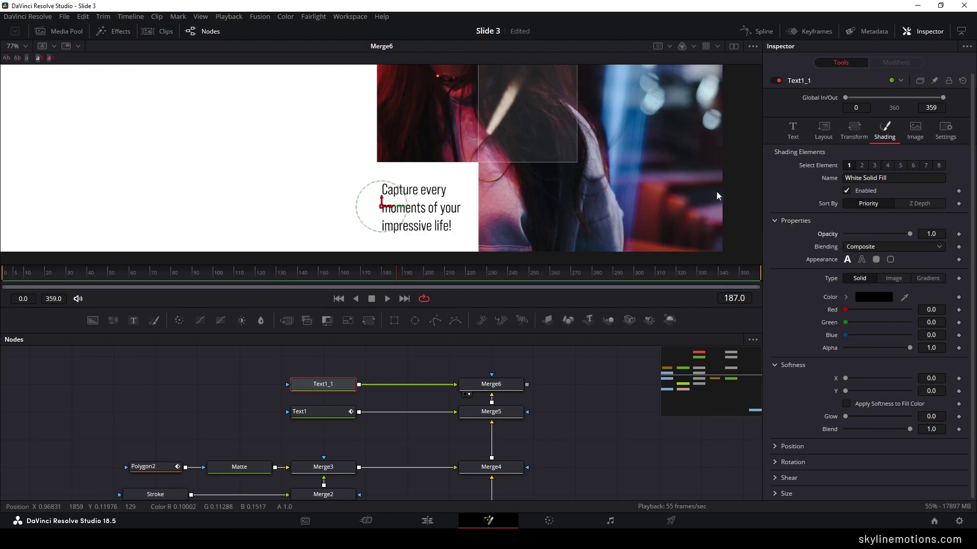
Animate the caption's Write On end with a keyframe of 1.0 at frame 180.
left_click(792, 139)
mouse_move(943, 446)
left_mouse_down()
mouse_move(873, 438)
mouse_move(950, 435)
left_mouse_up()
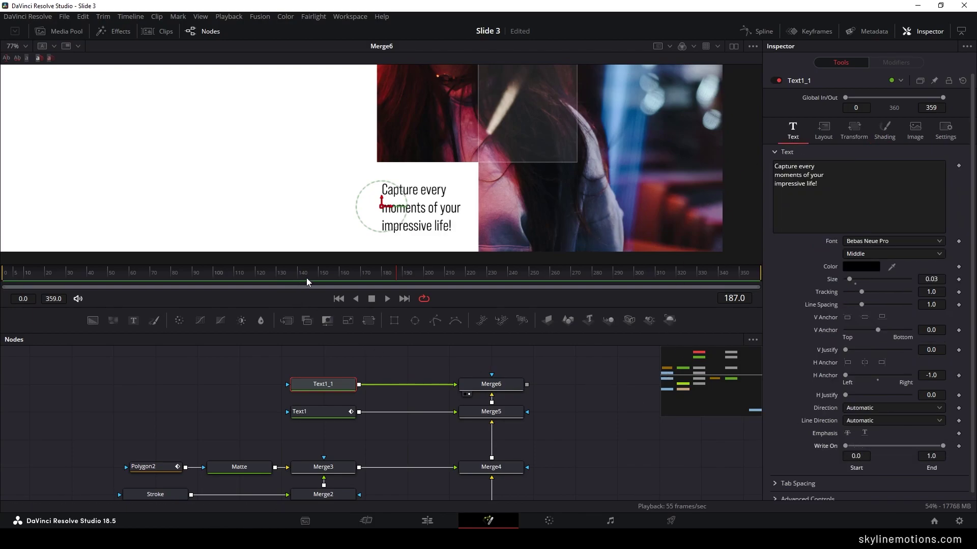
left_click_drag(315, 277, 382, 281)
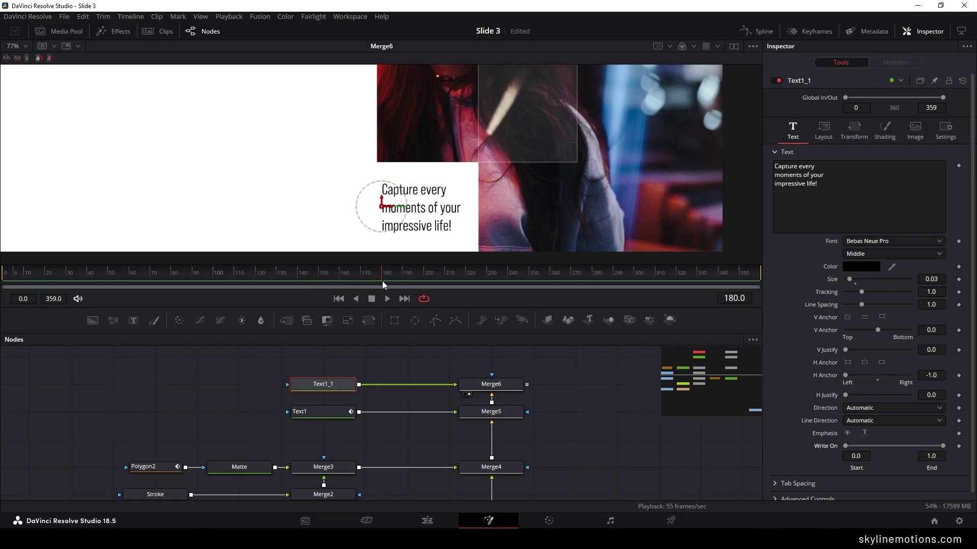
right_click(933, 437)
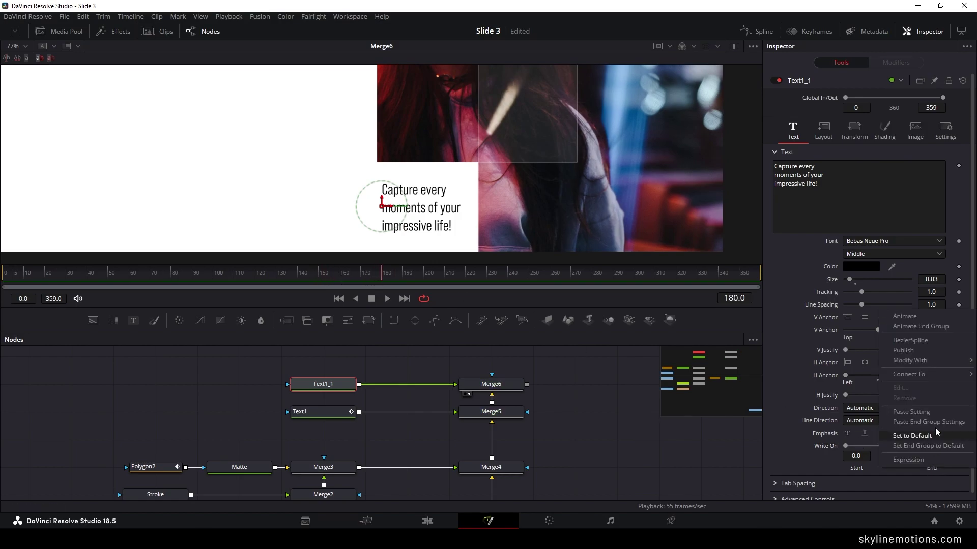
left_click(908, 318)
Bring the caption's Write On end down to its start at frame 90 and scrub through the text reveal.
left_click(279, 271)
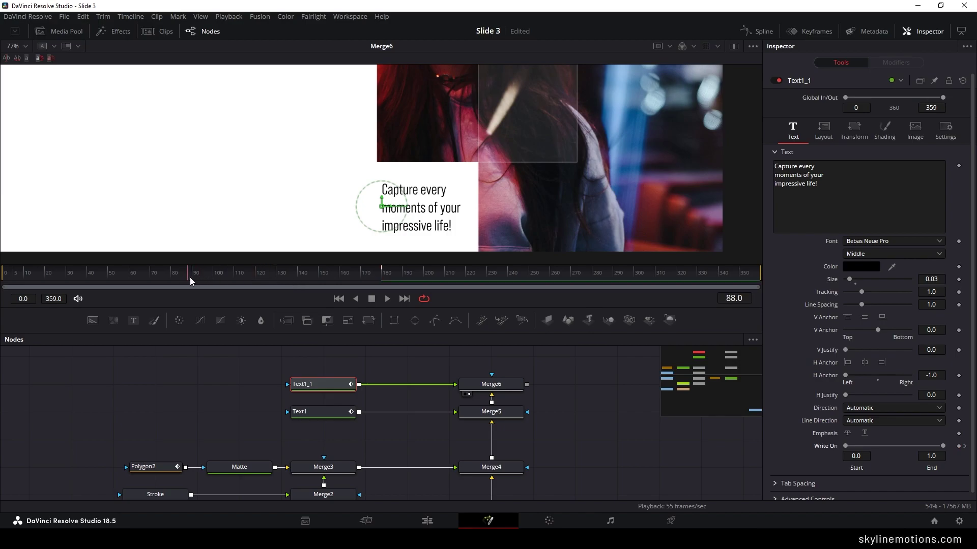
left_click_drag(190, 276, 192, 280)
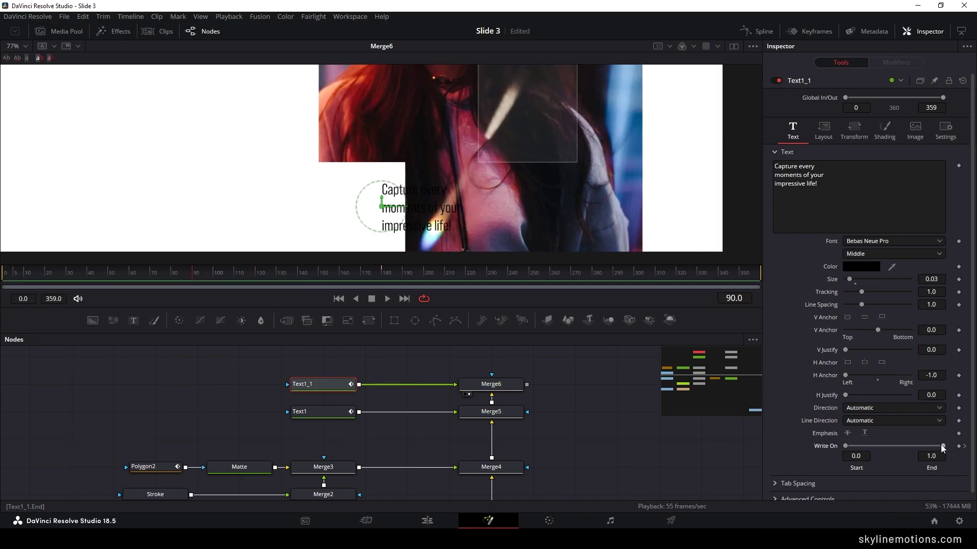
left_click_drag(943, 448, 854, 446)
left_click(205, 275)
left_click_drag(205, 274, 415, 279)
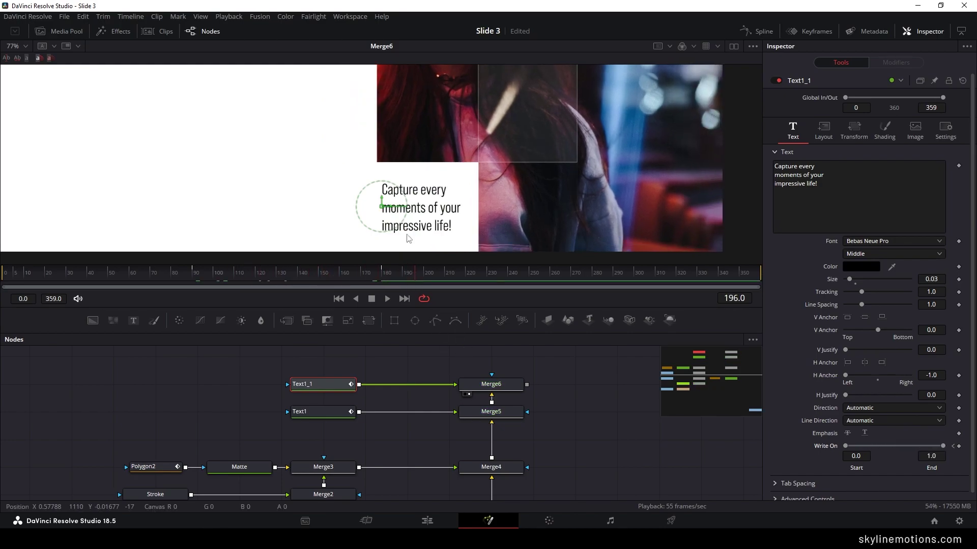
Duplicate the caption's Text1_1 node and merge the copy over Merge6.
scroll(405, 256, "down", 2)
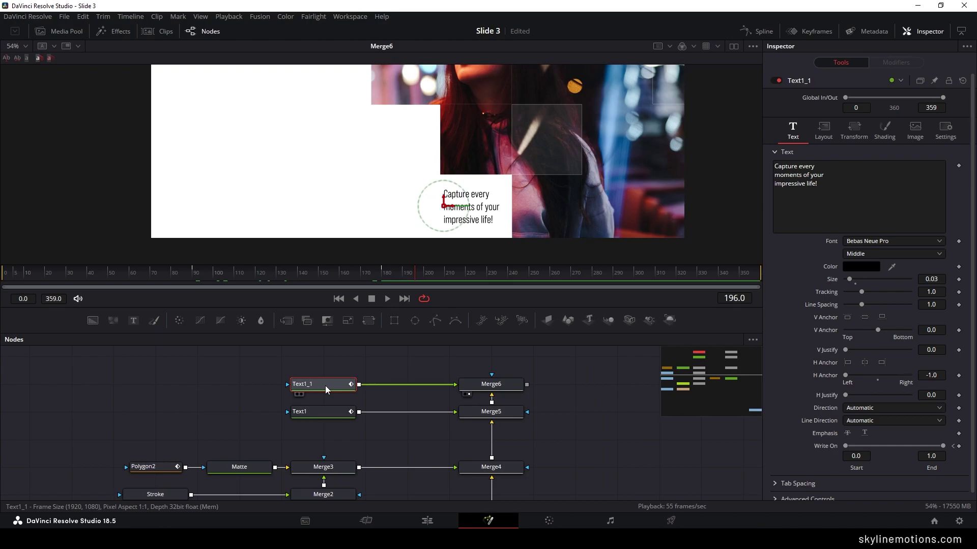
key("ctrl+v")
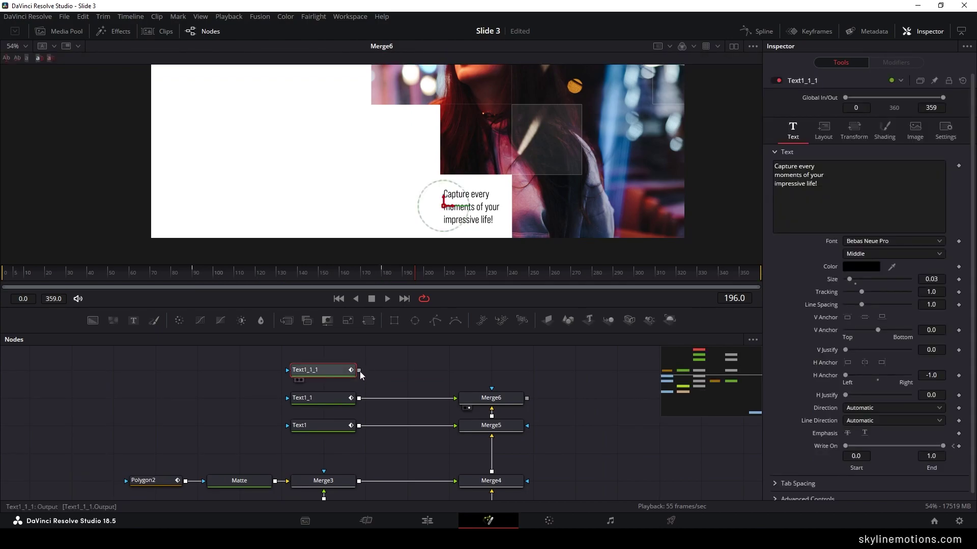
left_click_drag(359, 371, 496, 379)
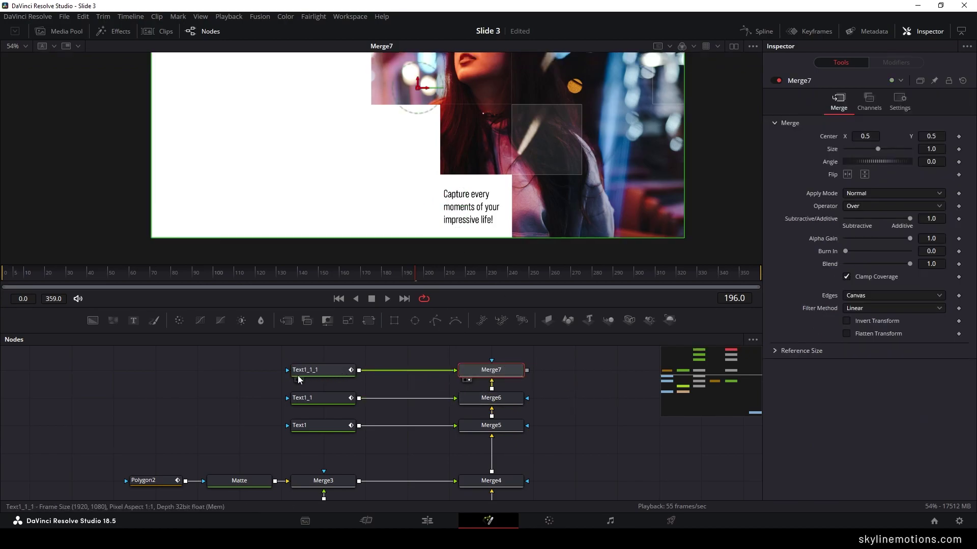
left_click(321, 369)
left_click(875, 192)
key("ctrl+a")
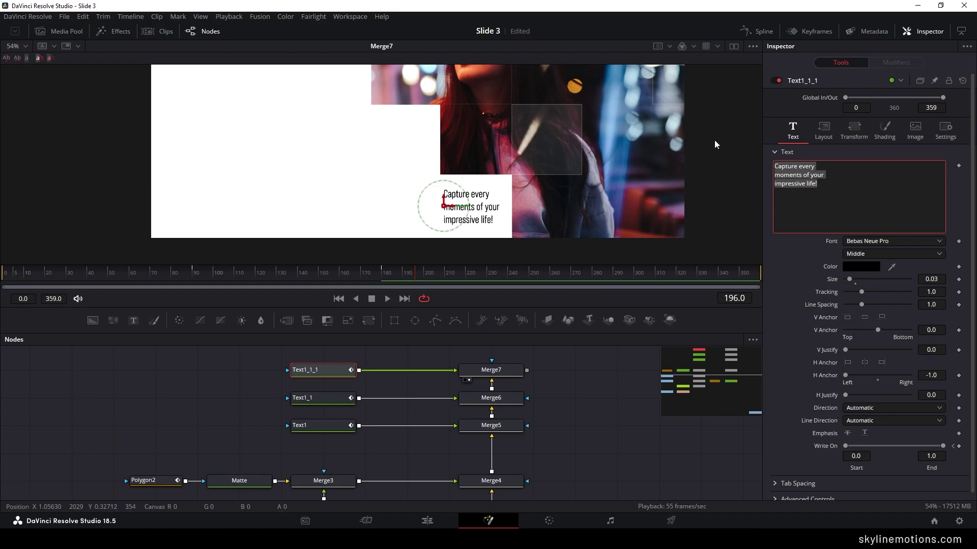
type("@skylinemotions")
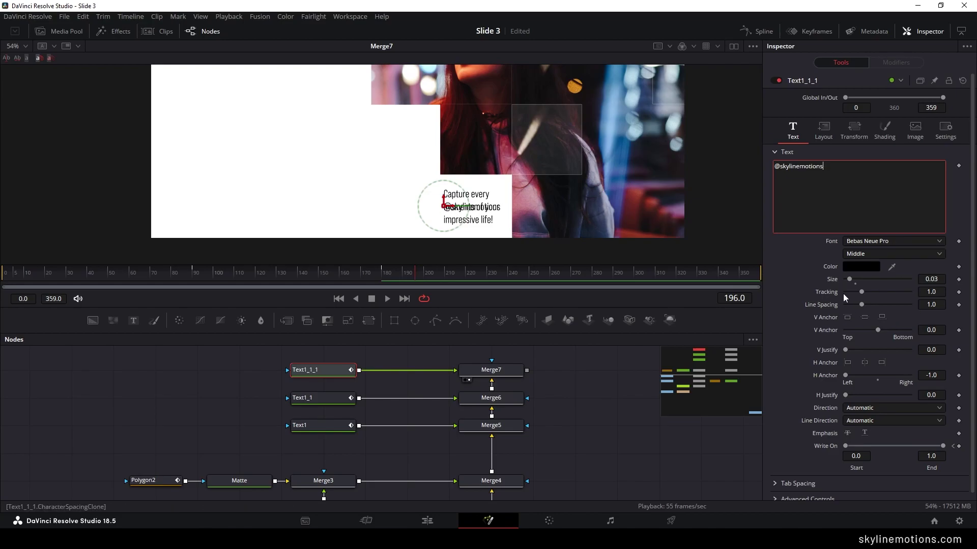
left_click(938, 292)
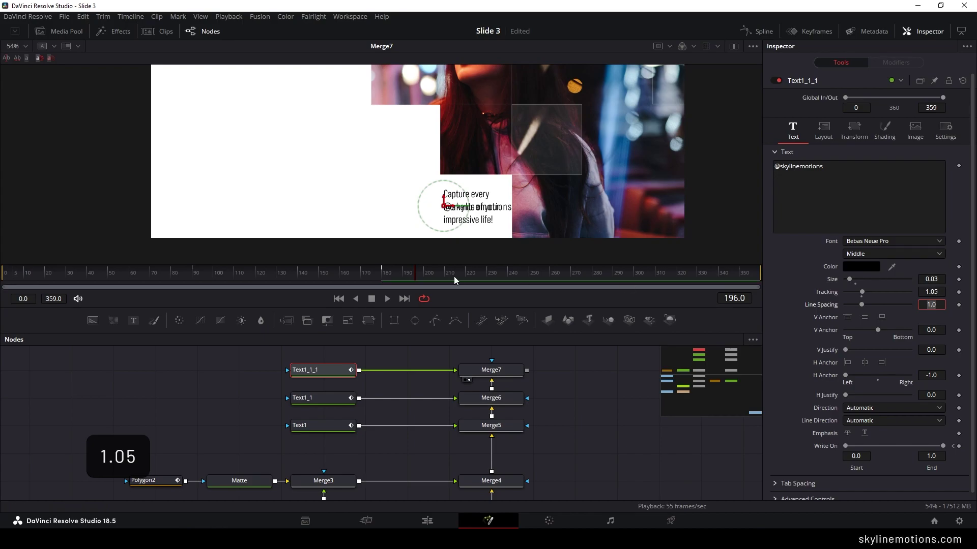
left_click_drag(443, 206, 165, 215)
scroll(575, 435, "up", 2)
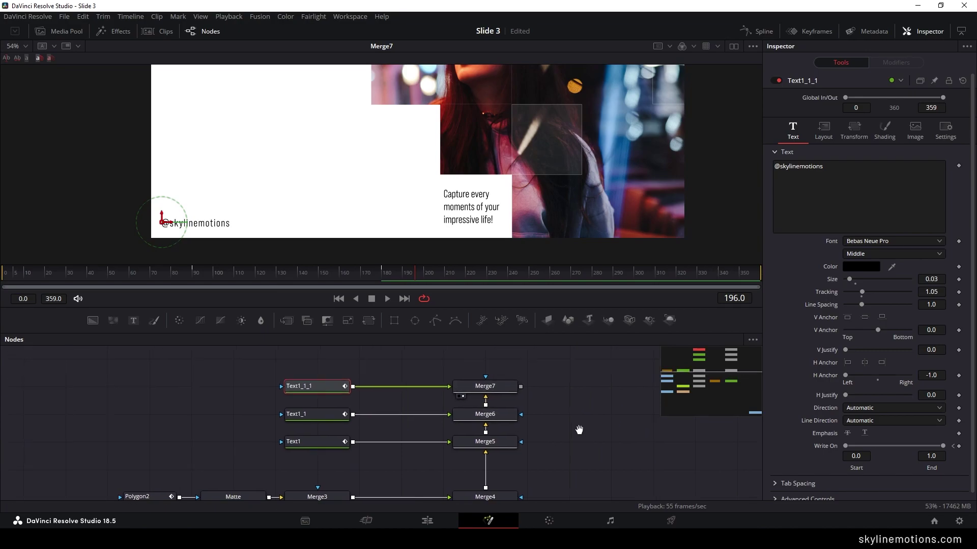
Add another duplicate of the caption's text node and merge it over Merge7.
left_click(389, 371)
left_click(313, 393)
left_click(312, 377)
key("ctrl+v")
left_click_drag(344, 370, 514, 397)
left_click_drag(559, 340, 477, 372)
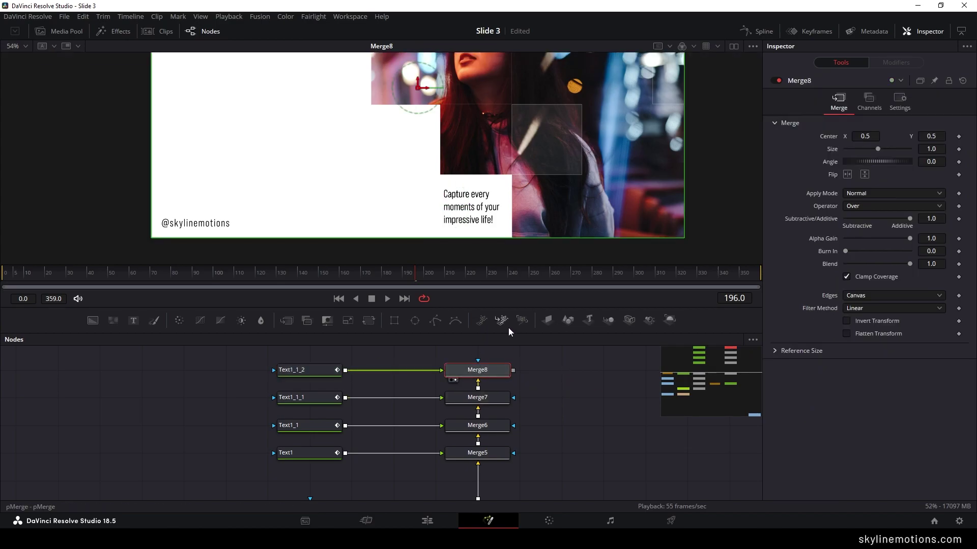
Change the Text1_1_2 text to "skylinemotions.com" and anchor it horizontally to the right.
left_click(305, 369)
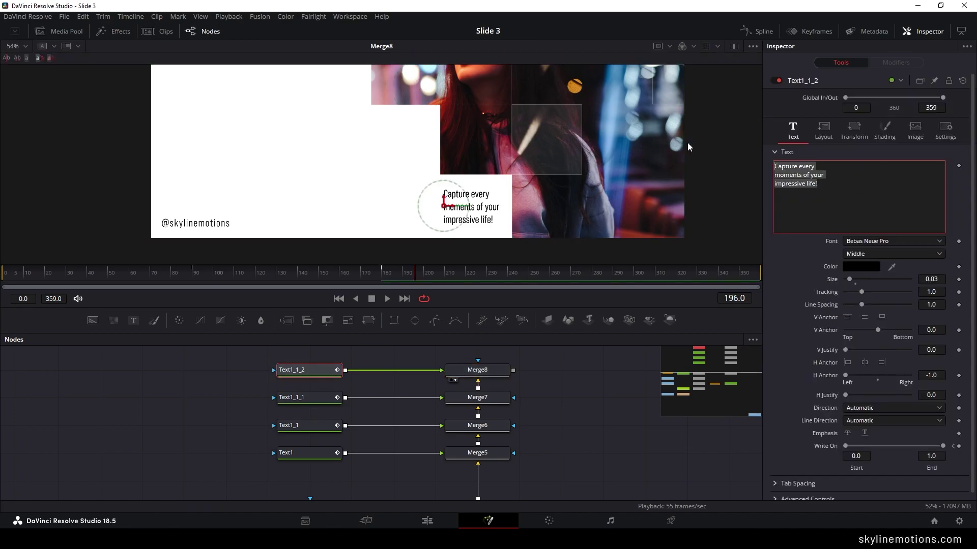
type("skylinemotions.com")
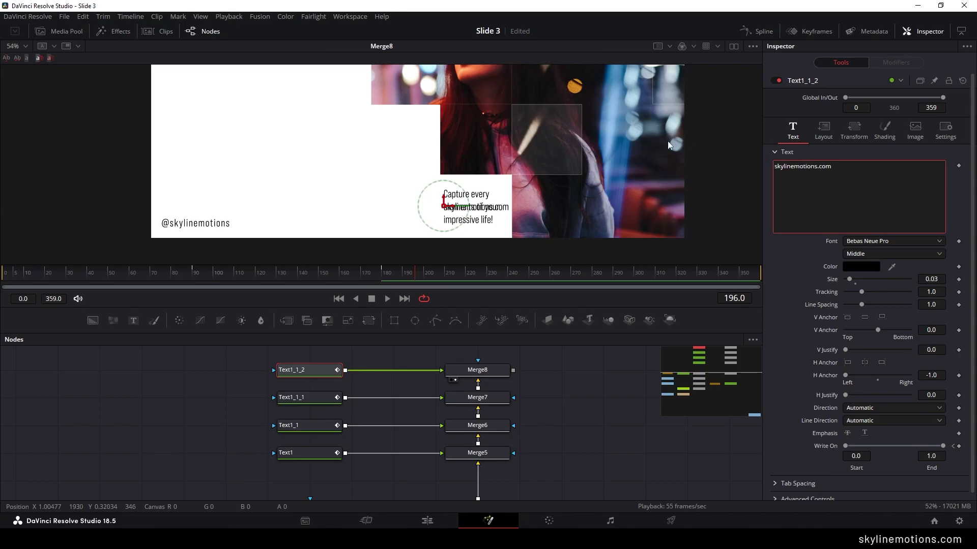
left_click(884, 363)
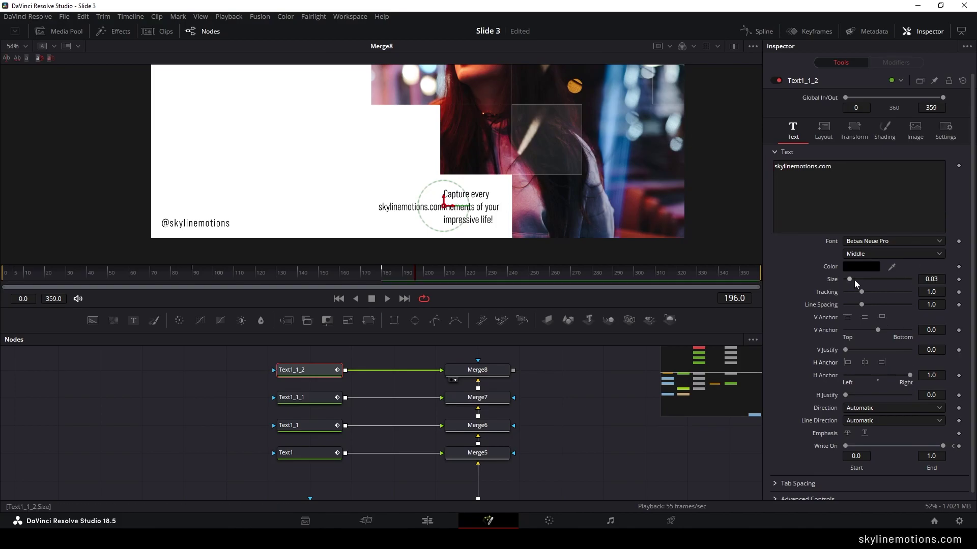
Set the "skylinemotions.com" text's colour to white.
left_click(859, 267)
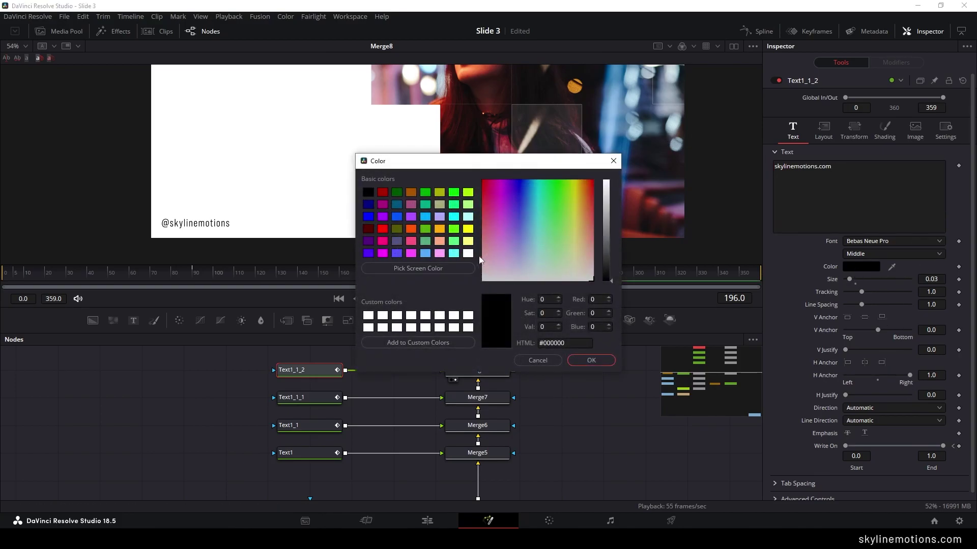
left_click(469, 254)
left_click(590, 360)
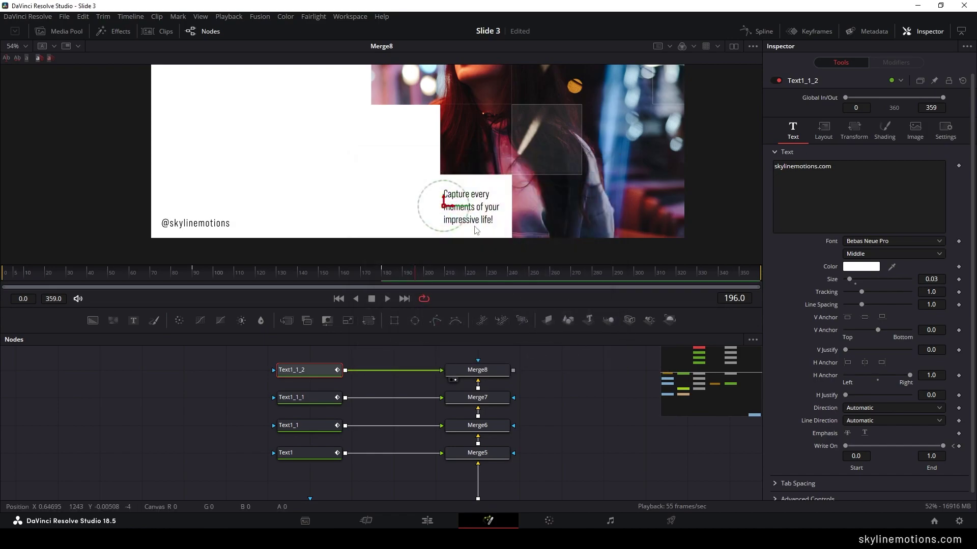
Place the "skylinemotions.com" text in the slide's upper-right corner and set its tracking to 1.05.
scroll(654, 121, "up", 3)
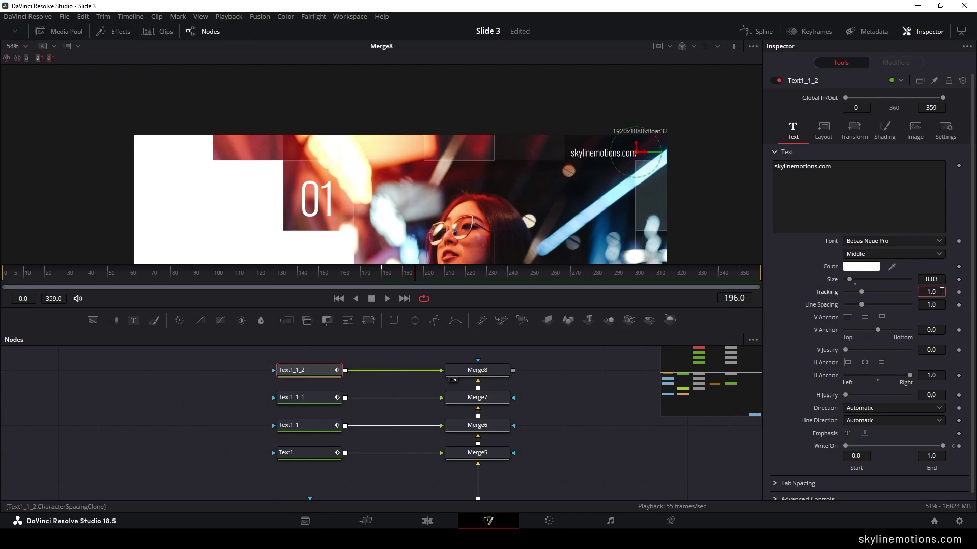
type("5")
key("Return")
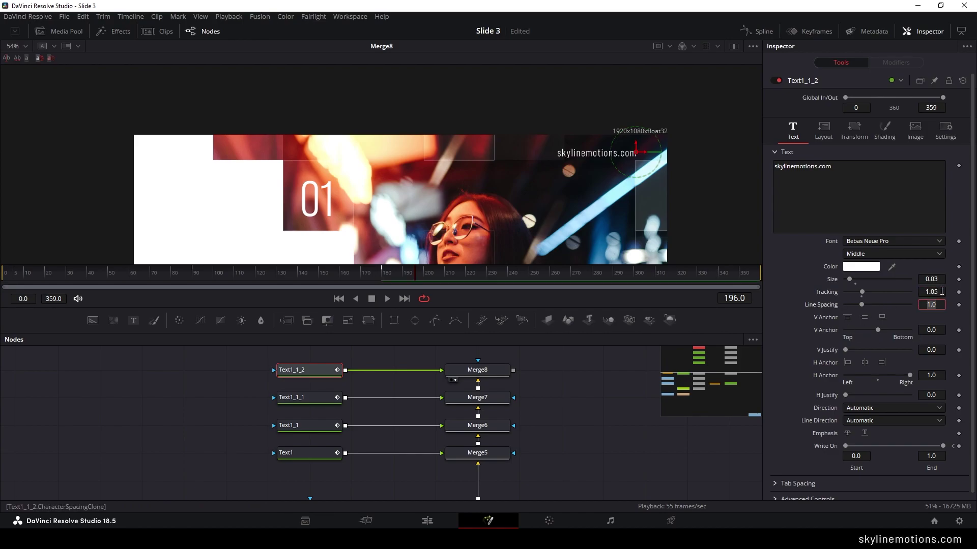
Add a new text node above the existing ones and merge it over Merge8.
left_click(619, 438)
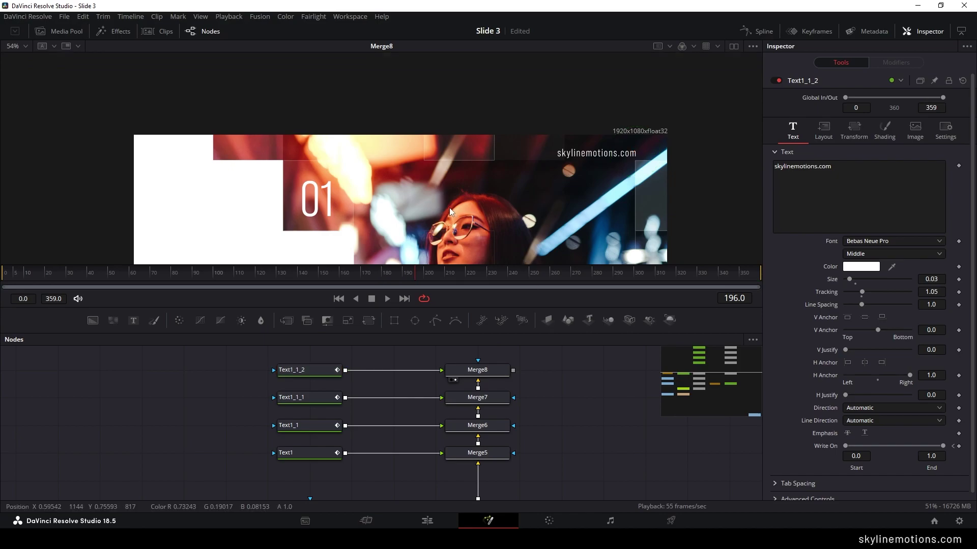
scroll(450, 209, "down", 3)
scroll(392, 407, "down", 2)
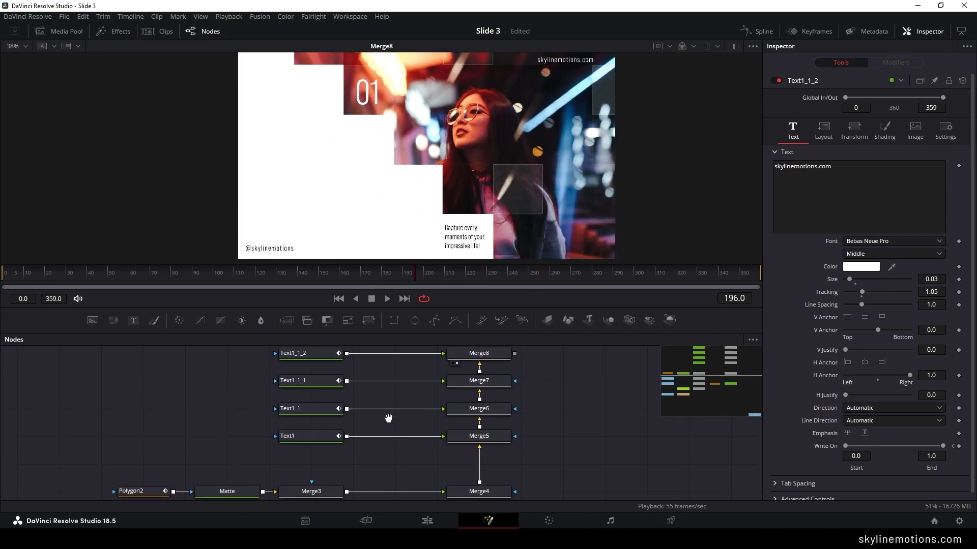
scroll(377, 394, "up", 5)
left_click_drag(139, 322, 446, 401)
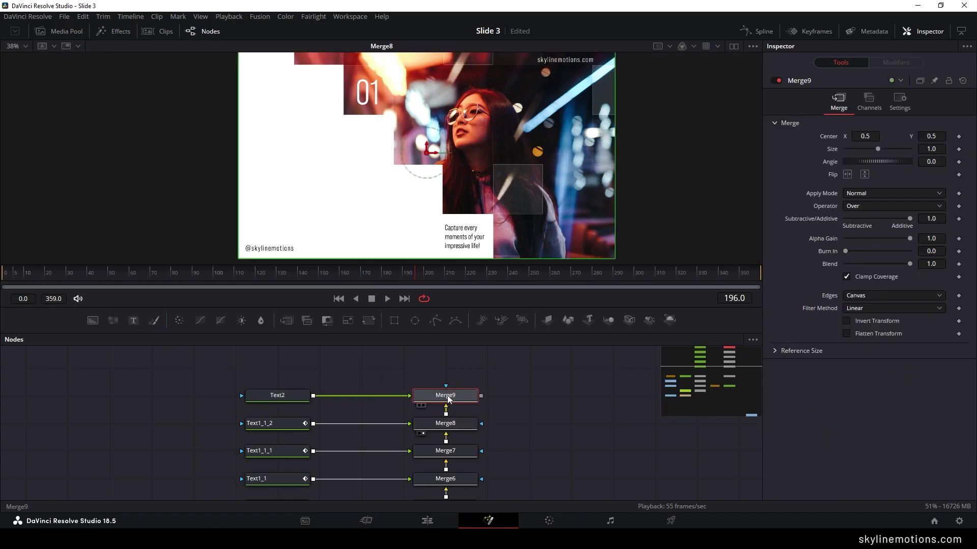
Enter "Creative" as the new Text2 node's text and set its colour to black (#000000).
left_click(297, 399)
left_click(829, 209)
type("Creative")
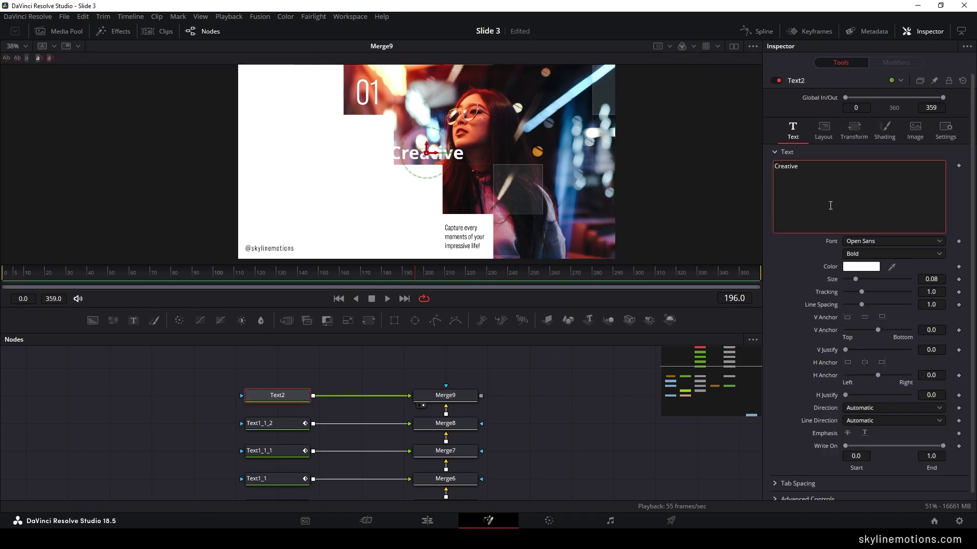
left_click(861, 266)
left_click(367, 193)
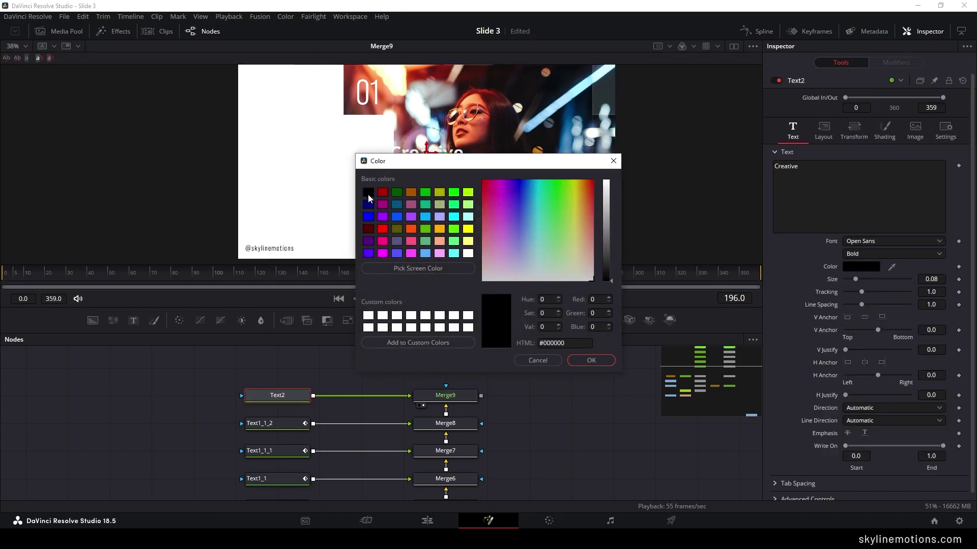
left_click(590, 360)
Set the "Creative" text's font to Bebas Neue Pro Book and its size to 0.12.
left_click(870, 241)
left_click(866, 254)
left_click(865, 255)
left_click(860, 288)
left_click_drag(856, 282, 865, 284)
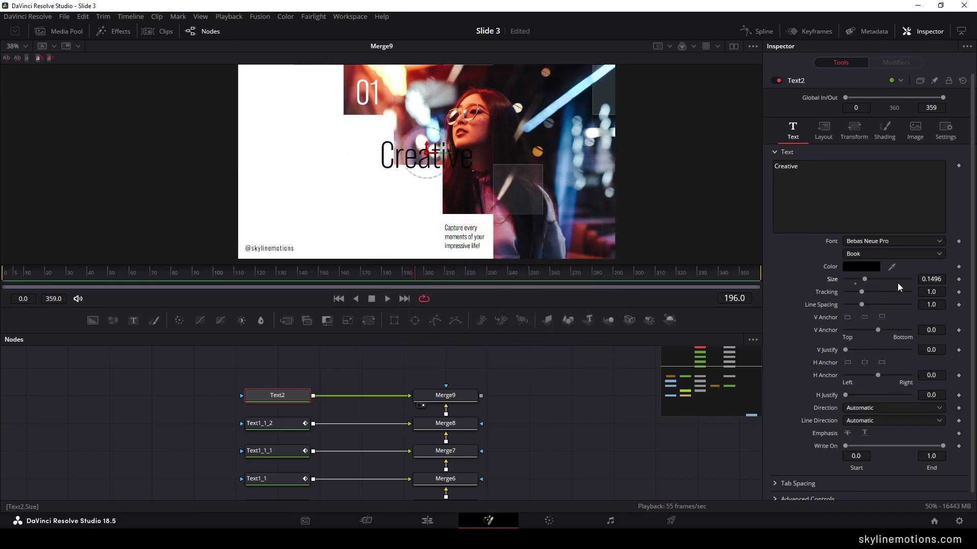
left_click(930, 279)
type("0.12")
key("Tab")
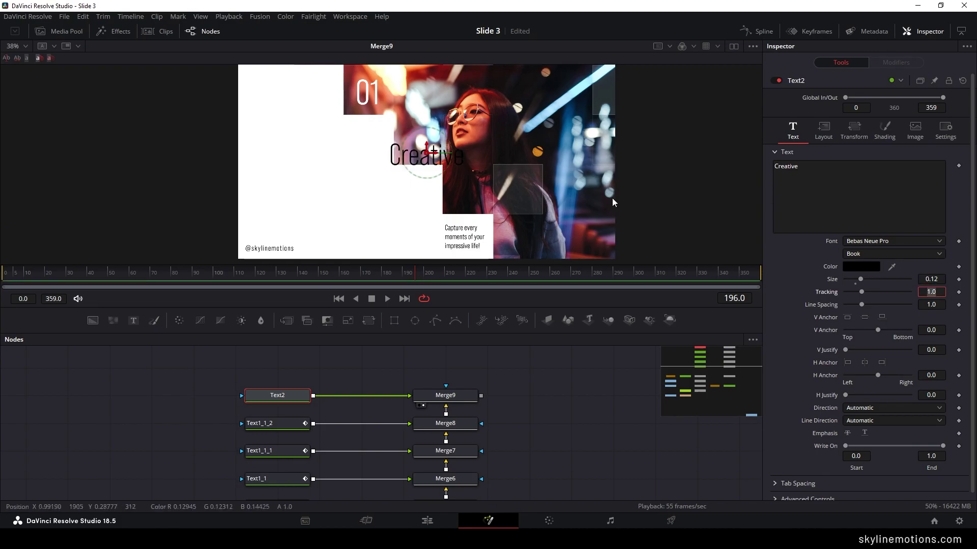
Anchor the "Creative" text horizontally to the left and place it in the white area at the slide's left side.
left_click(848, 362)
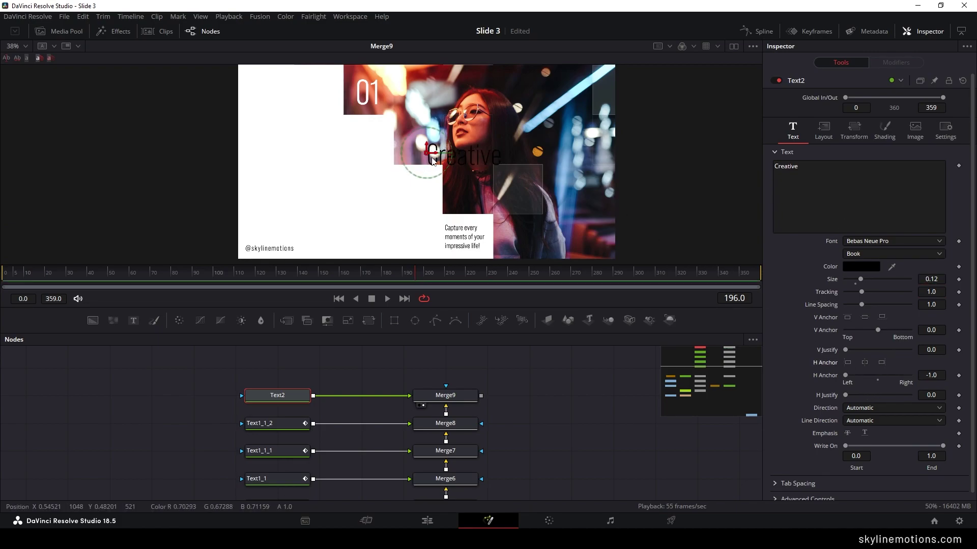
left_click_drag(258, 138, 259, 139)
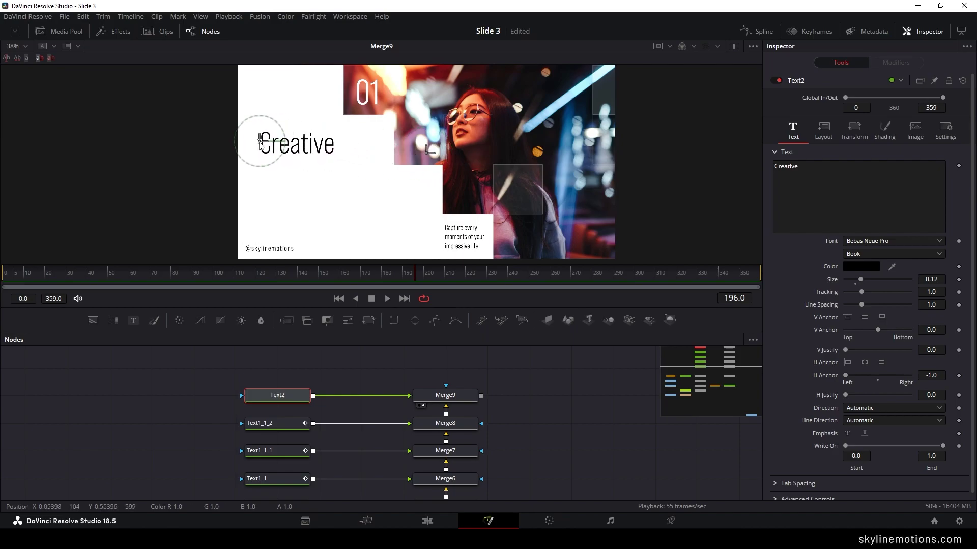
Duplicate the "Creative" text node, merge the copy over Merge9, and show the new merge in the viewer.
scroll(340, 376, "up", 1)
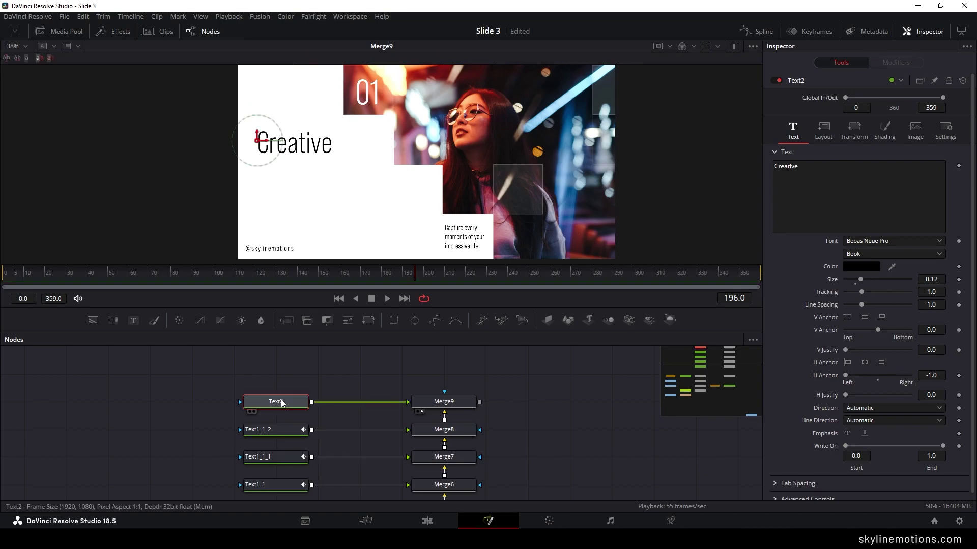
key("ctrl+v")
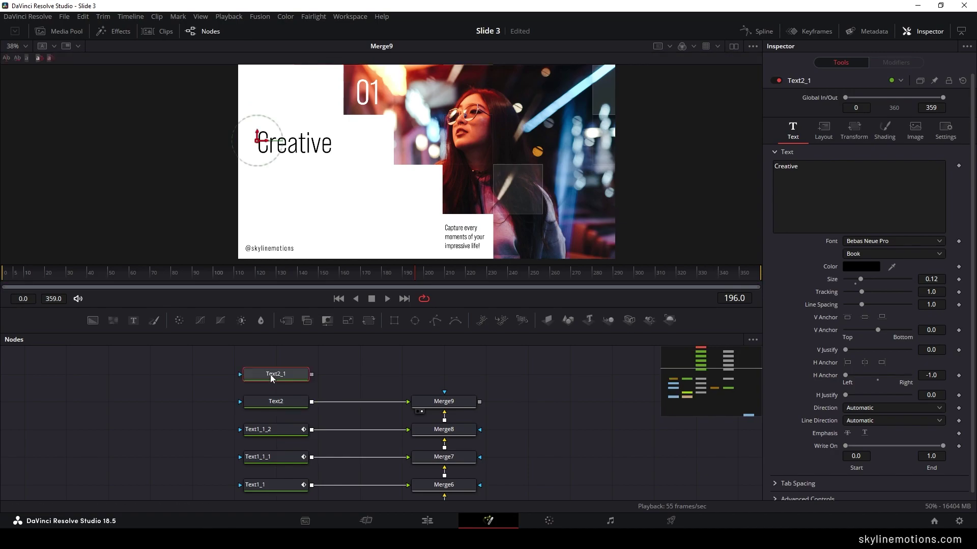
left_click_drag(311, 375, 431, 374)
key("1")
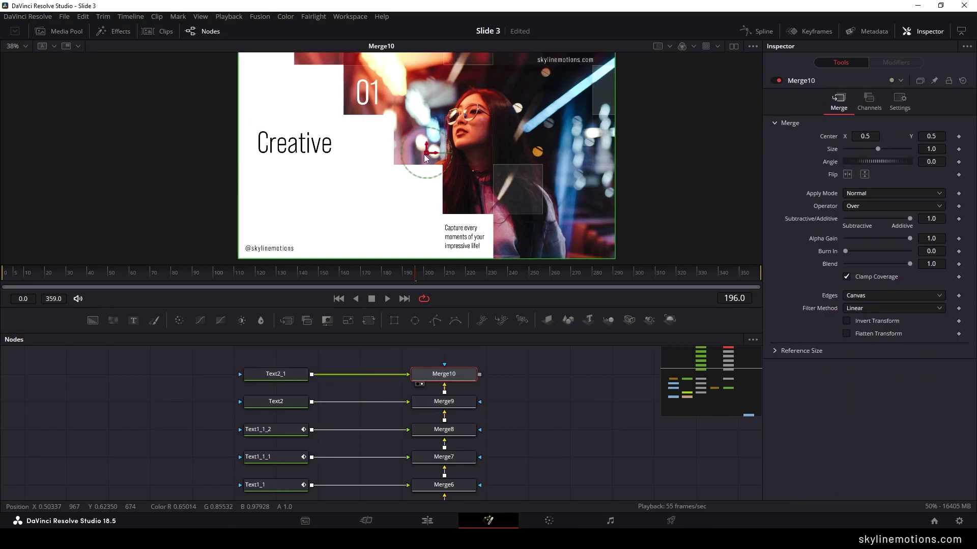
Change the duplicate's text to "SLIDESHOW", place it directly below "Creative", and set its font style to Regular.
left_click(273, 378)
left_click(928, 231)
type("SLIDESHOW")
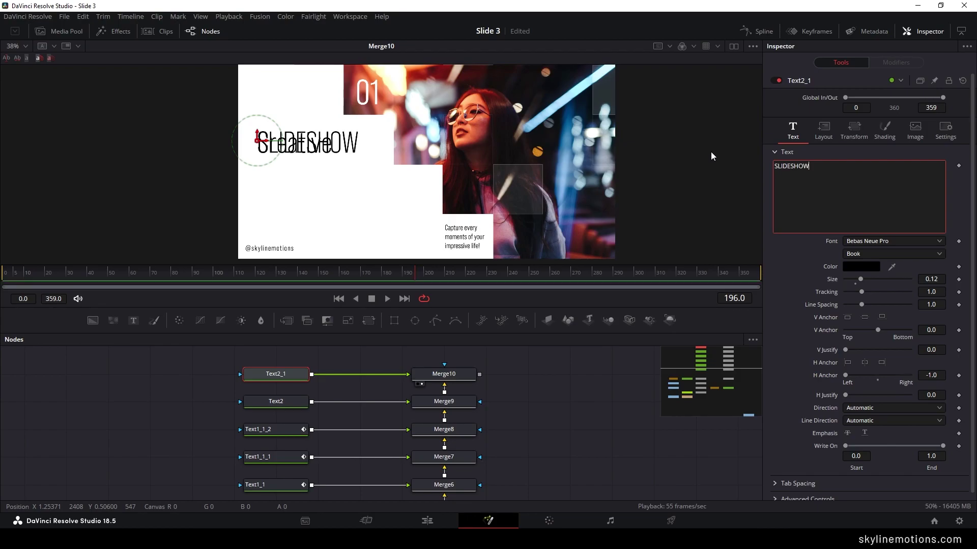
left_click(264, 164)
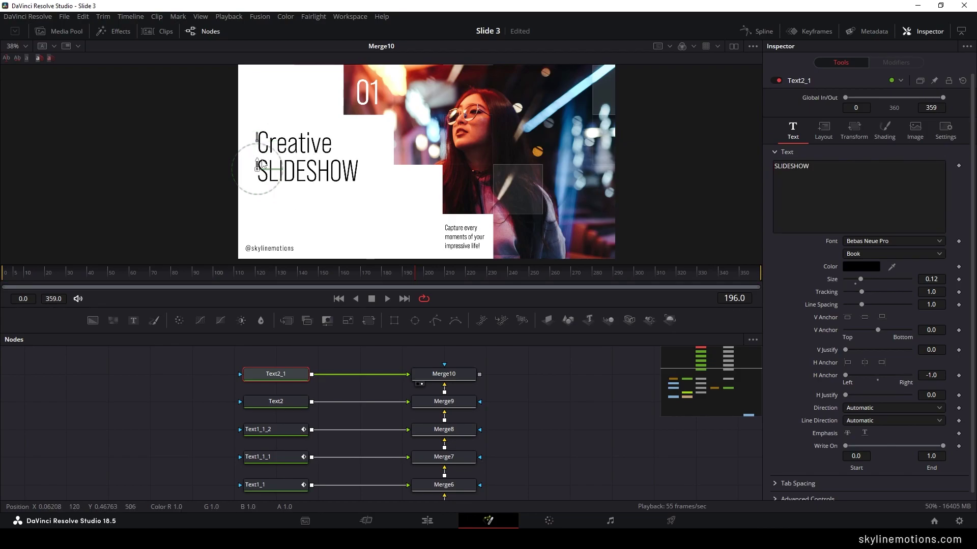
left_click(860, 253)
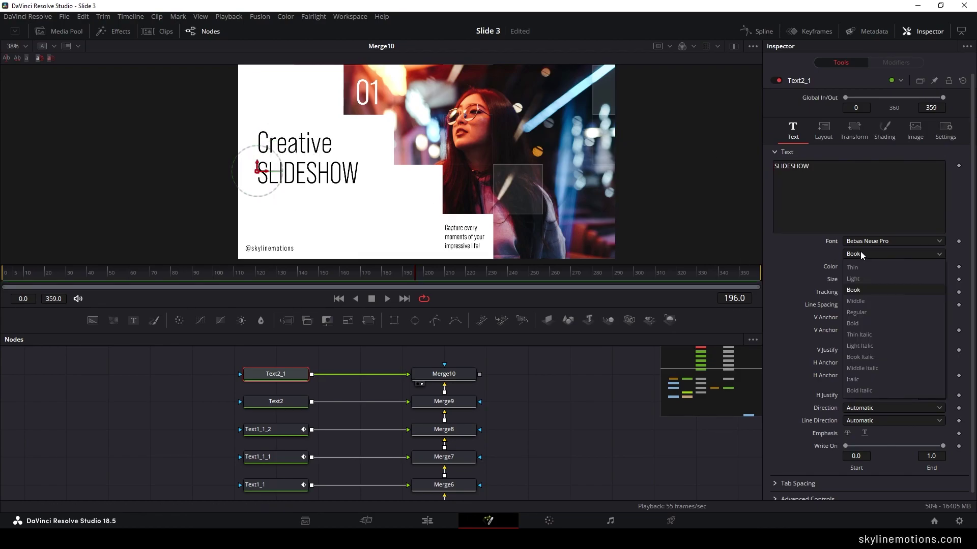
left_click(868, 311)
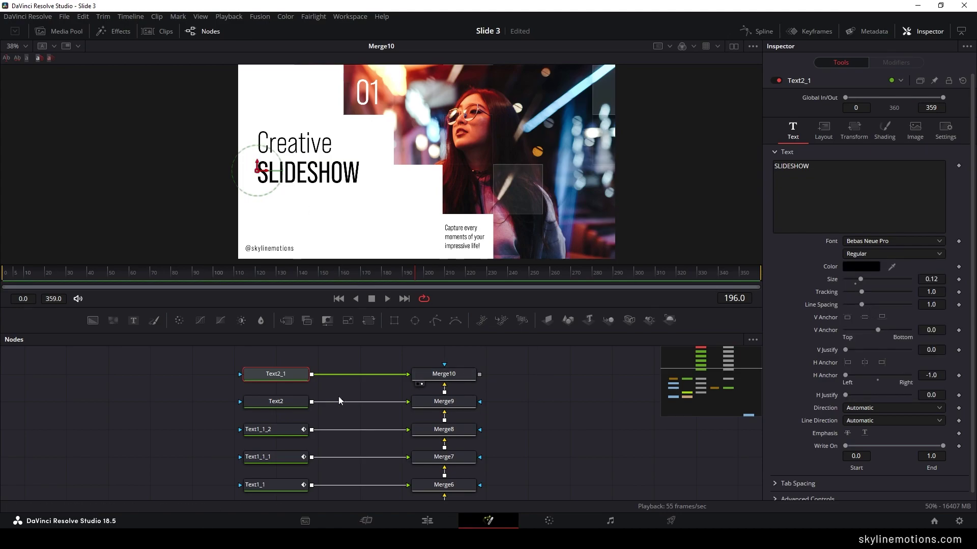
Keyframe the layout centre of both the "Creative" and "SLIDESHOW" texts at frame 180.
left_click(301, 406)
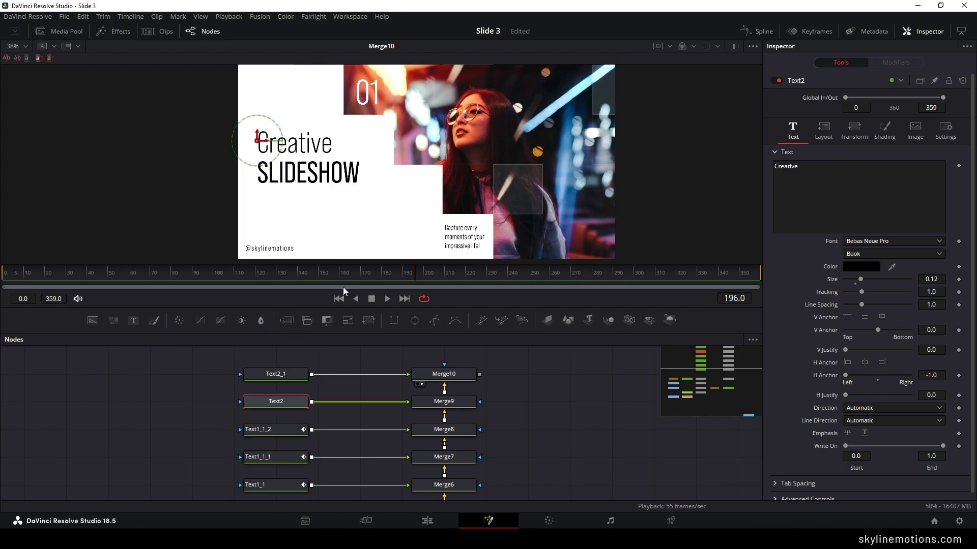
left_click(382, 279)
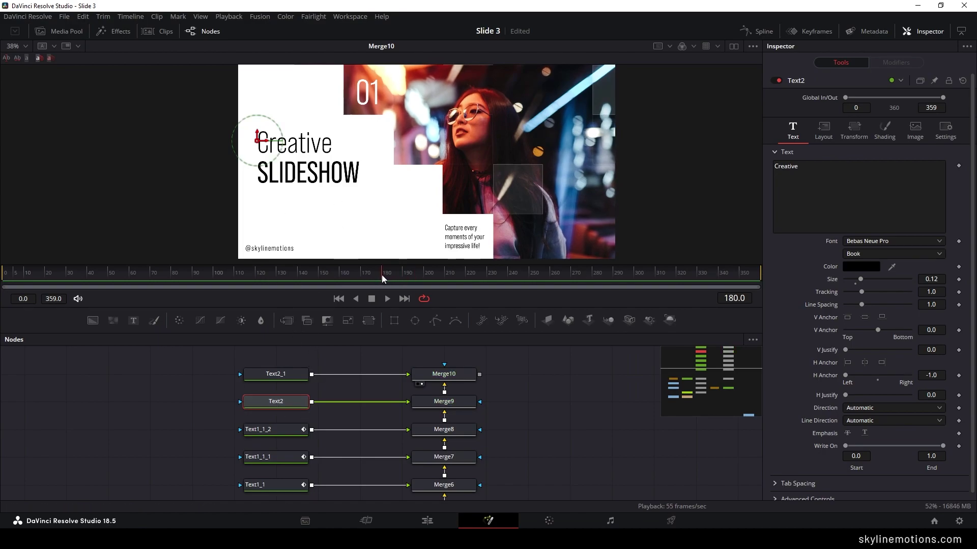
left_click(824, 130)
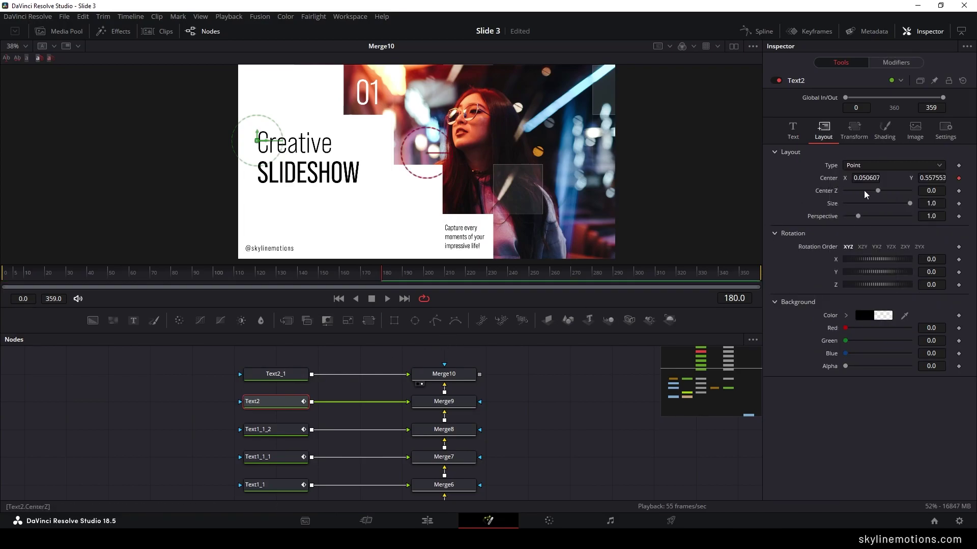
left_click(257, 378)
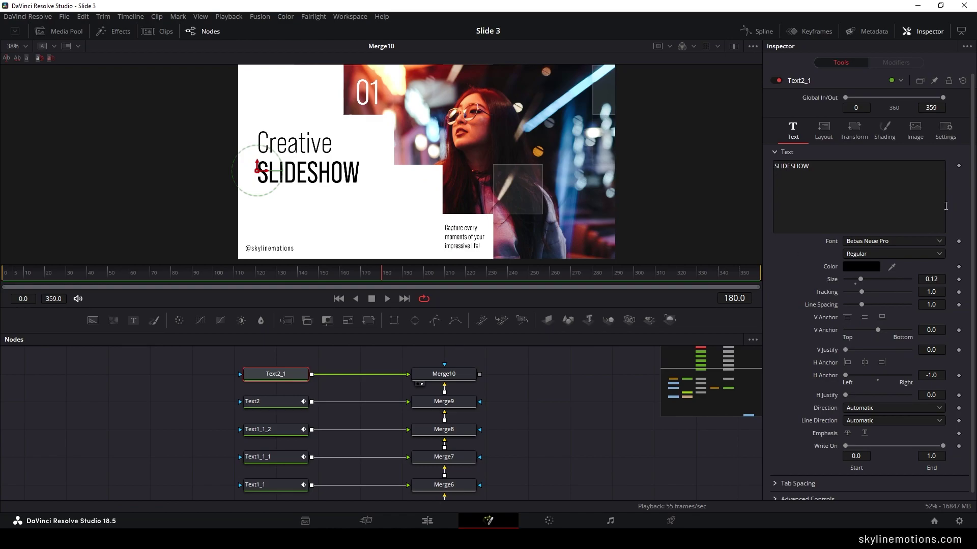
left_click(823, 131)
right_click(822, 176)
left_click(840, 197)
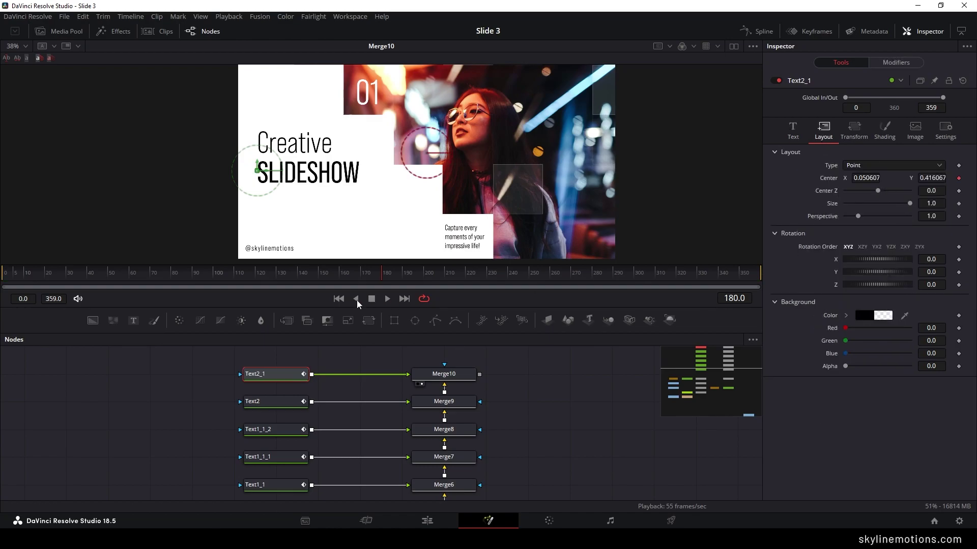
At frame 30, move the "Creative" text straight down below the slide, to a centre Y of about -0.138.
left_click(272, 402)
left_click_drag(126, 277, 68, 278)
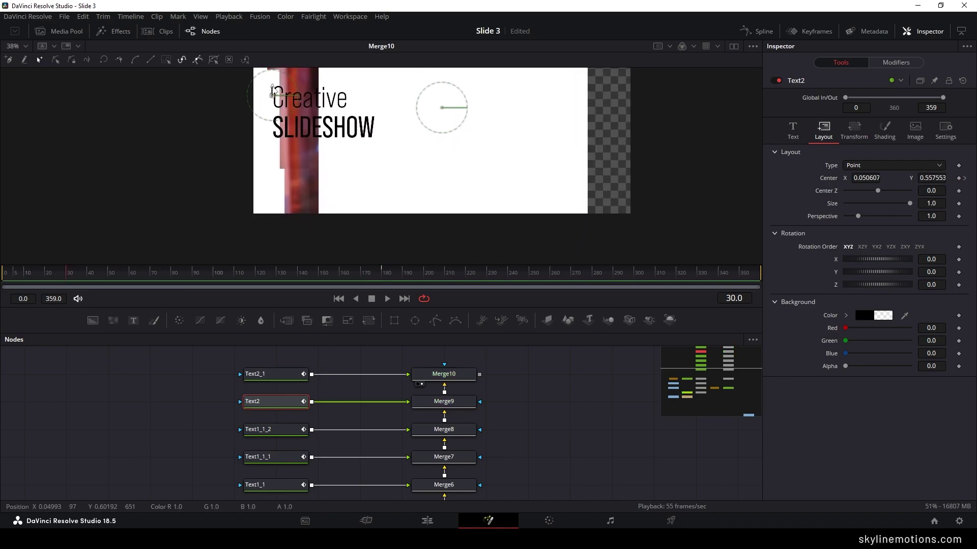
left_click_drag(273, 93, 272, 236)
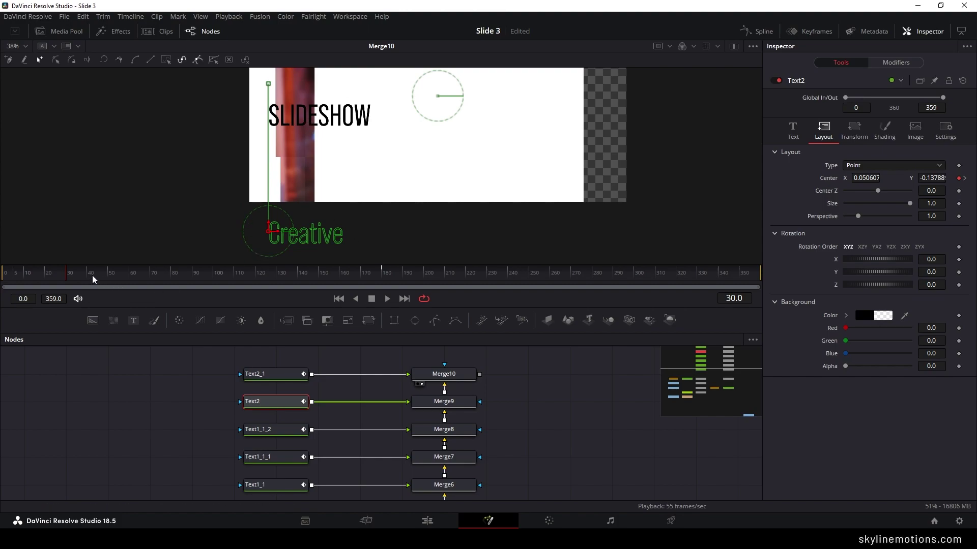
At frame 60, move the "SLIDESHOW" text straight down below the slide and preview both titles rising.
left_click_drag(93, 279, 130, 279)
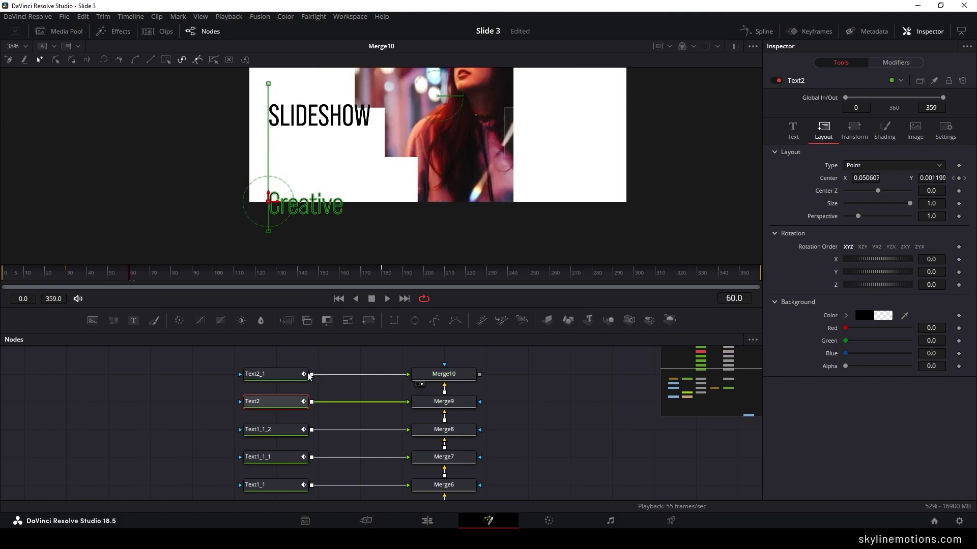
left_click(285, 373)
left_click_drag(268, 111, 268, 274)
left_click_drag(179, 275, 314, 279)
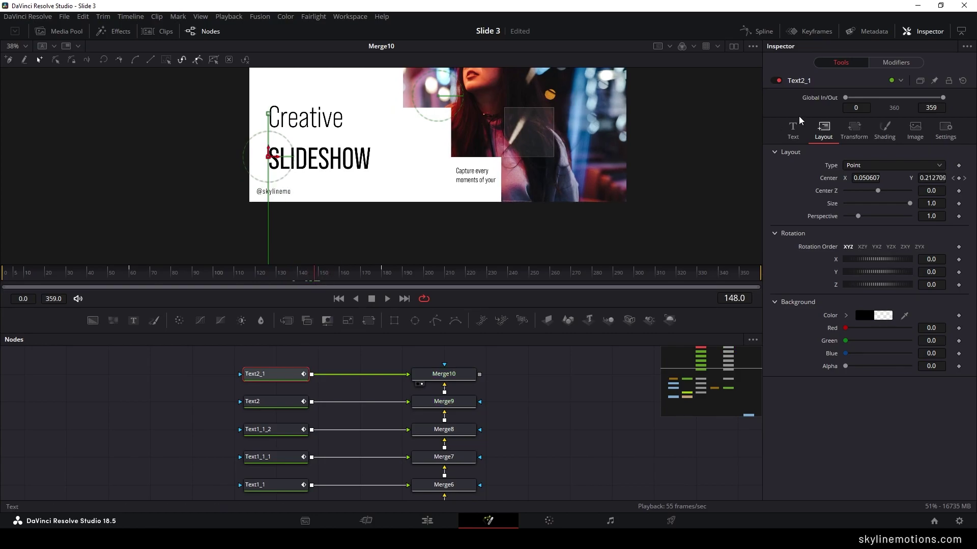
Show only the Text2 and Text2_1 displacement curves in the spline editor and fit them to the view.
left_click(758, 31)
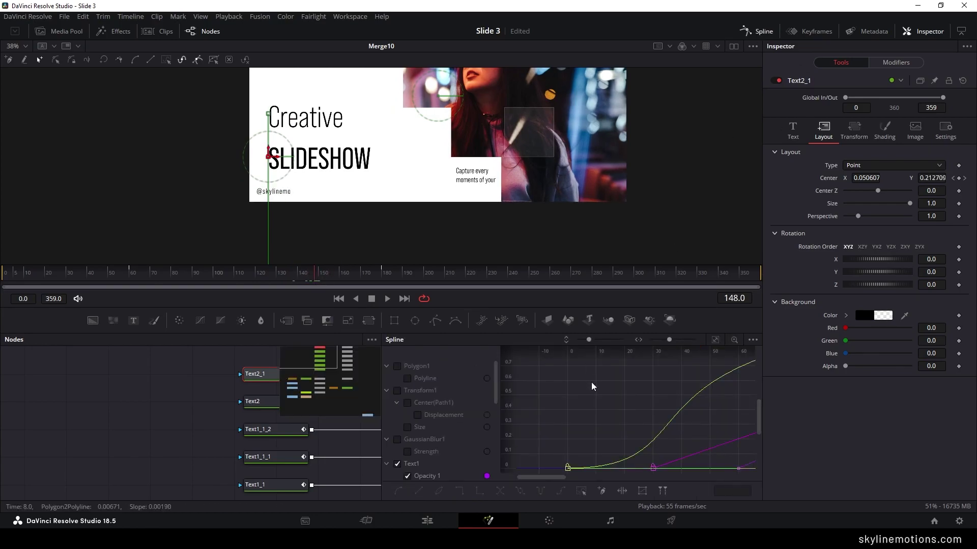
key("F4")
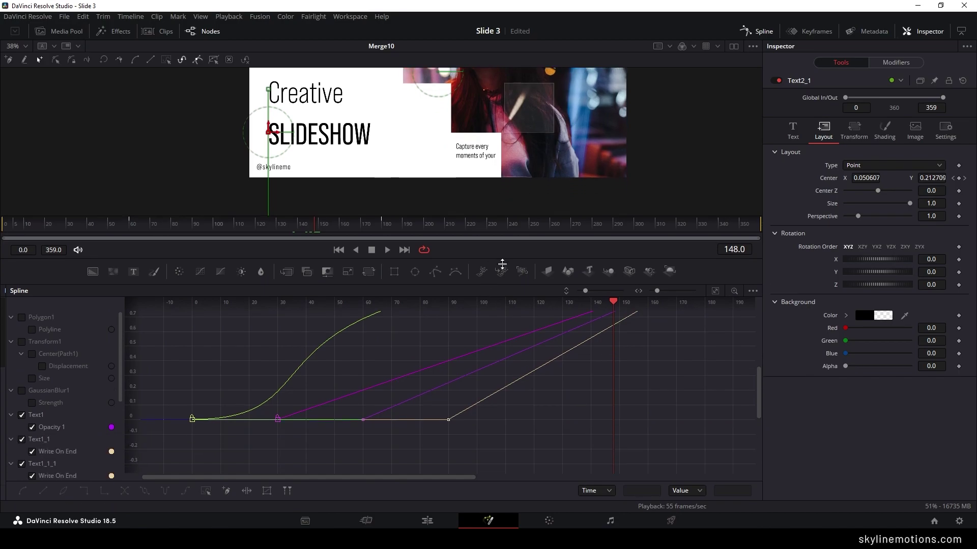
left_click(21, 361)
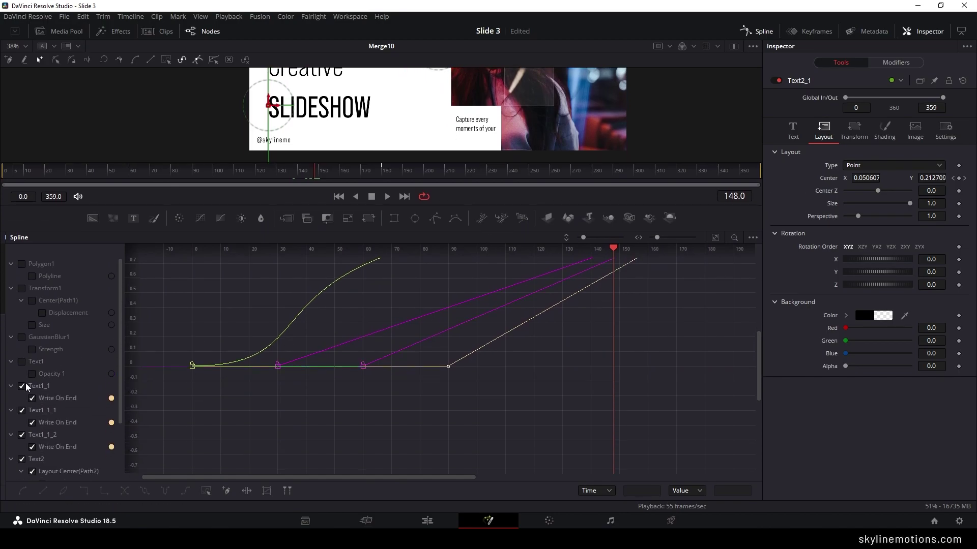
left_click(21, 386)
left_click(22, 398)
left_click(22, 423)
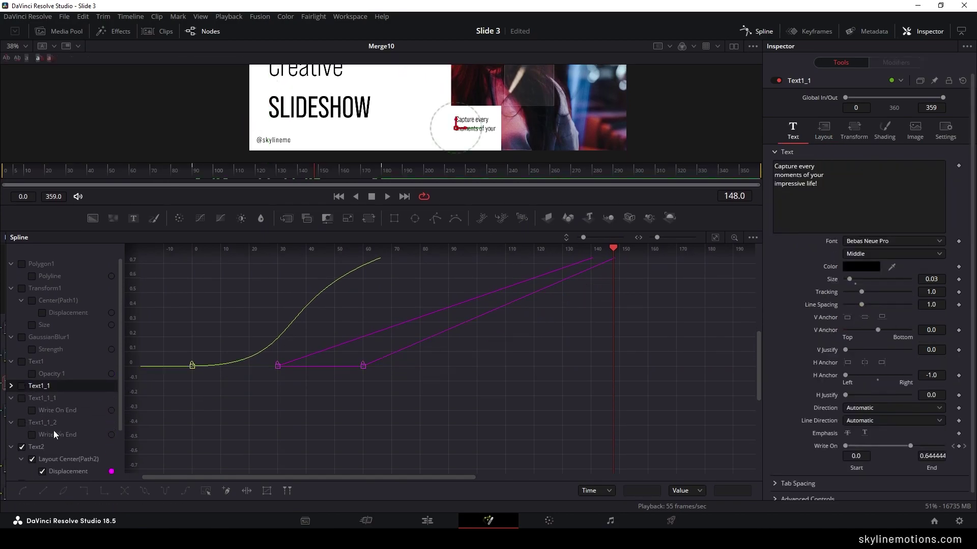
scroll(88, 404, "down", 2)
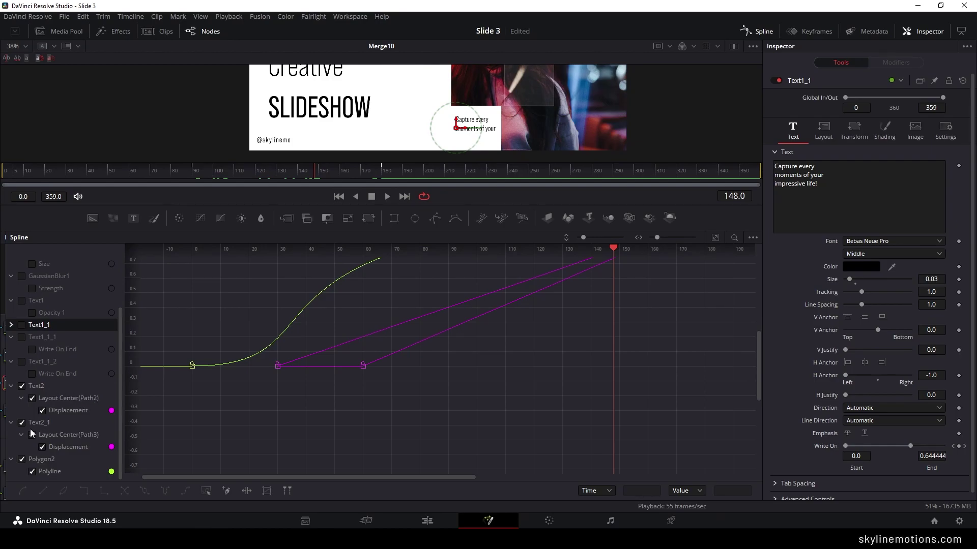
left_click(22, 459)
left_click(715, 237)
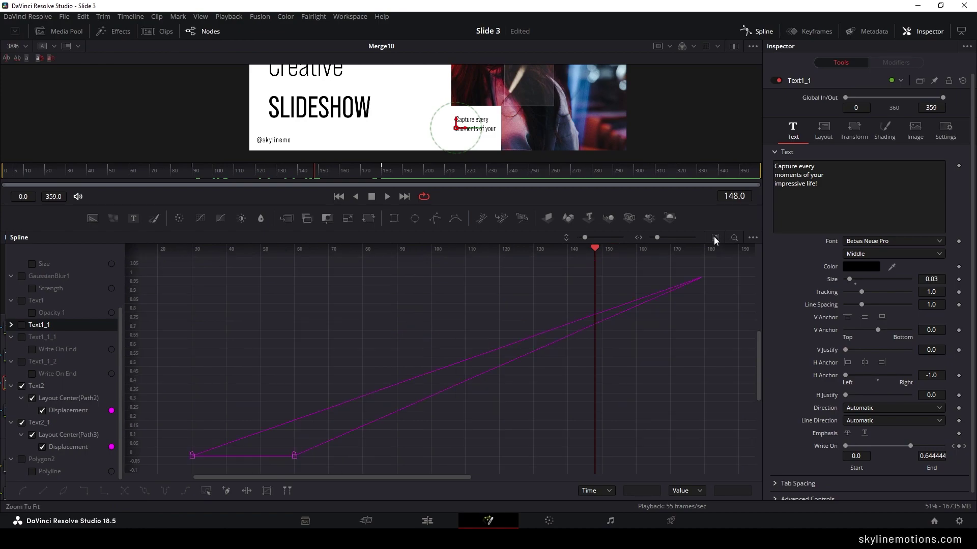
Smooth both displacement curves and extend their end-keyframe handles back to frame 30 for "Creative" and frame 60 for "SLIDESHOW".
left_click_drag(717, 265, 167, 466)
key("s")
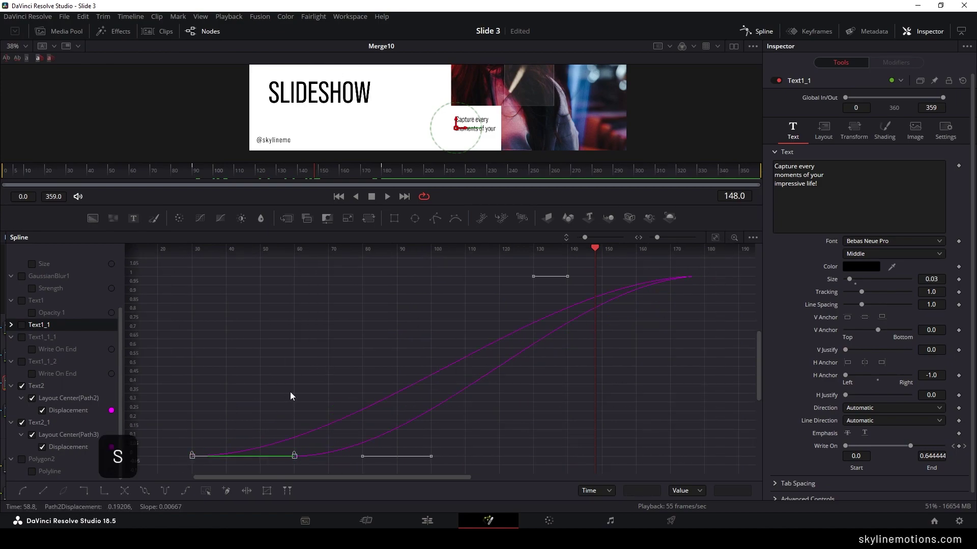
left_click_drag(594, 248, 191, 315)
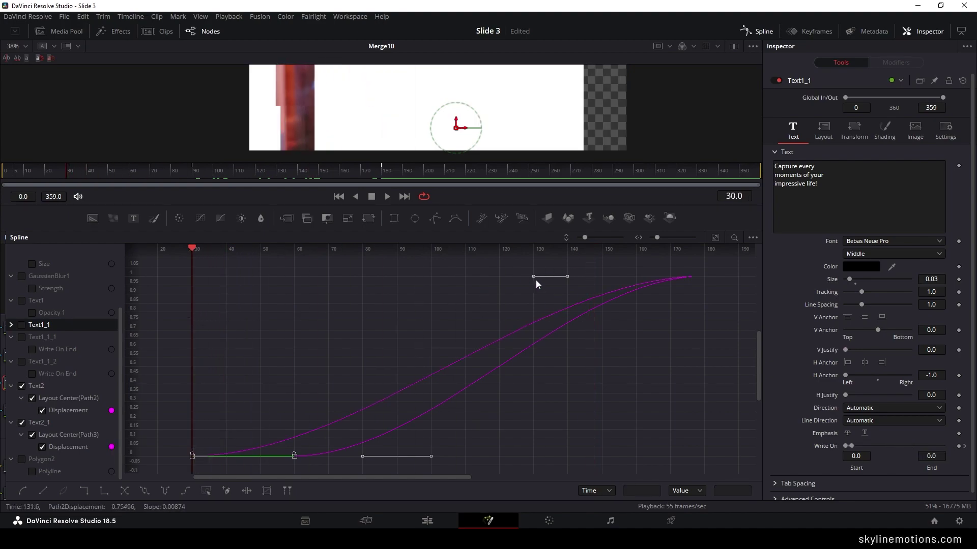
left_click_drag(533, 277, 191, 281)
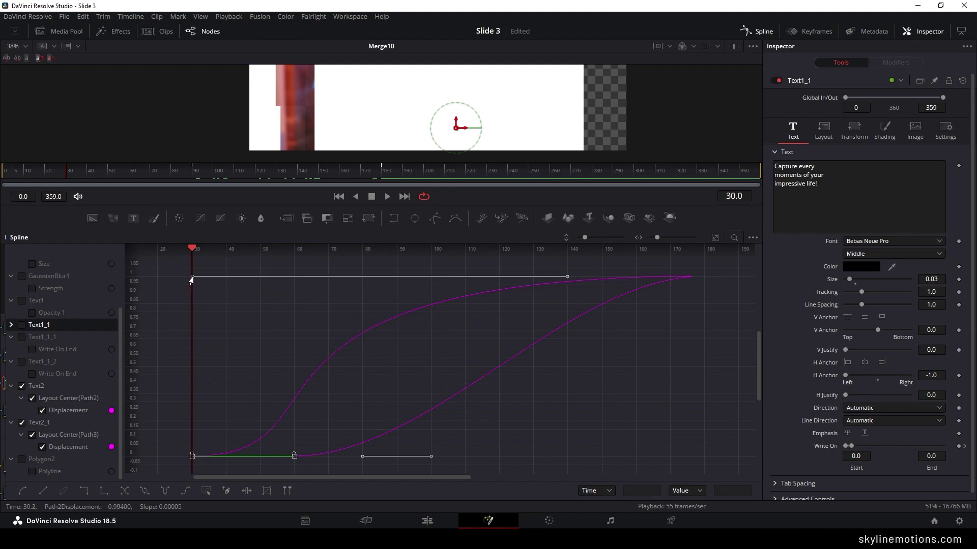
left_click_drag(567, 277, 293, 281)
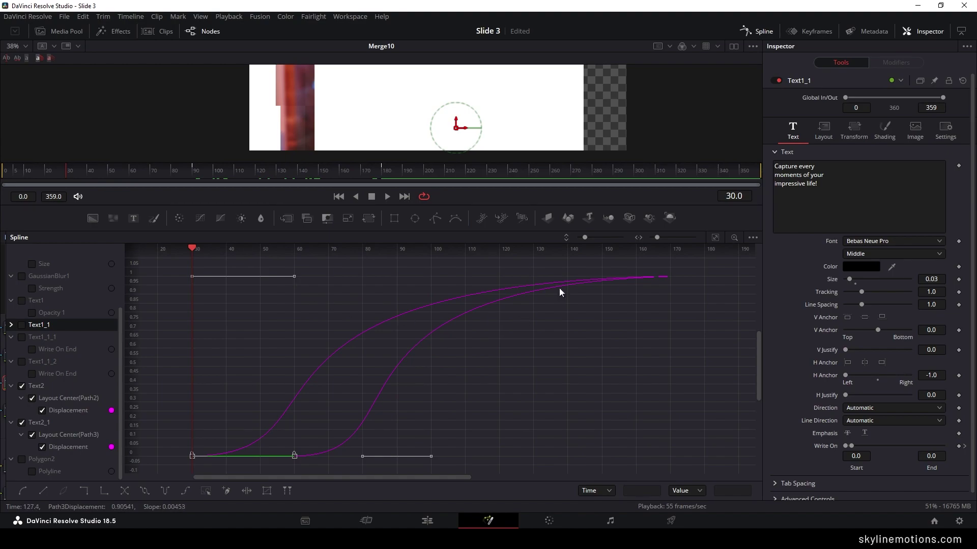
Hide the spline editor, enlarge the viewer with the whole slide fitted in it, and preview the animation up to frame 245.
left_click(765, 34)
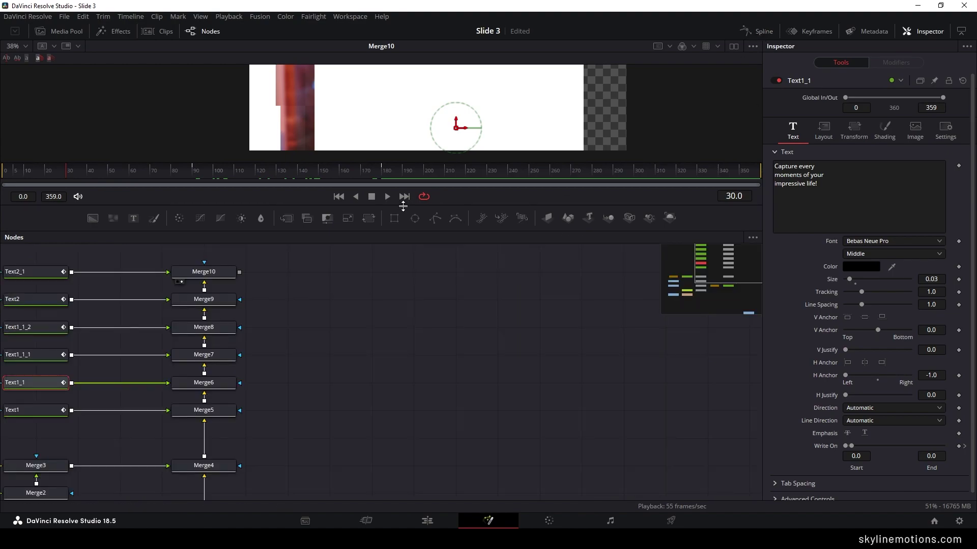
left_click_drag(408, 208, 356, 346)
left_click(23, 46)
left_click(16, 58)
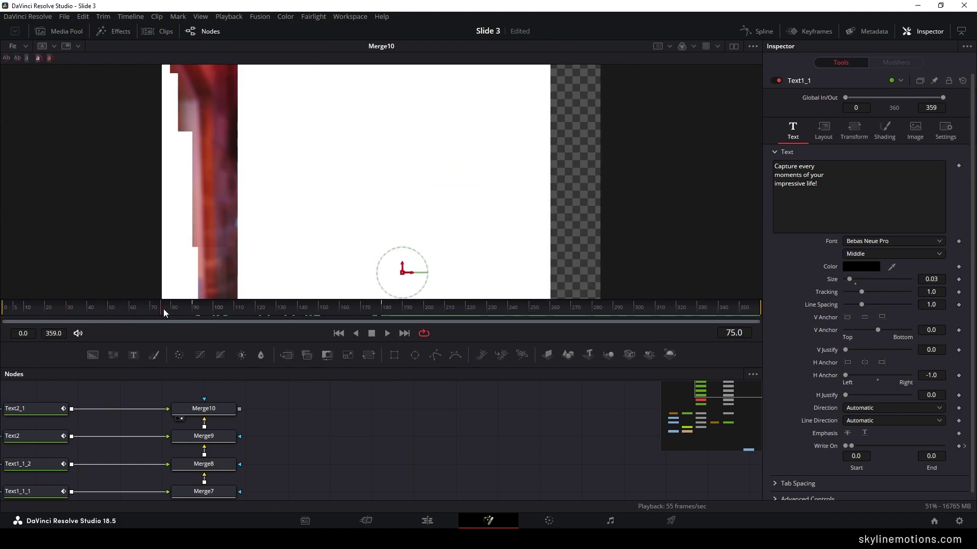
left_click_drag(164, 309, 520, 313)
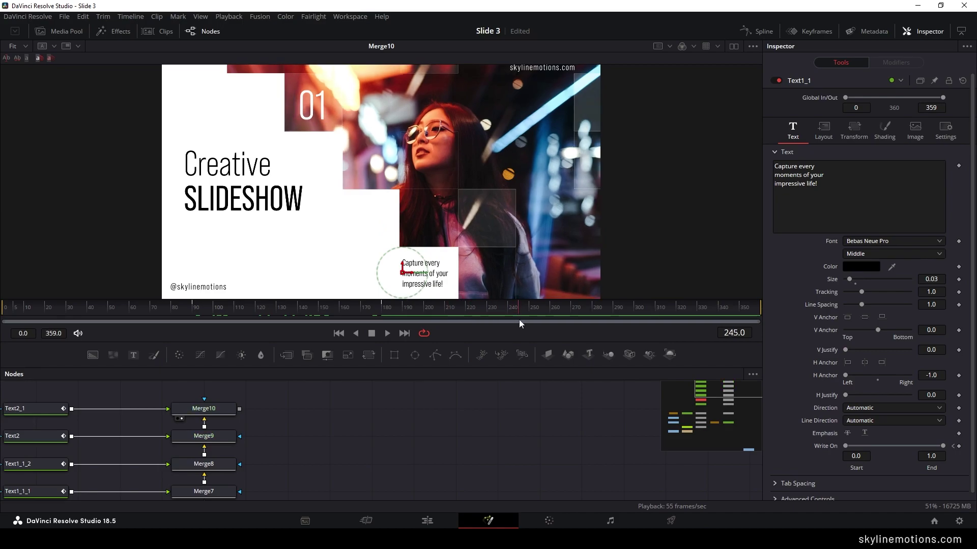
Bring the MediaOut1 node up beside Merge10 and connect Merge10's output to it.
scroll(379, 430, "down", 10)
scroll(373, 412, "down", 8)
left_click(379, 437)
scroll(432, 430, "down", 3)
scroll(395, 425, "up", 6)
scroll(398, 490, "down", 5)
scroll(385, 410, "up", 3)
left_click_drag(385, 410, 387, 413)
left_click_drag(304, 410, 377, 412)
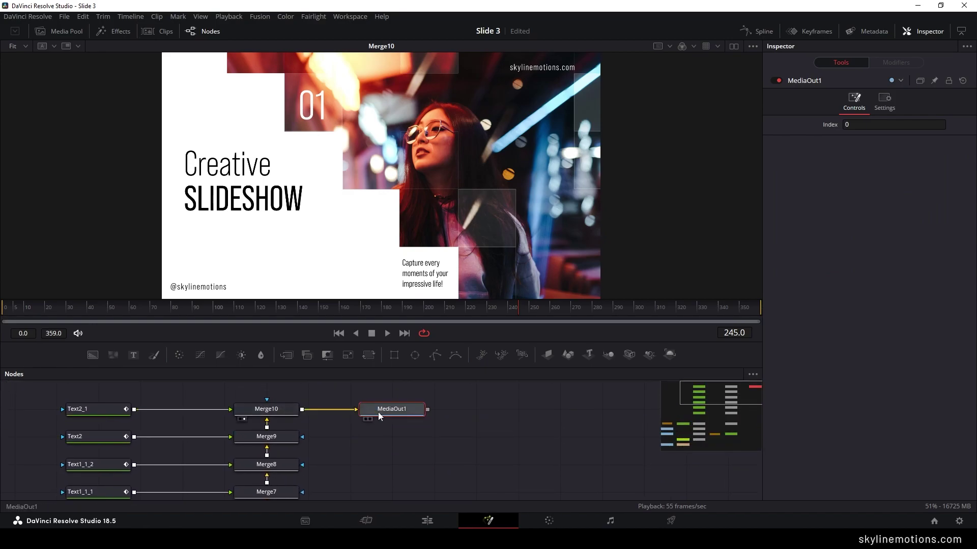
On the Edit page, duplicate the Slide 01 clip on Video 1 so the copy starts at 01:00:06:00, and preview the copy.
left_click(429, 522)
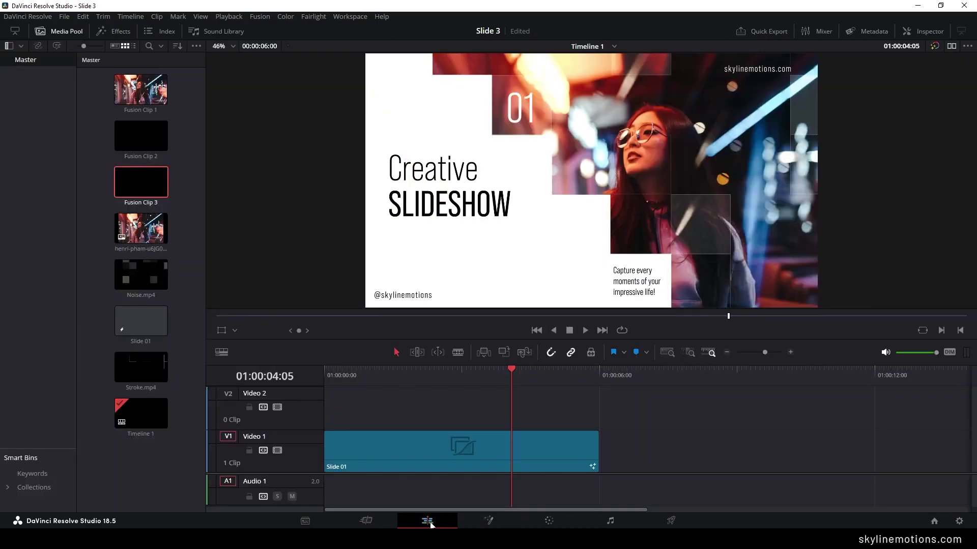
left_click_drag(456, 376, 559, 381)
left_click(542, 459)
key("ctrl+c")
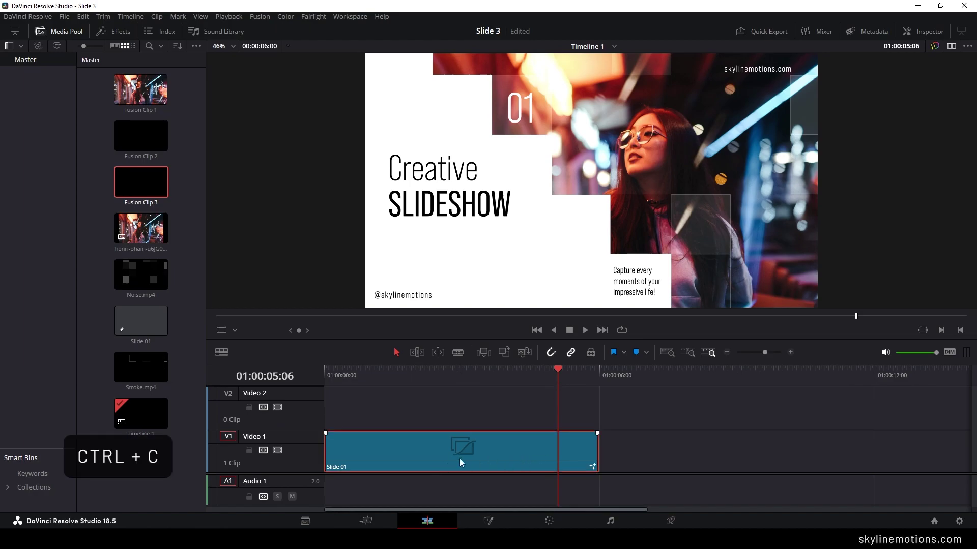
left_click(603, 375)
key("ctrl+v")
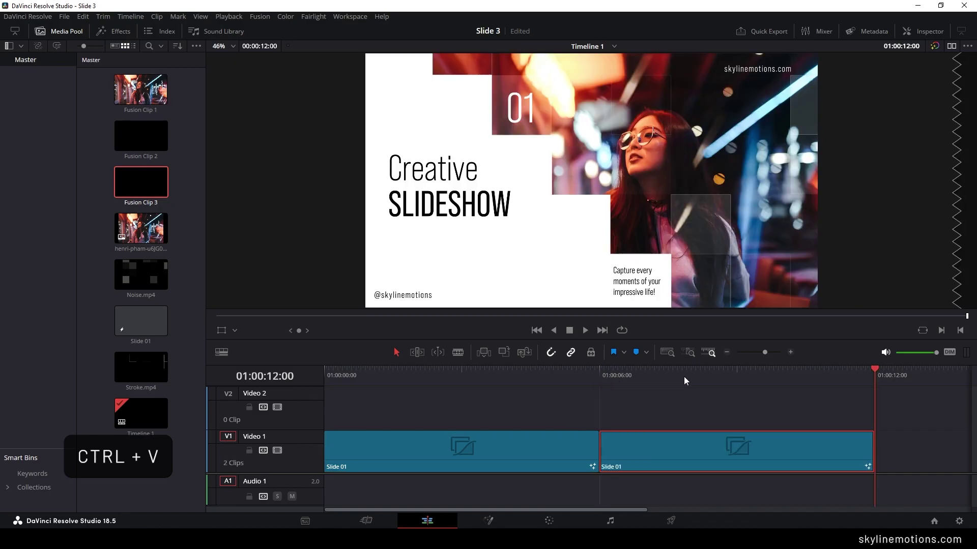
left_click(707, 375)
key("space")
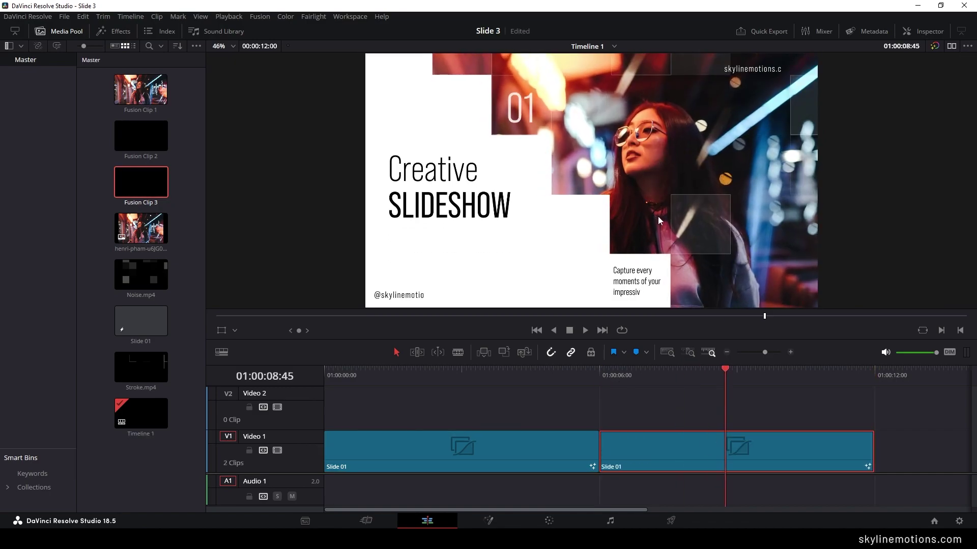
Import the 1080p Pexels neon heart video from the Slide folder into the media pool.
right_click(188, 177)
left_click(230, 298)
left_click(233, 115)
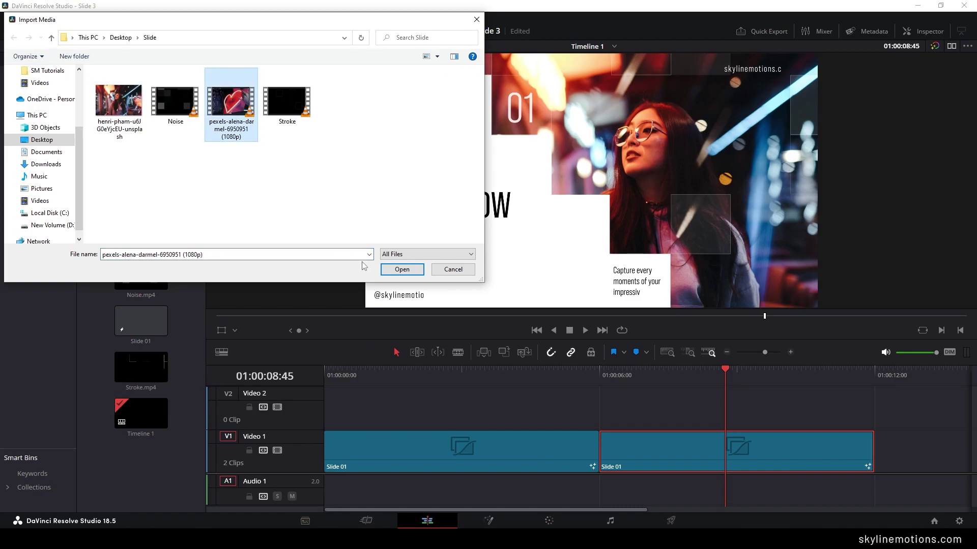
left_click(401, 270)
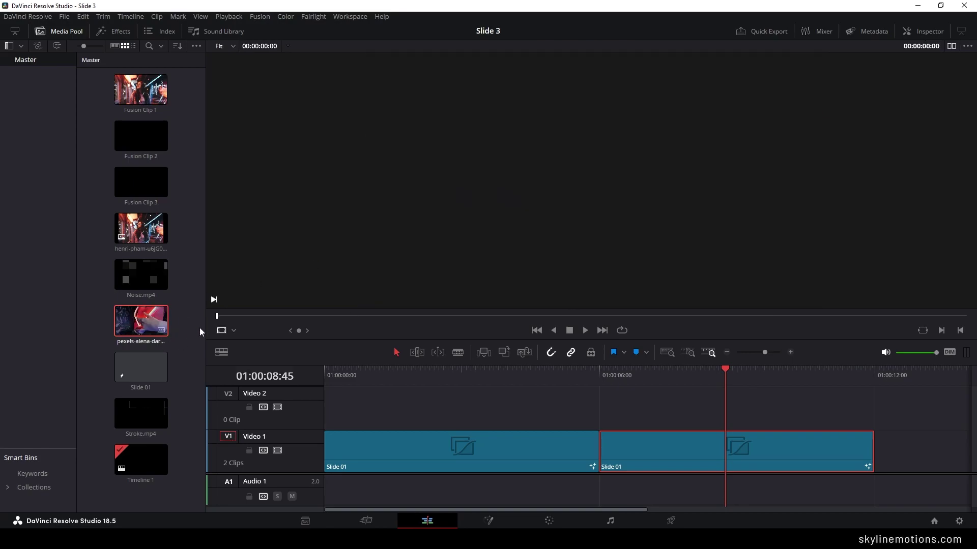
Place the neon heart video on Video 2 above the second Slide 01 clip and trim it to end at 01:00:12:00.
left_click_drag(135, 325, 602, 396)
left_click_drag(921, 410, 874, 410)
left_click(699, 413)
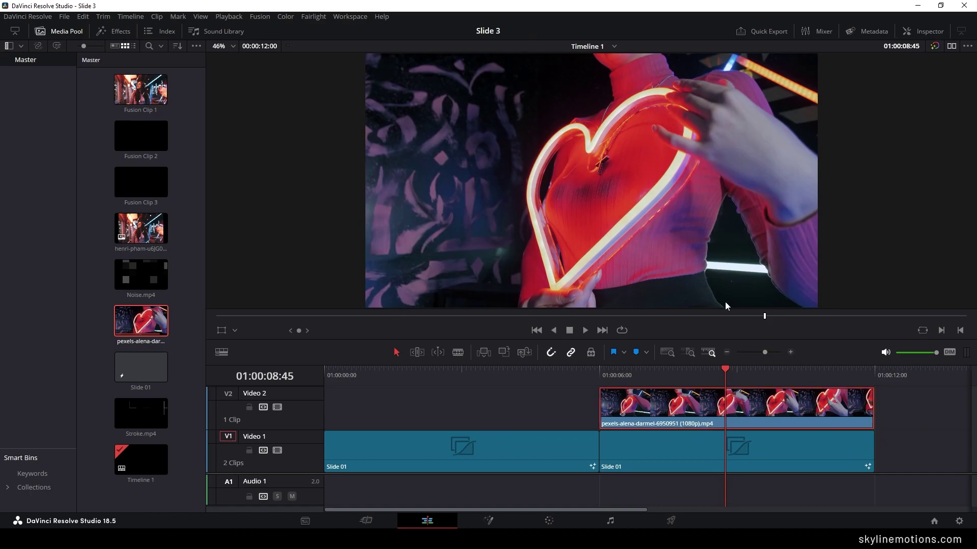
Convert the neon heart video into a new Fusion clip and remove that clip from the timeline.
right_click(690, 413)
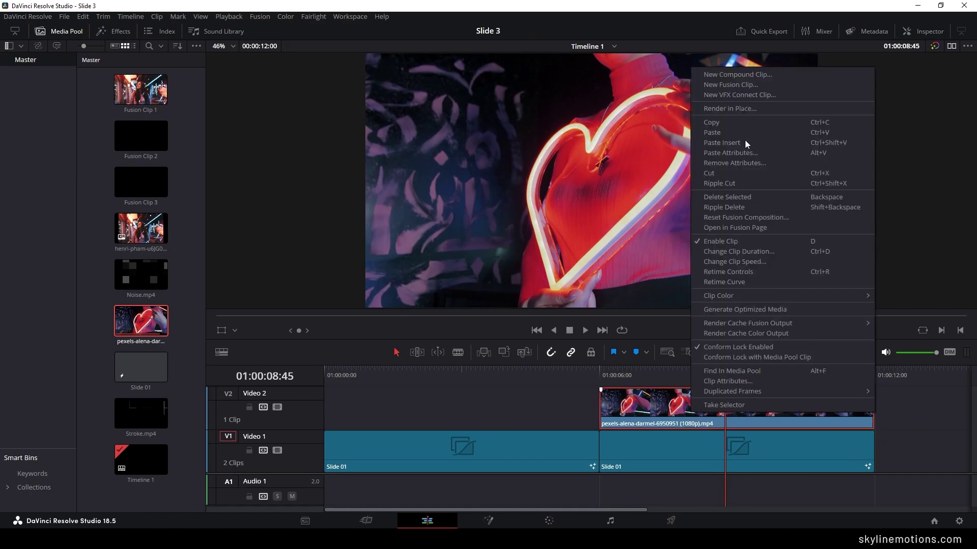
left_click(721, 86)
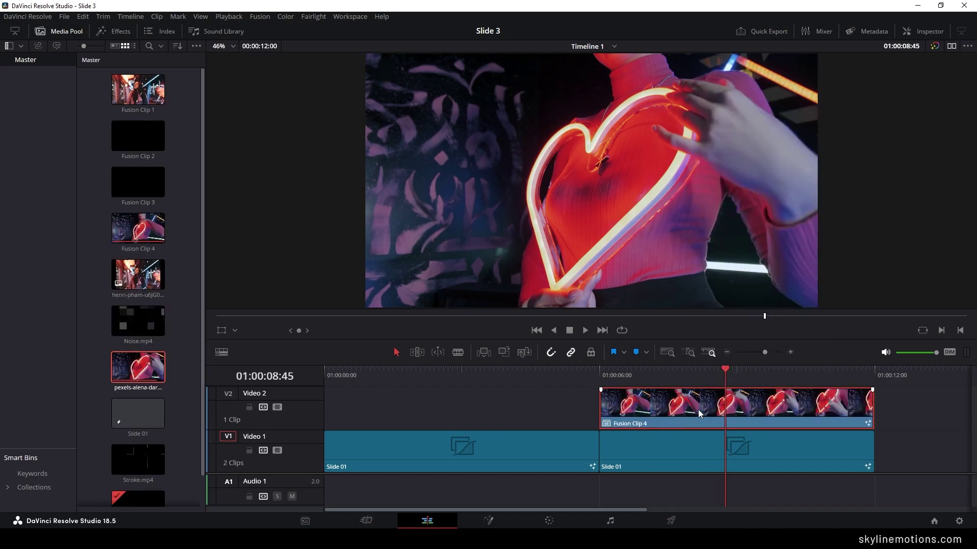
key("Delete")
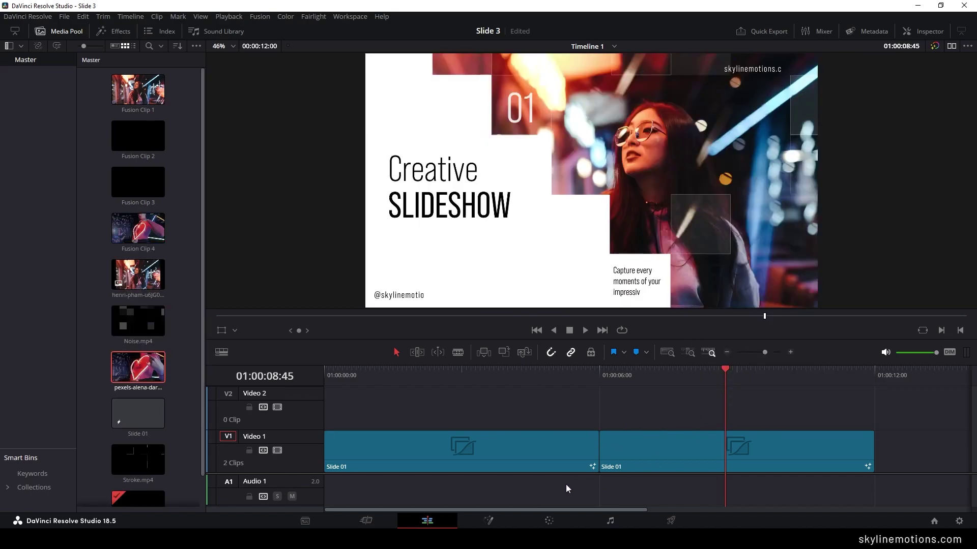
Open the second Slide 01 clip on the Fusion page and delete the photo's media node feeding Transform1.
mouse_move(712, 375)
left_mouse_down()
mouse_move(702, 373)
mouse_move(720, 381)
left_mouse_up()
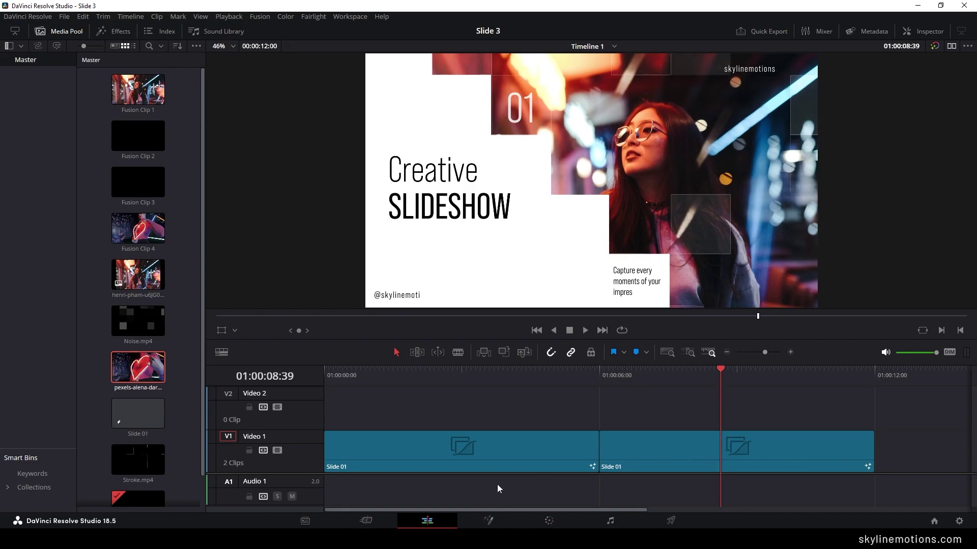
left_click(487, 520)
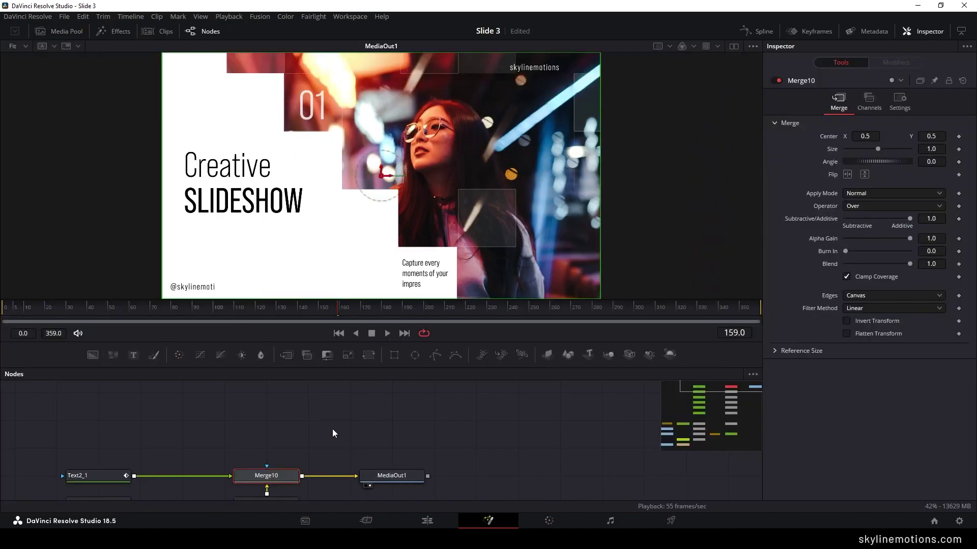
left_click_drag(387, 366, 388, 275)
scroll(388, 391, "down", 8)
scroll(388, 392, "down", 2)
left_click_drag(78, 380, 156, 443)
key("Delete")
Add Fusion Clip 4 from the media pool to the node graph and connect it to Transform1.
left_click(59, 31)
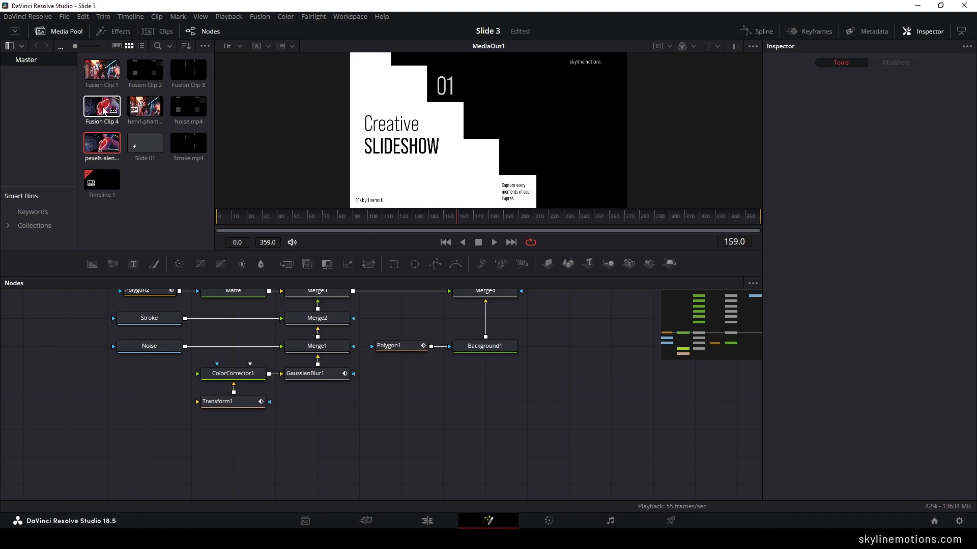
left_click_drag(154, 397, 167, 387)
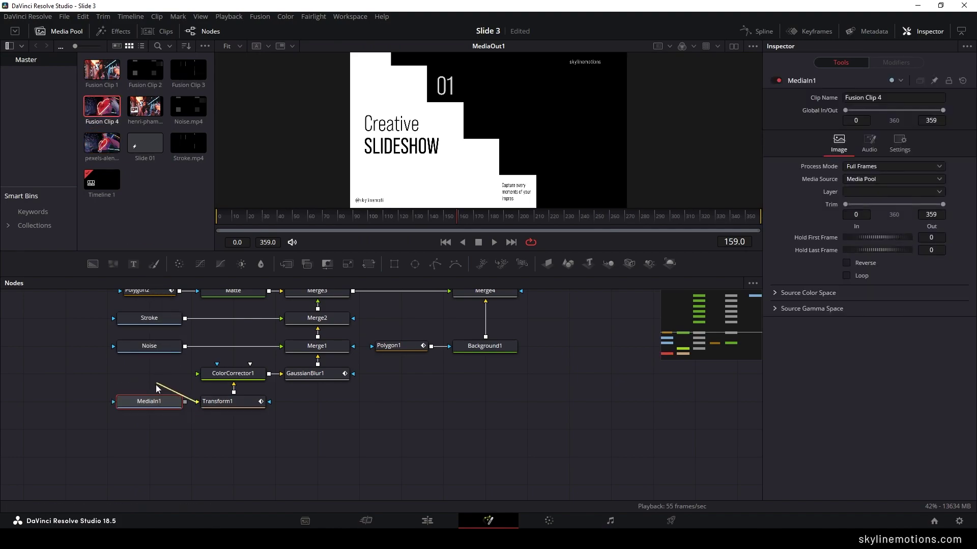
left_click(330, 416)
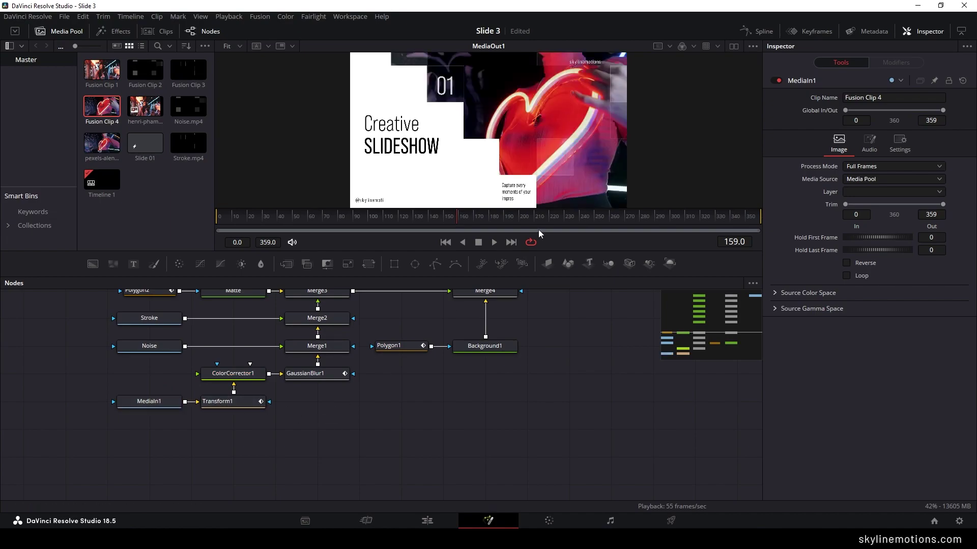
Change the second slide's number in the Text1 node to "02".
scroll(541, 323, "up", 3)
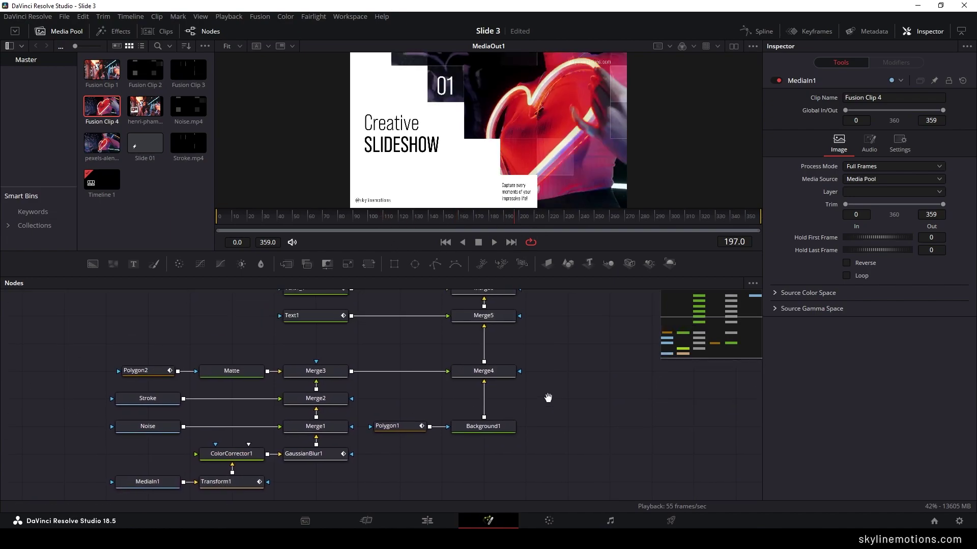
scroll(582, 304, "up", 5)
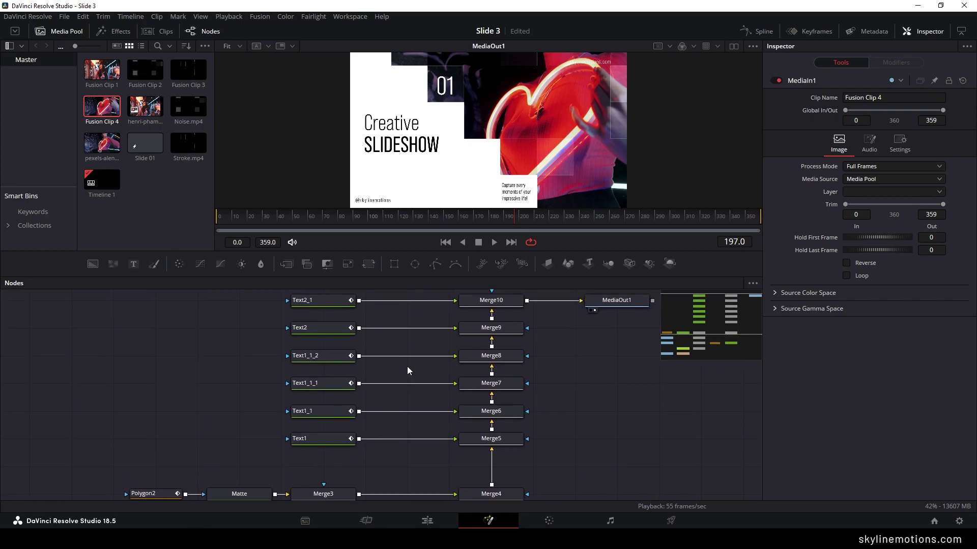
scroll(407, 366, "up", 1)
left_click(321, 459)
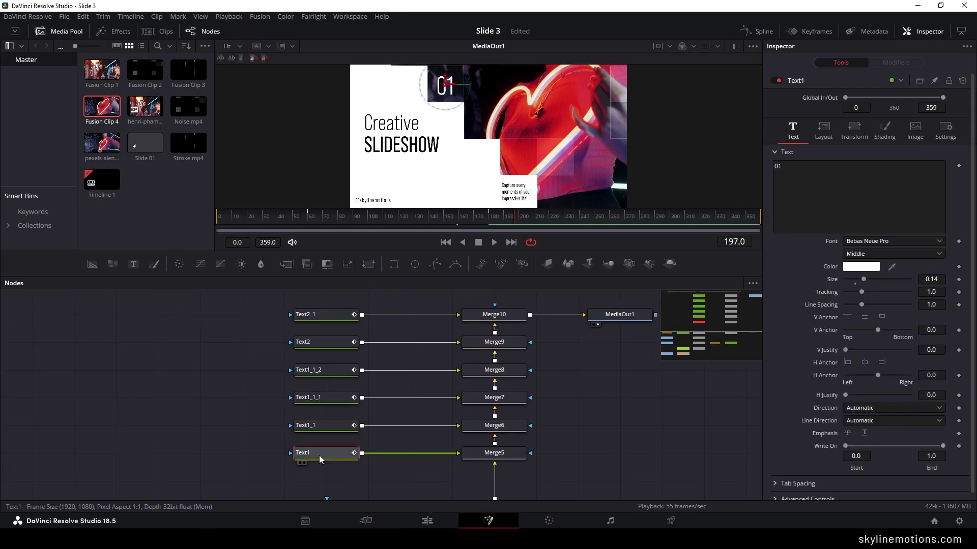
left_click(852, 183)
key("BackSpace")
type("2")
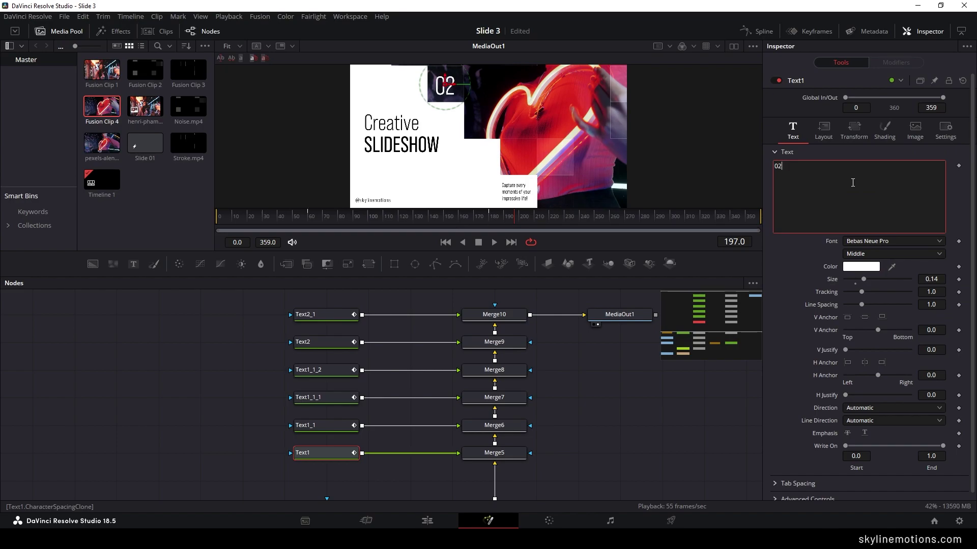
left_click(630, 397)
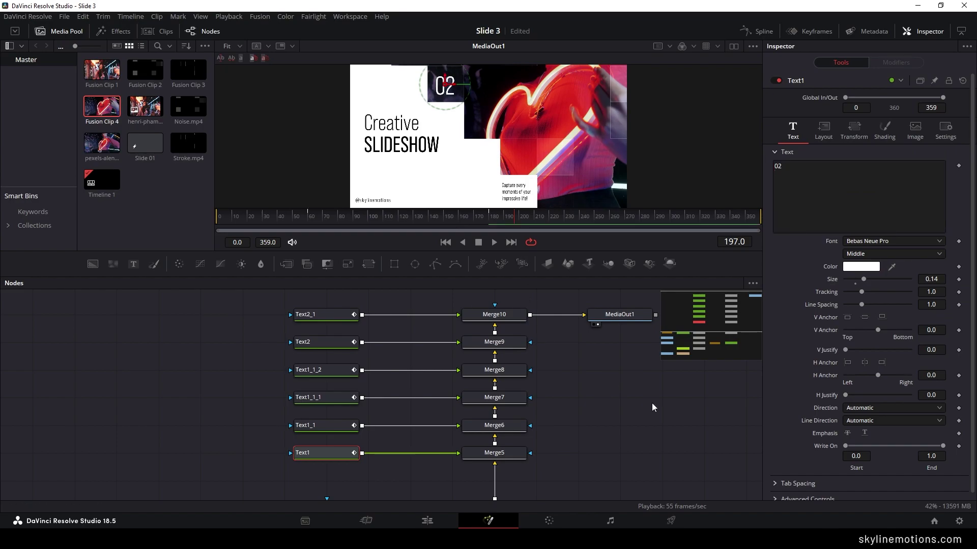
Replace the "Creative" title in the Text2 node with "DaVinci".
left_click(335, 349)
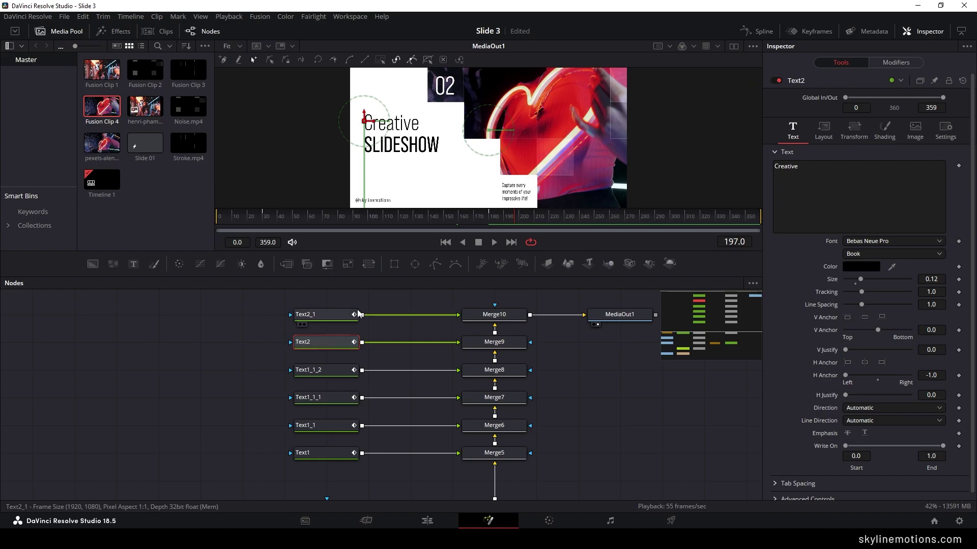
left_click(845, 167)
key("ctrl+a")
type("DaVinc")
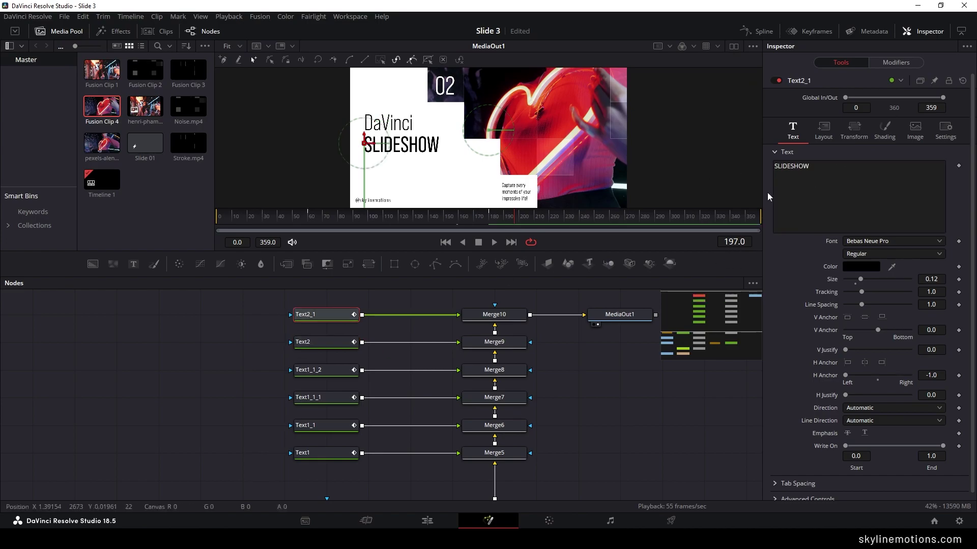
Replace the "SLIDESHOW" title in the Text2_1 node with "RESOLVE 18.5".
left_click(774, 188)
key("ctrl+a")
type("RESOLVE 18")
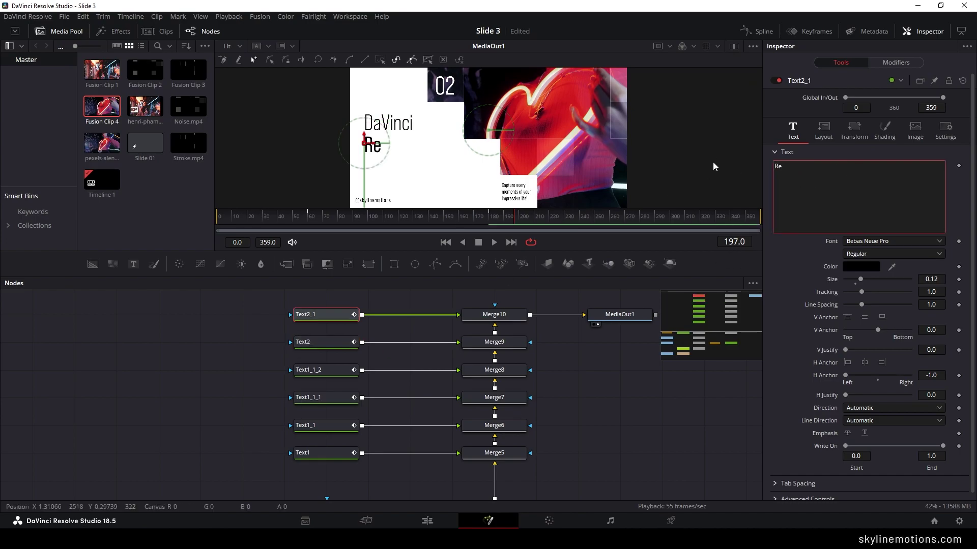
type(".5")
left_click(602, 434)
On the Edit page, move the second Slide 01 clip up to Video 2 so that it starts at 01:00:05:00.
left_click(427, 521)
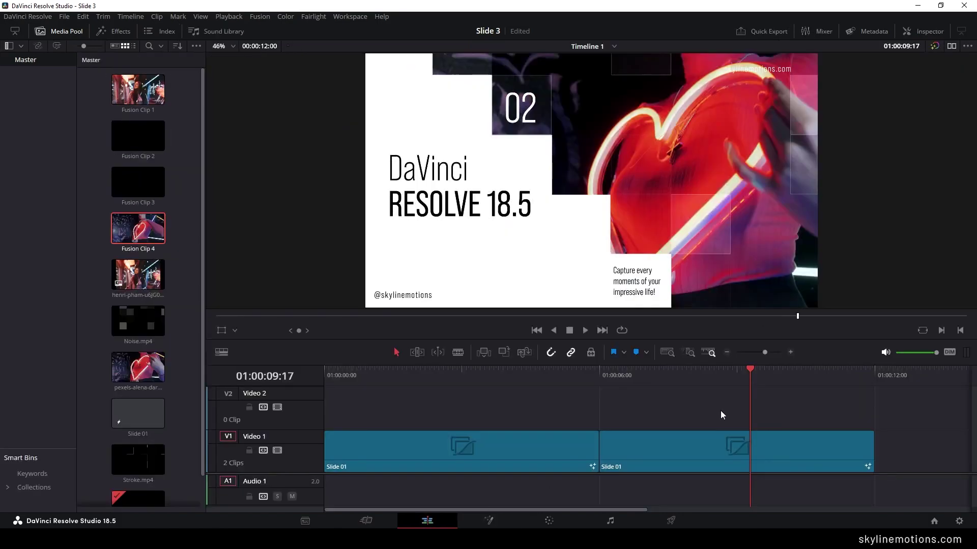
left_click_drag(655, 378, 762, 371)
key("space")
left_click_drag(605, 378, 554, 369)
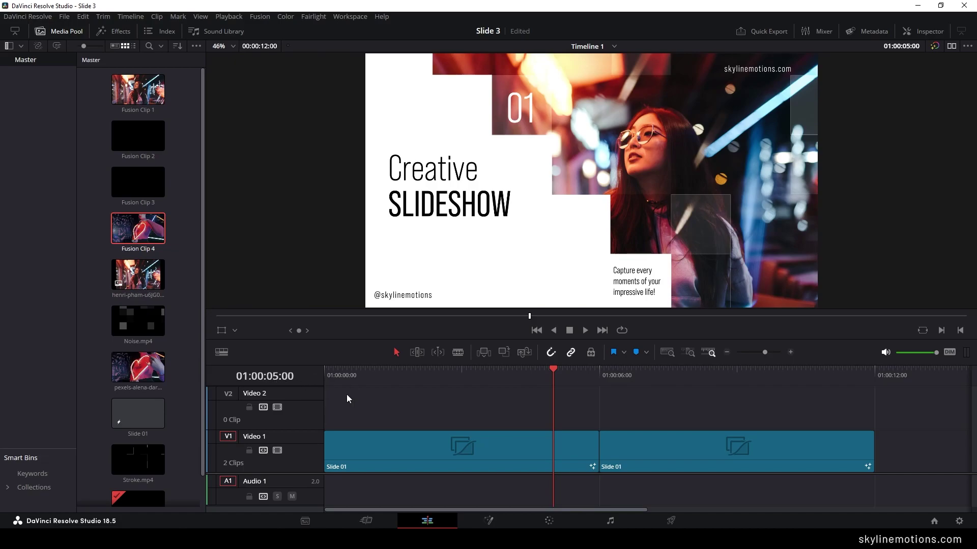
left_click_drag(676, 461, 647, 402)
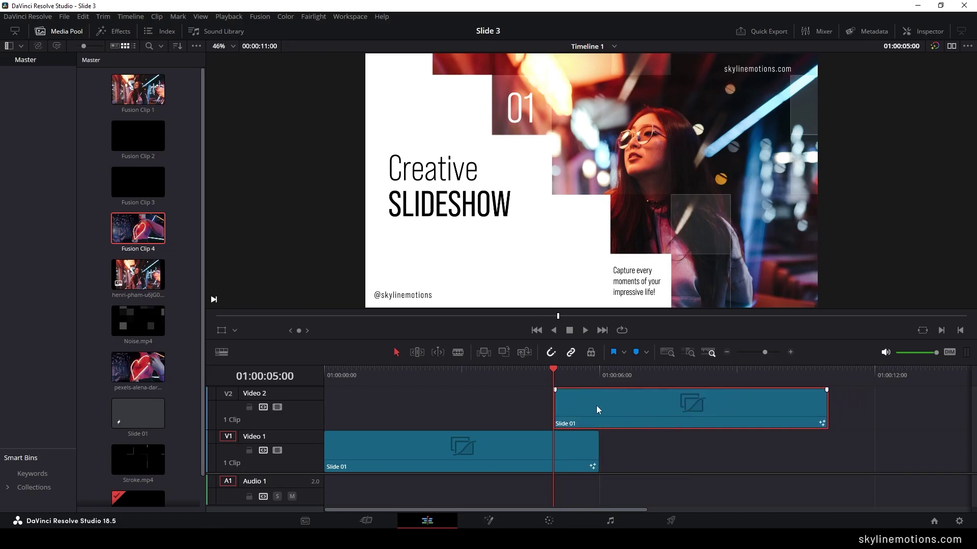
Play the two-slide sequence in full screen from the start of the timeline.
left_click_drag(551, 371, 326, 363)
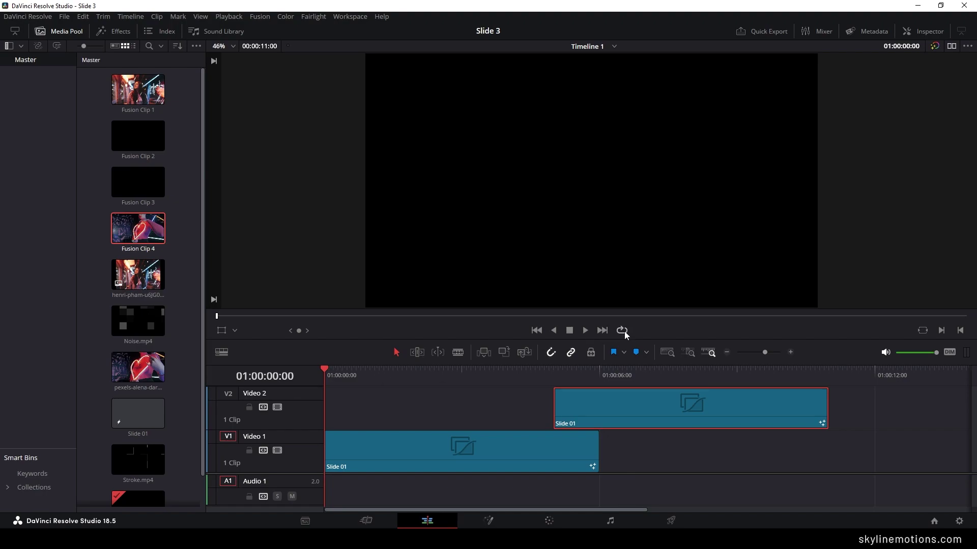
key("ctrl+f")
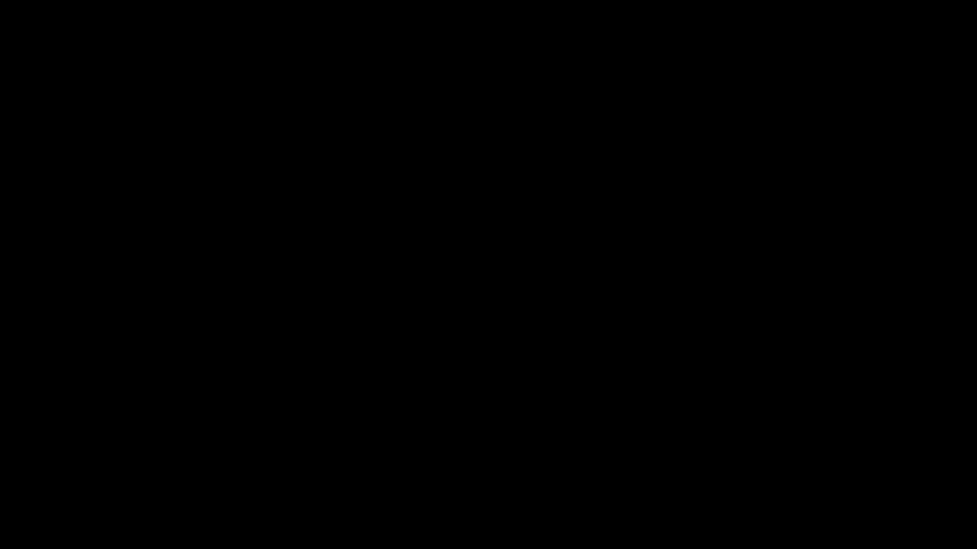
key("space")
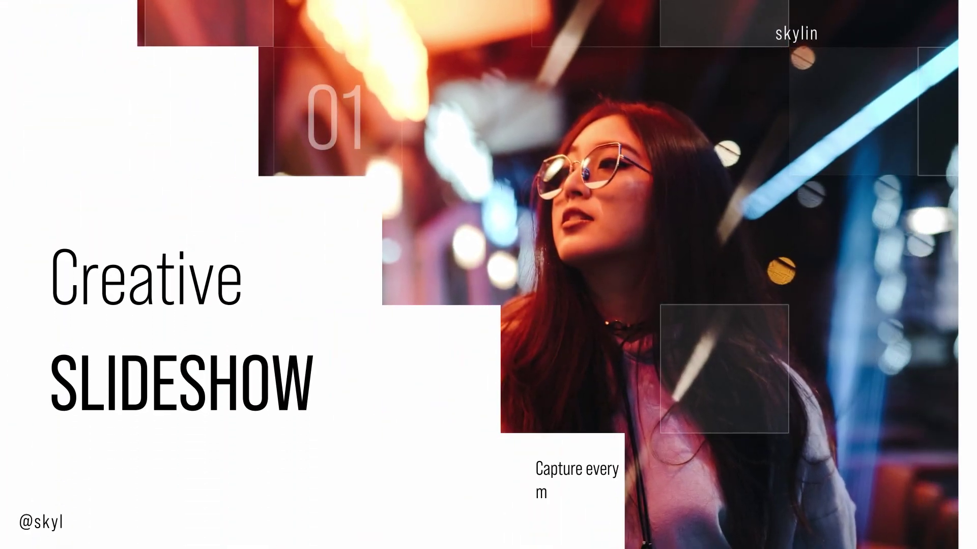